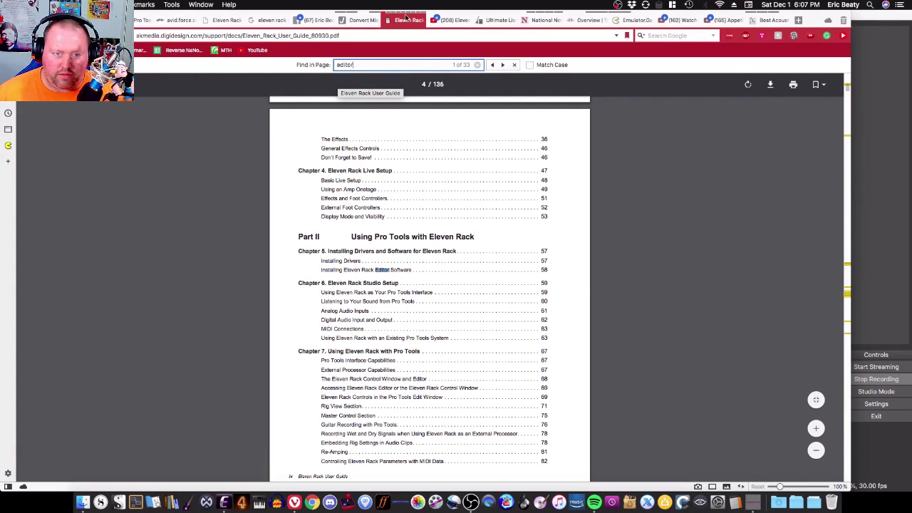
Step: Scroll back to the title page of the Eleven Rack User Guide PDF
{"action": "scroll", "coordinate": [456, 193], "scroll_direction": "up", "scroll_amount": 5}
{"action": "scroll", "coordinate": [463, 191], "scroll_direction": "up", "scroll_amount": 5}
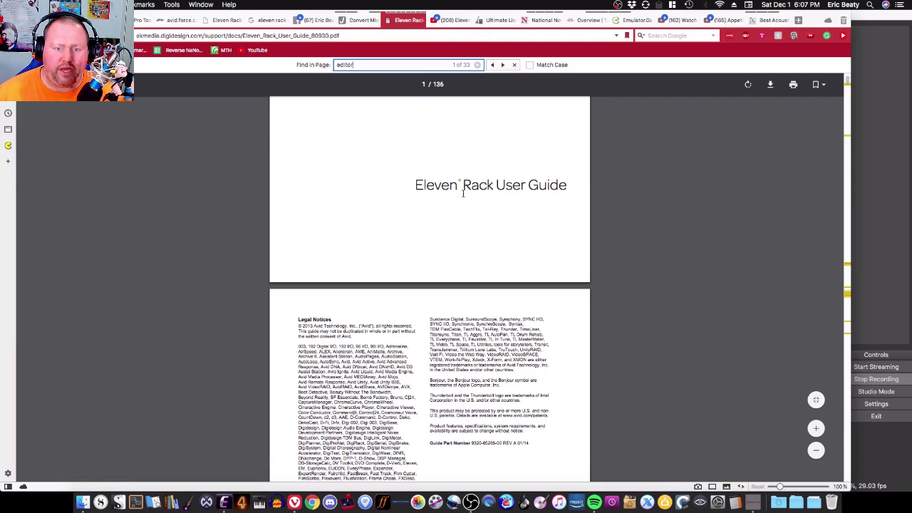
{"action": "mouse_move", "coordinate": [410, 16]}
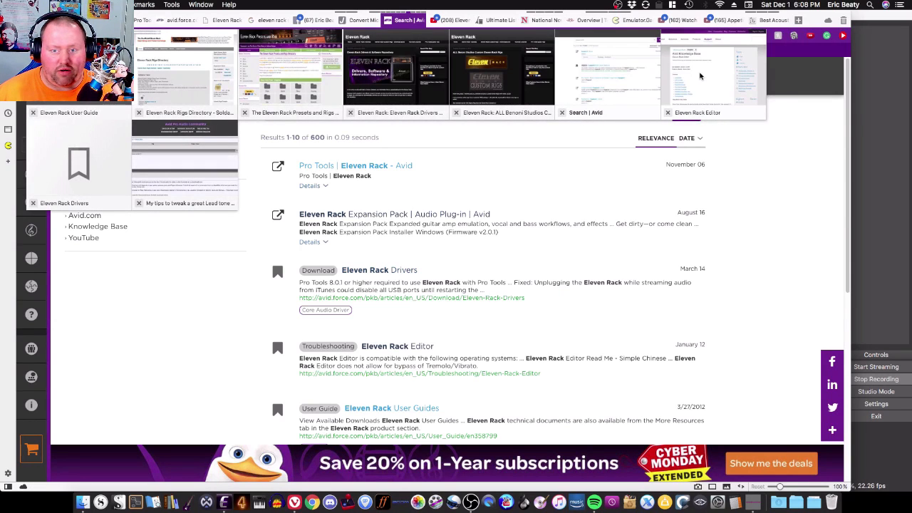
Step: Switch to the Eleven Rack Drivers knowledge base article and highlight the March 14, 2018 release date of version 1.2.13
{"action": "left_click", "coordinate": [700, 76]}
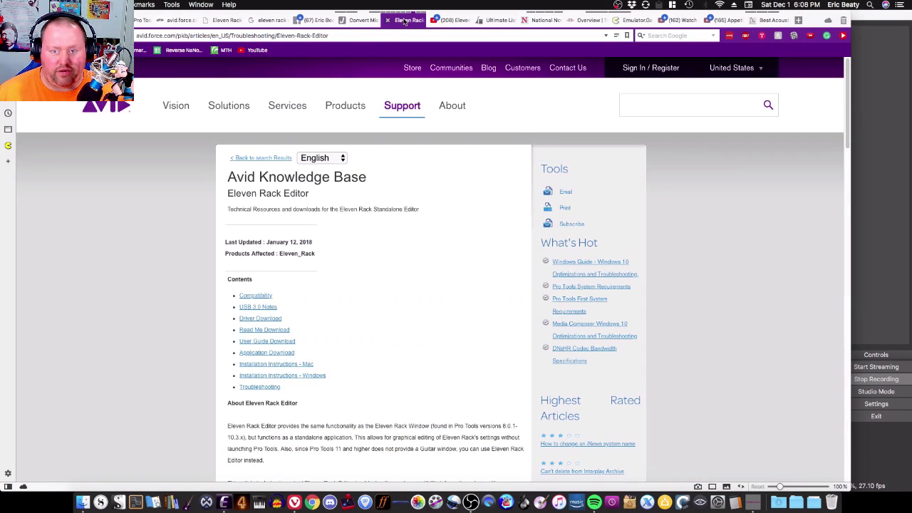
{"action": "mouse_move", "coordinate": [404, 22]}
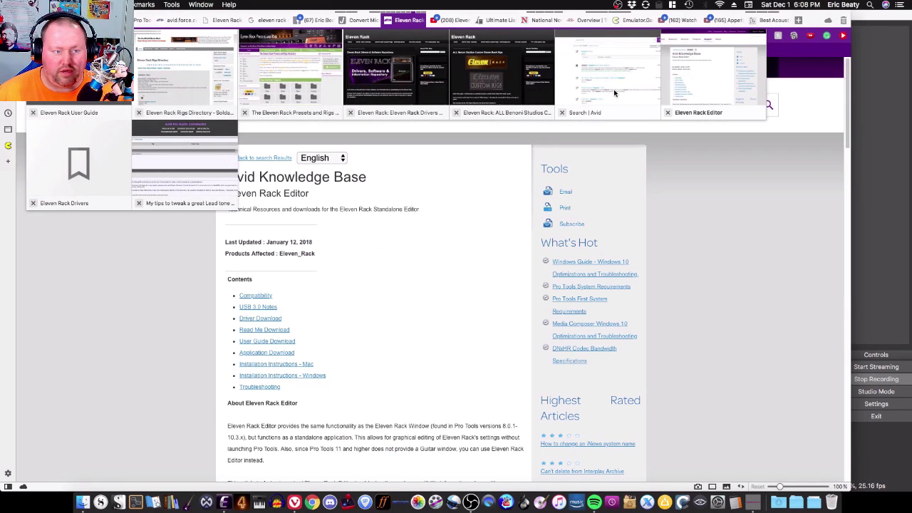
{"action": "left_click", "coordinate": [64, 166]}
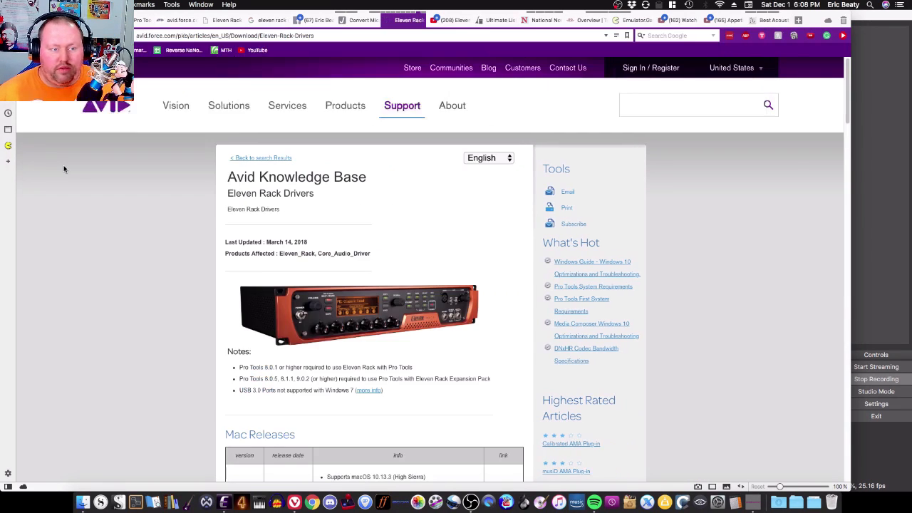
{"action": "scroll", "coordinate": [160, 259], "scroll_direction": "down", "scroll_amount": 5}
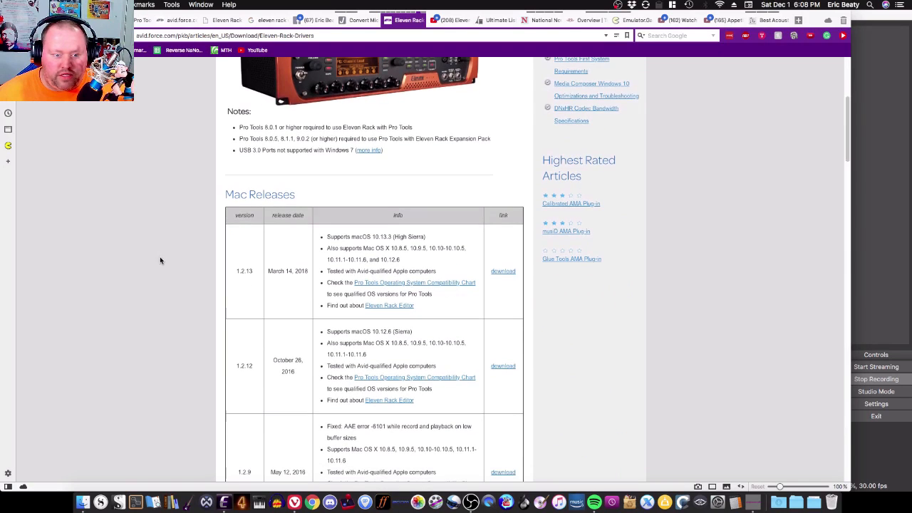
{"action": "left_click_drag", "start_coordinate": [307, 271], "coordinate": [195, 285]}
{"action": "scroll", "coordinate": [191, 286], "scroll_direction": "up", "scroll_amount": 1}
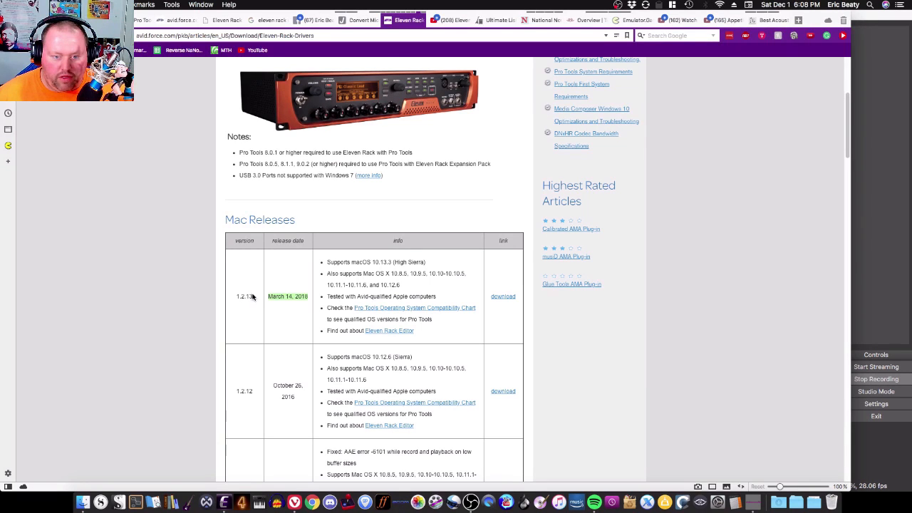
Step: Open the ElevenRack_OSX_1.2.13 Drivers (March 2018).dmg disk image from the shared folder in Finder
{"action": "left_click", "coordinate": [83, 503]}
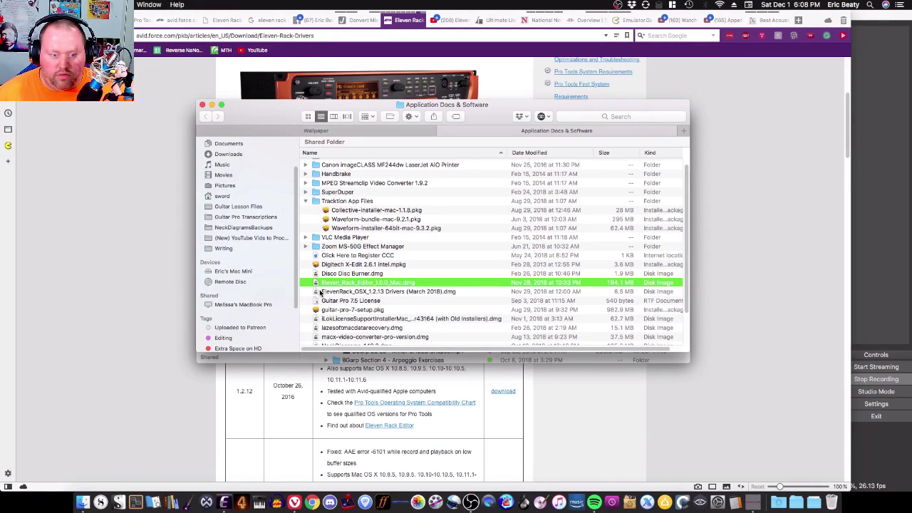
{"action": "left_click", "coordinate": [322, 292]}
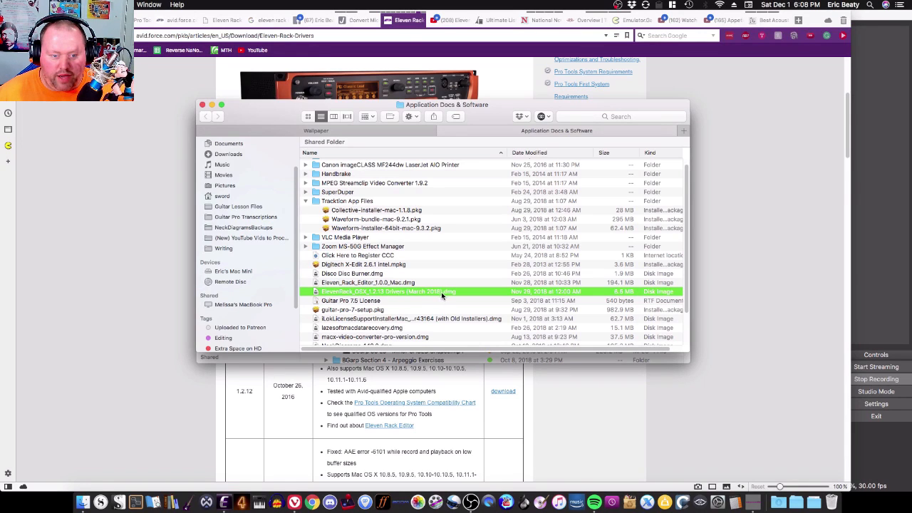
{"action": "double_click", "coordinate": [318, 293]}
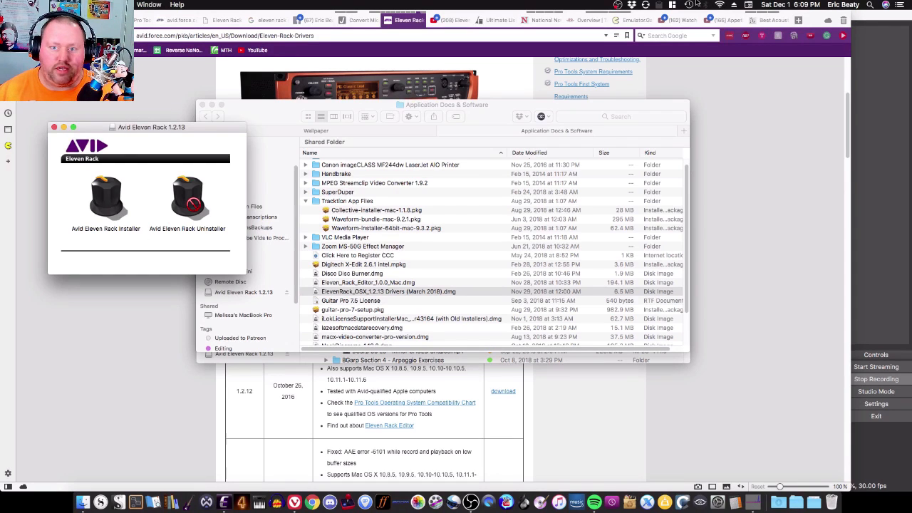
{"action": "left_click", "coordinate": [645, 5]}
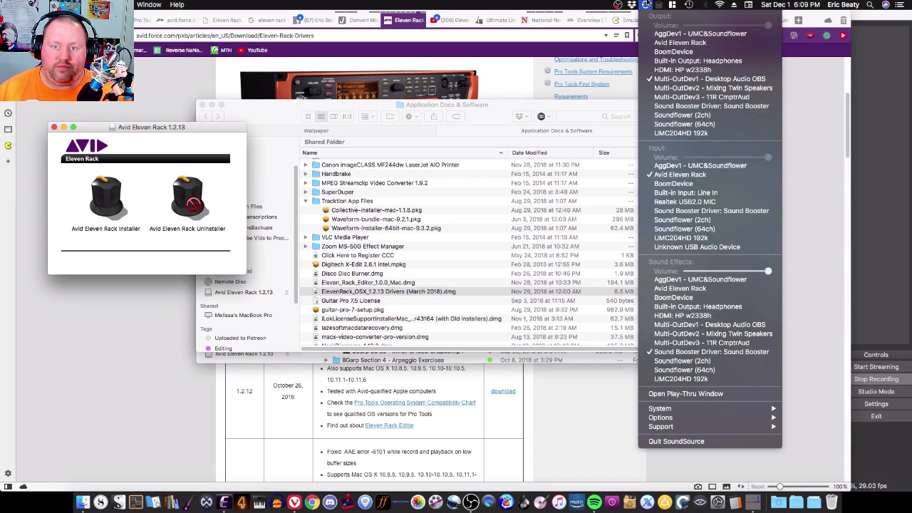
{"action": "left_click", "coordinate": [645, 5]}
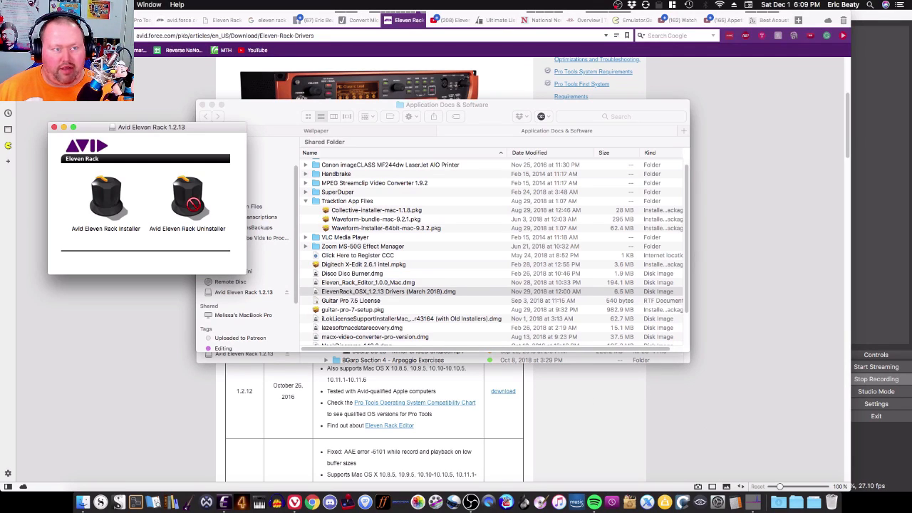
{"action": "left_click", "coordinate": [12, 5]}
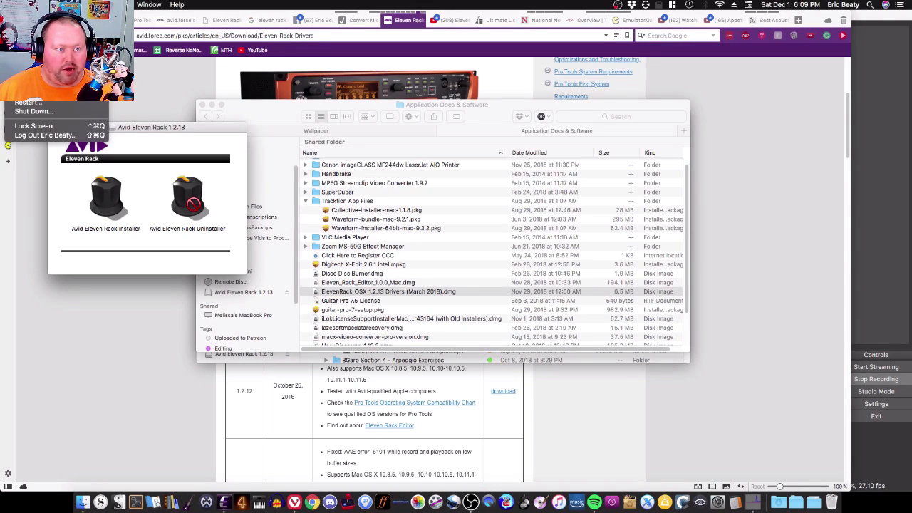
{"action": "key", "text": "alt"}
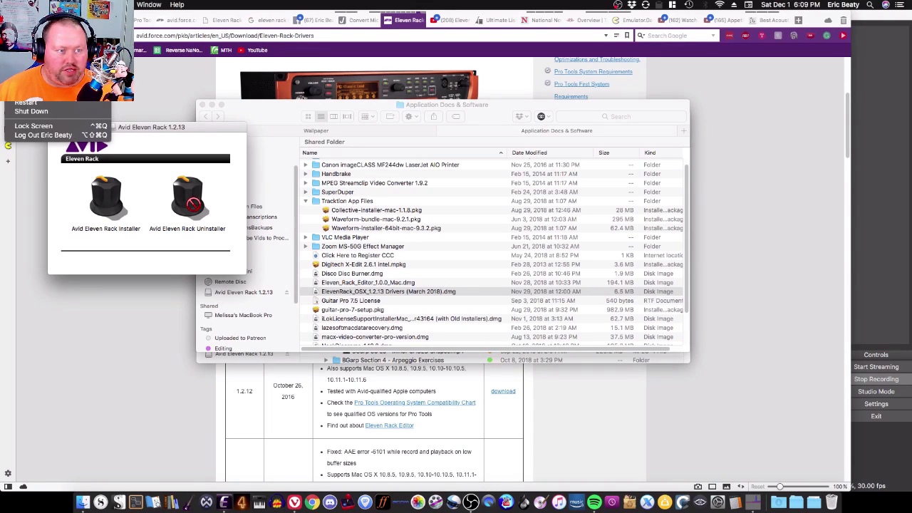
{"action": "left_click", "coordinate": [33, 15]}
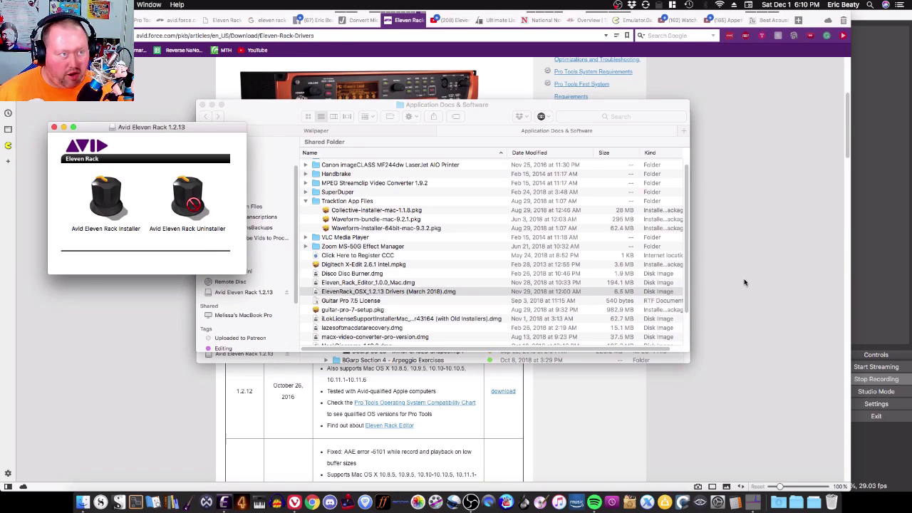
Step: Open the Avid Eleven Rack preference pane in System Preferences and review its Sample Rate and Clock Source options
{"action": "left_click", "coordinate": [718, 492]}
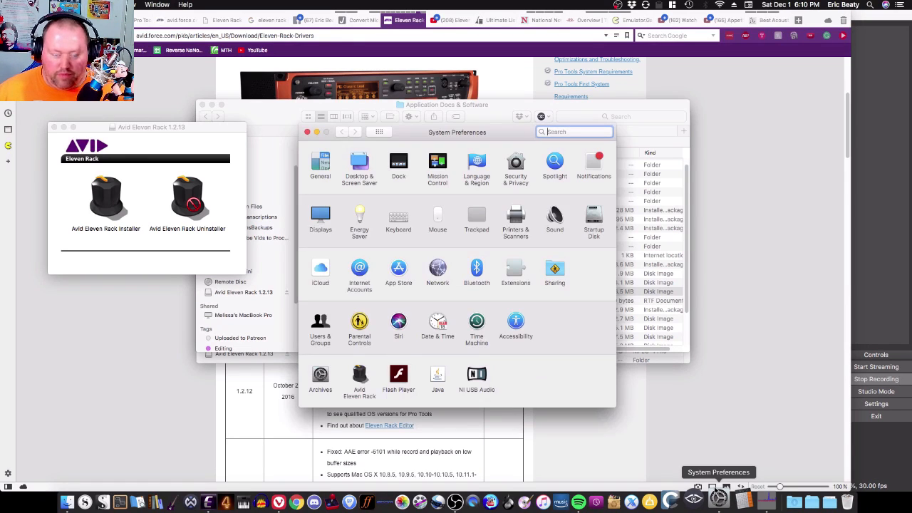
{"action": "left_click", "coordinate": [361, 377]}
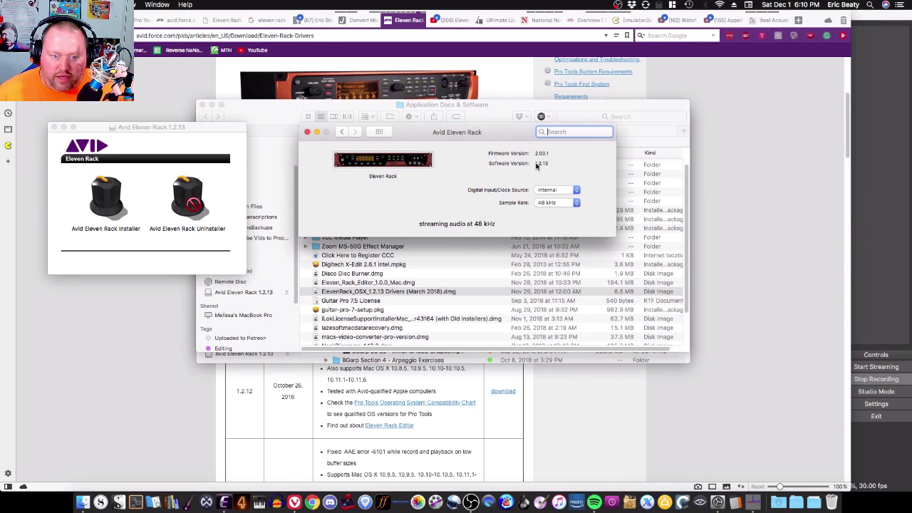
{"action": "scroll", "coordinate": [254, 401], "scroll_direction": "up", "scroll_amount": 5}
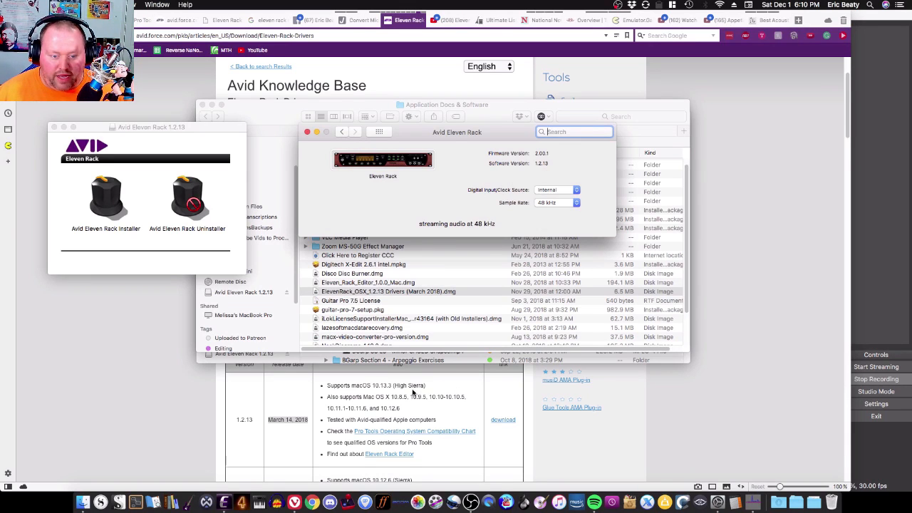
{"action": "left_click", "coordinate": [577, 203]}
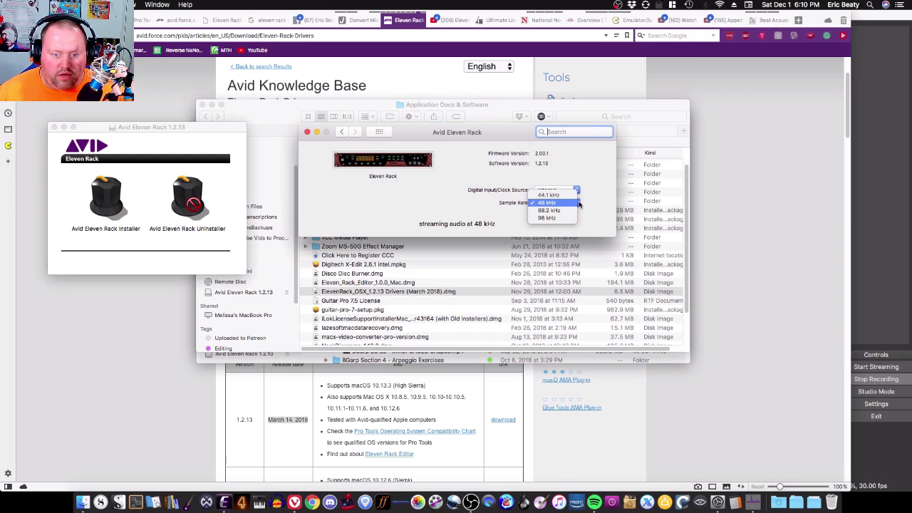
{"action": "left_click", "coordinate": [592, 167]}
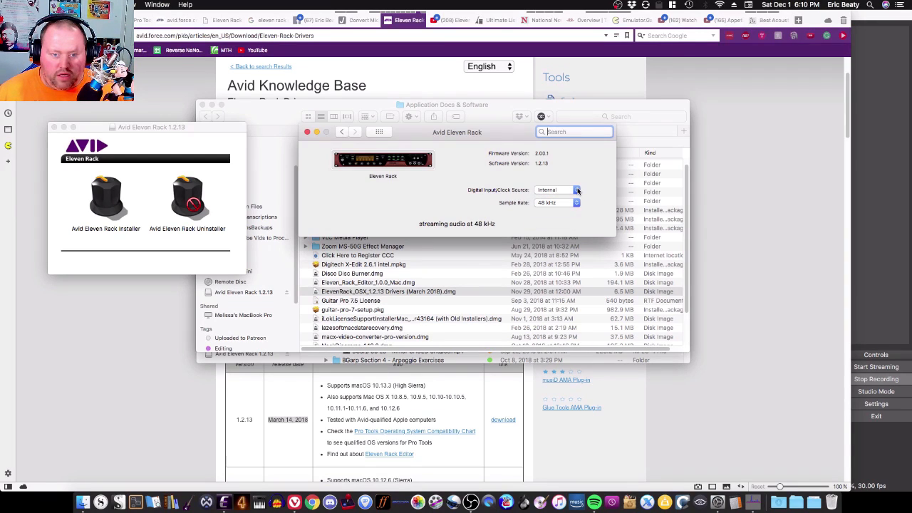
{"action": "left_click", "coordinate": [578, 191]}
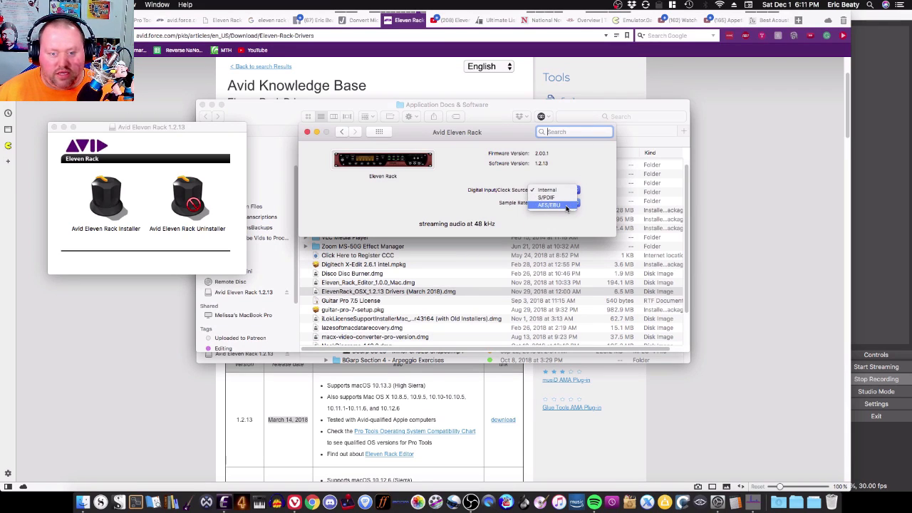
{"action": "left_click", "coordinate": [570, 161]}
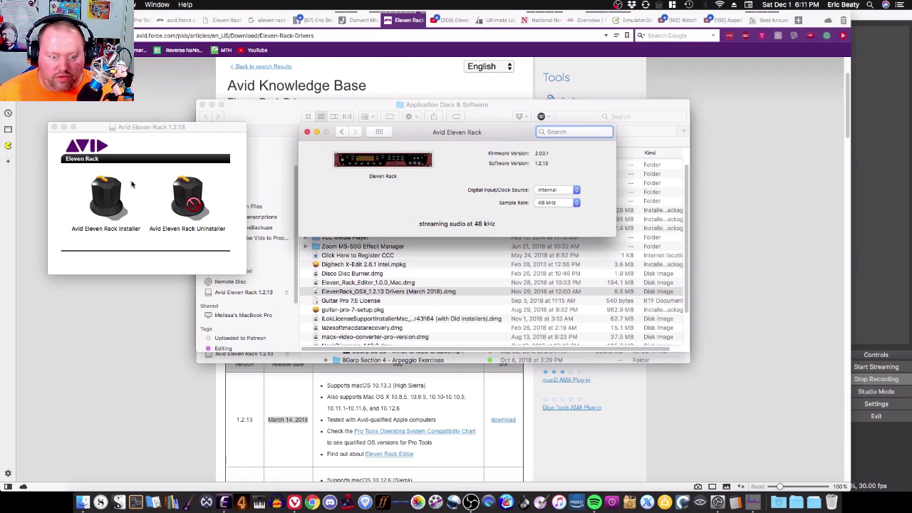
Step: Select the Avid Eleven Rack Installer, then close System Preferences and the installer window without installing
{"action": "left_click", "coordinate": [121, 203]}
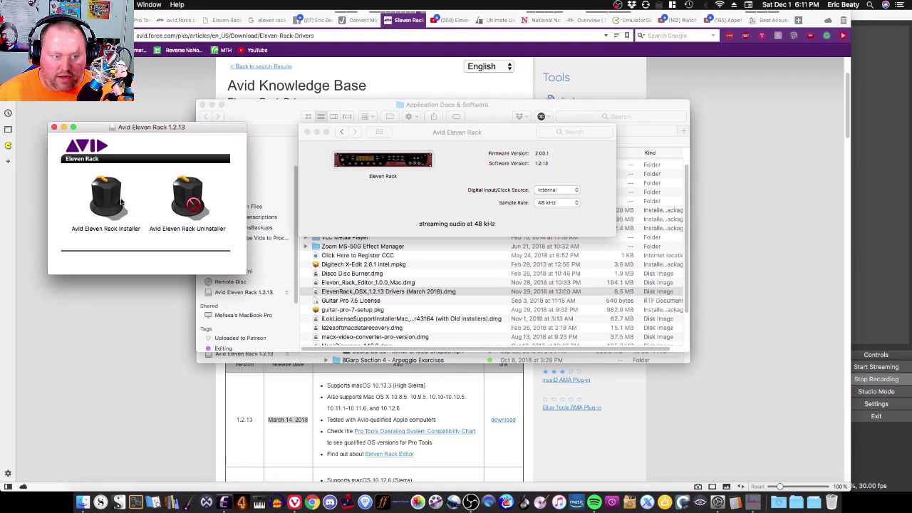
{"action": "left_click", "coordinate": [111, 191]}
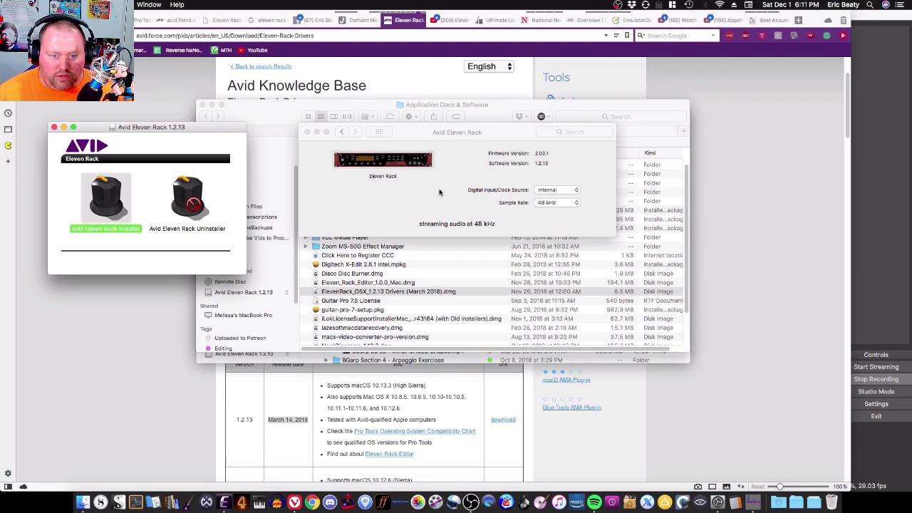
{"action": "left_click", "coordinate": [341, 133]}
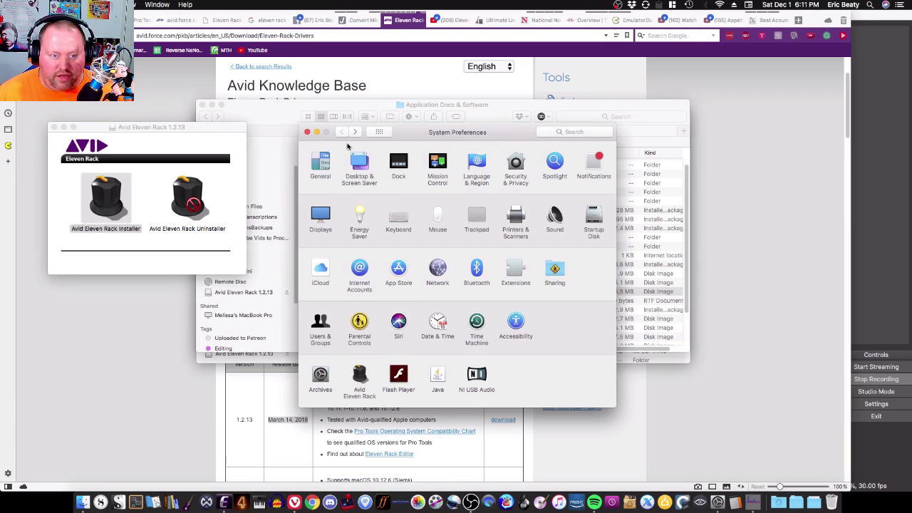
{"action": "left_click", "coordinate": [306, 134]}
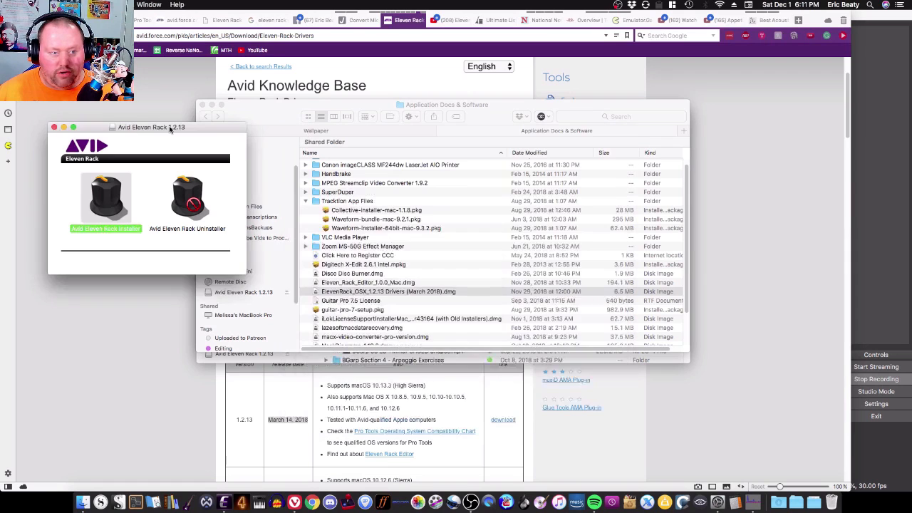
{"action": "left_click", "coordinate": [54, 128]}
Step: Launch the Eleven Rack Editor and open and close its User Options view
{"action": "left_click", "coordinate": [206, 503]}
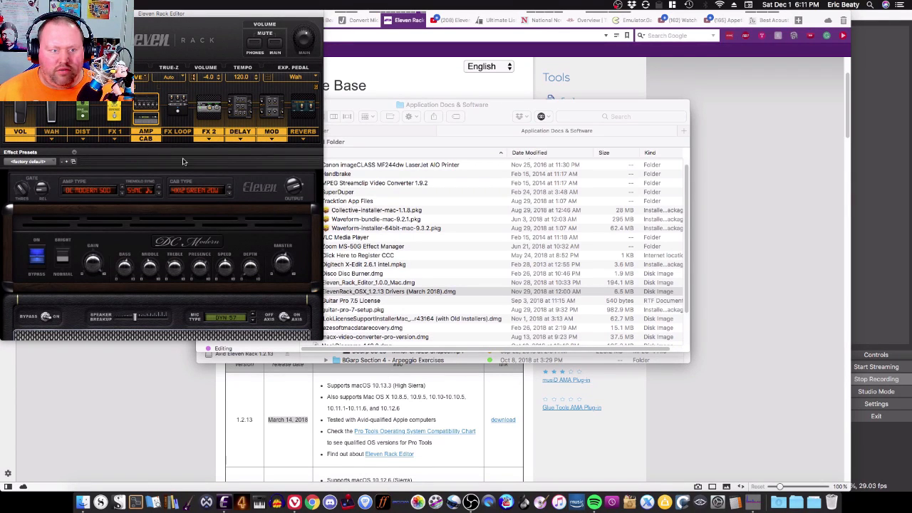
{"action": "left_click", "coordinate": [93, 74]}
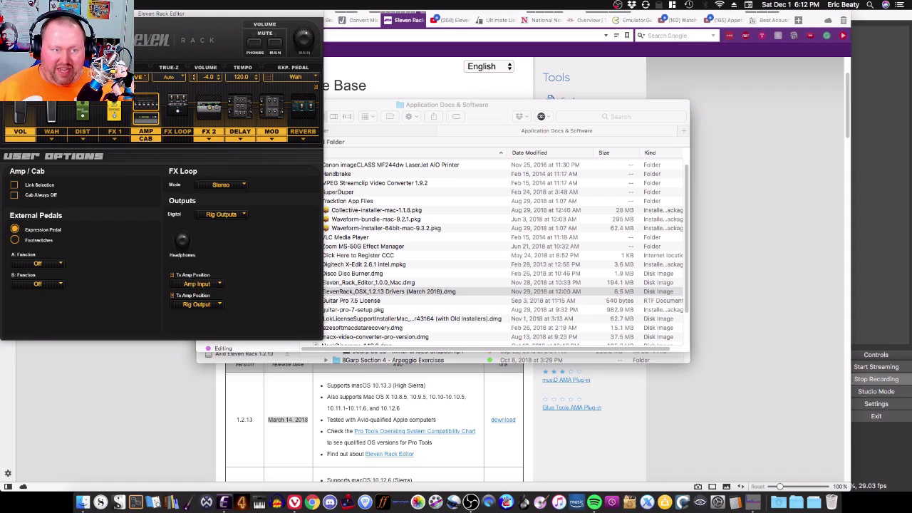
{"action": "left_click", "coordinate": [107, 77]}
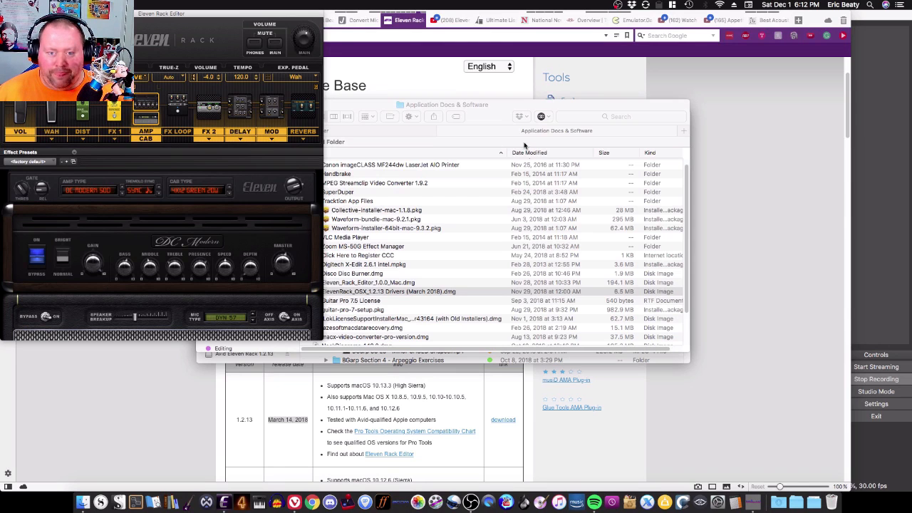
Step: Switch the browser back to the Avid search results for eleven rack
{"action": "left_click", "coordinate": [717, 121]}
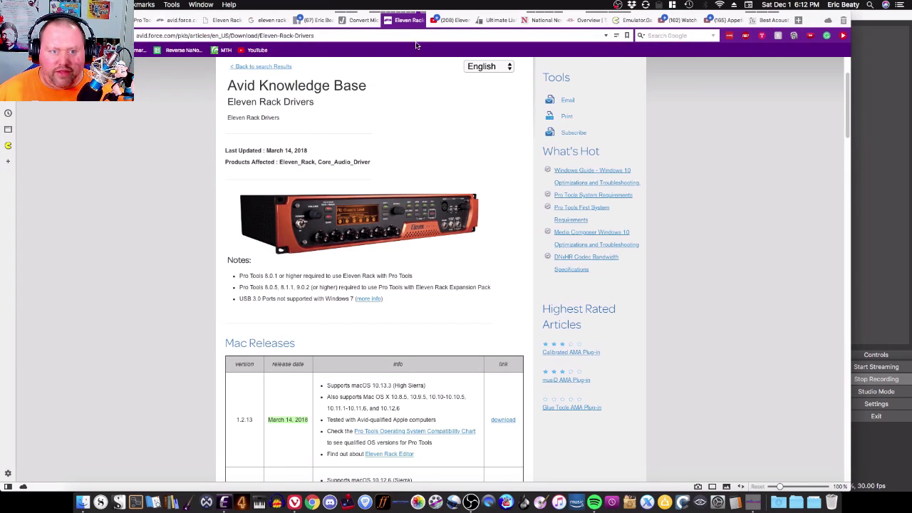
{"action": "left_click", "coordinate": [388, 21]}
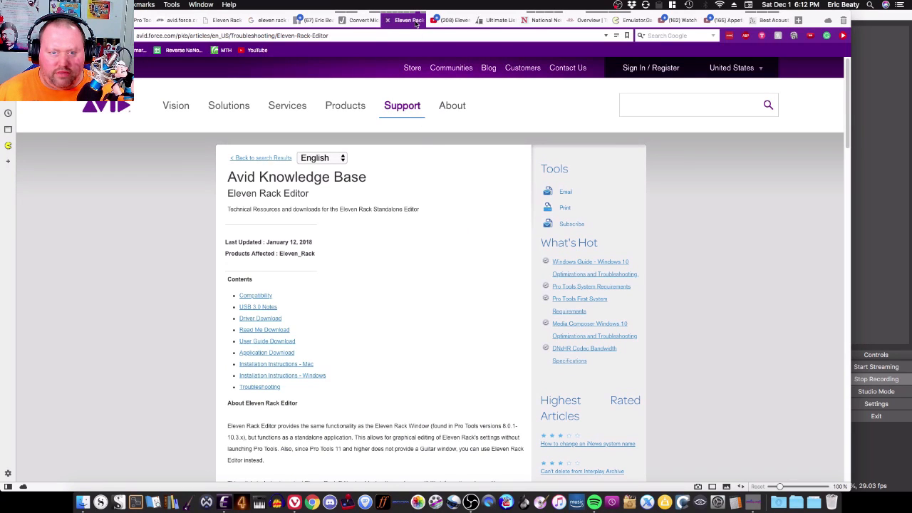
{"action": "mouse_move", "coordinate": [416, 24]}
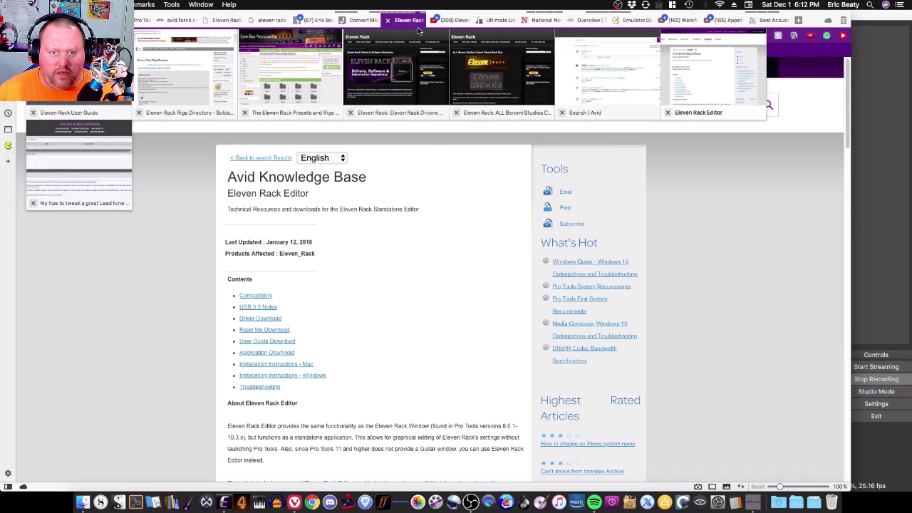
{"action": "left_click", "coordinate": [606, 102]}
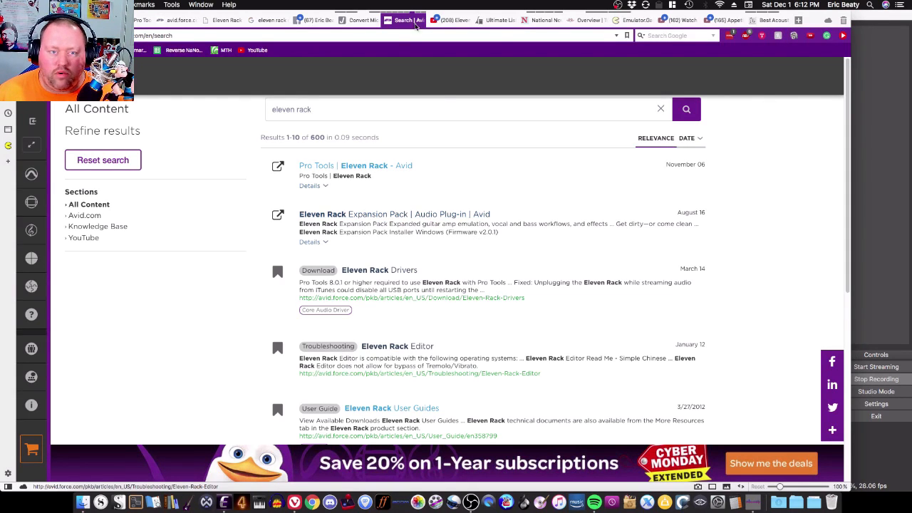
{"action": "mouse_move", "coordinate": [416, 24]}
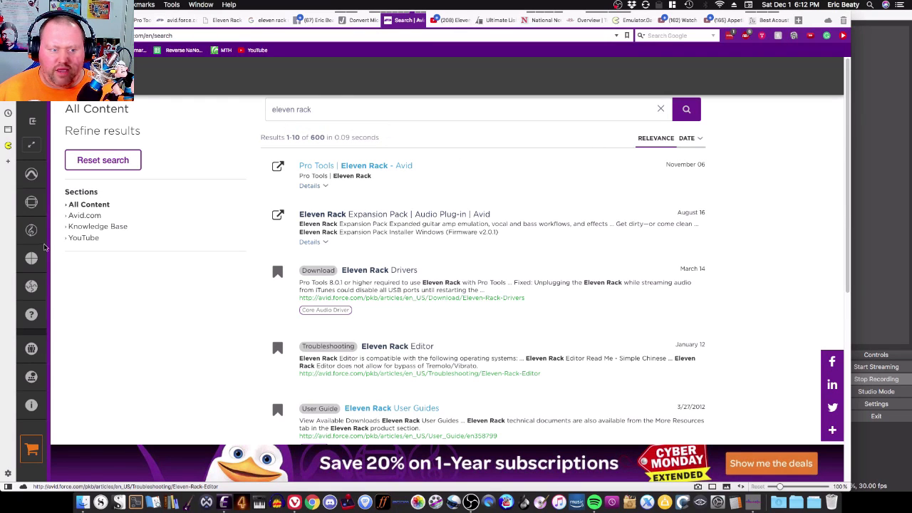
{"action": "mouse_move", "coordinate": [44, 249]}
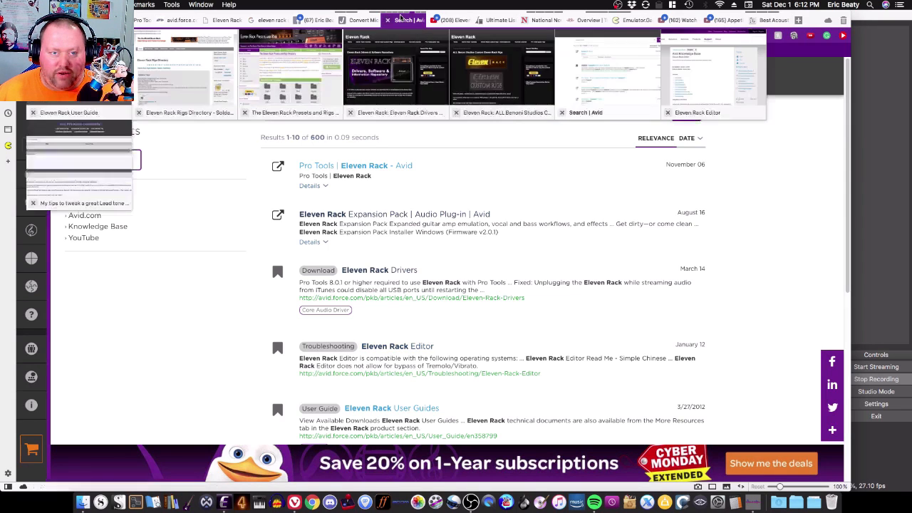
Step: Open the Eleven Rack Editor knowledge base article and read down through its User Guide Download section
{"action": "left_click", "coordinate": [740, 80]}
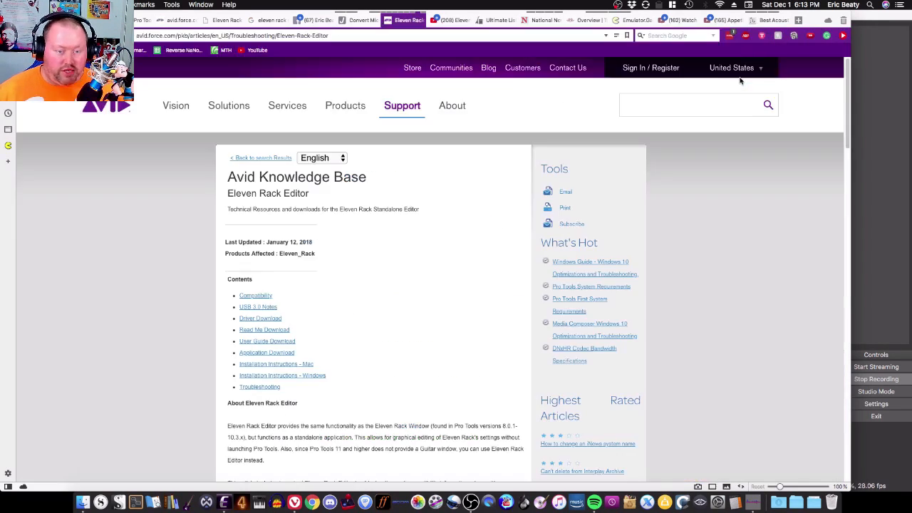
{"action": "scroll", "coordinate": [145, 315], "scroll_direction": "down", "scroll_amount": 4}
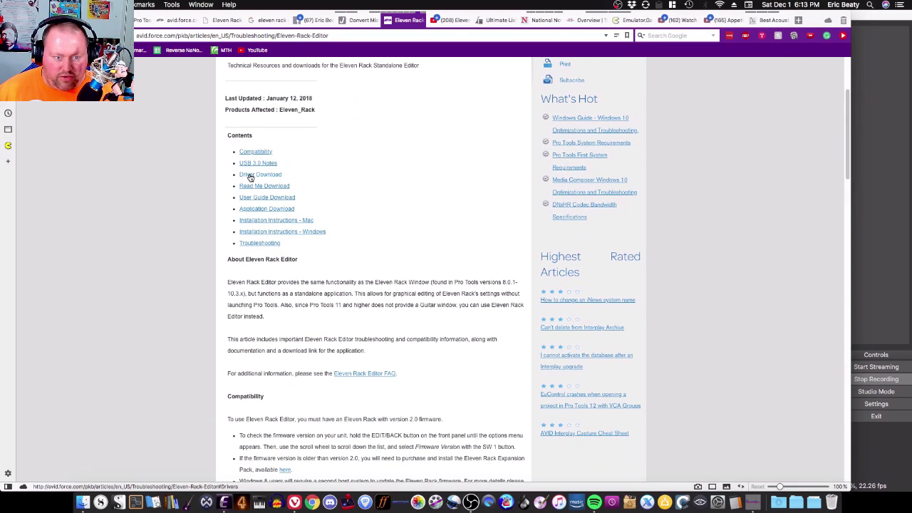
{"action": "scroll", "coordinate": [179, 315], "scroll_direction": "down", "scroll_amount": 8}
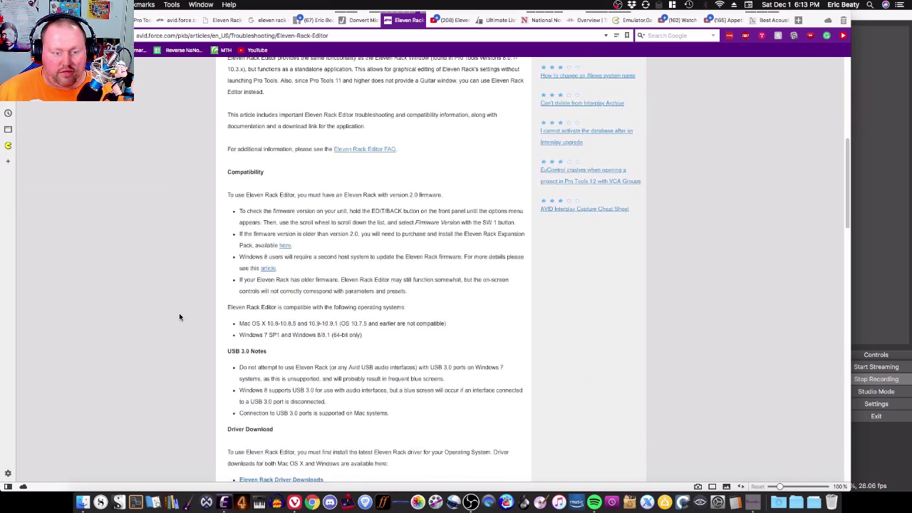
{"action": "scroll", "coordinate": [179, 313], "scroll_direction": "down", "scroll_amount": 3}
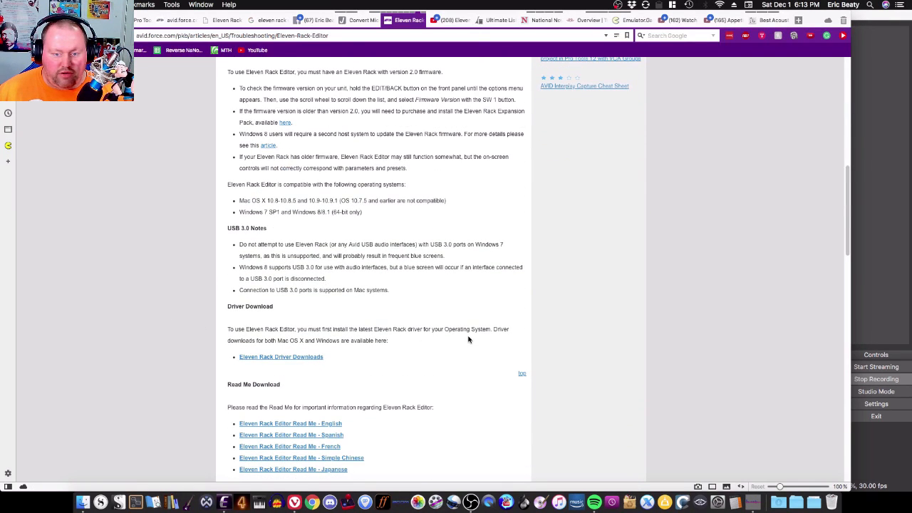
{"action": "scroll", "coordinate": [188, 321], "scroll_direction": "down", "scroll_amount": 3}
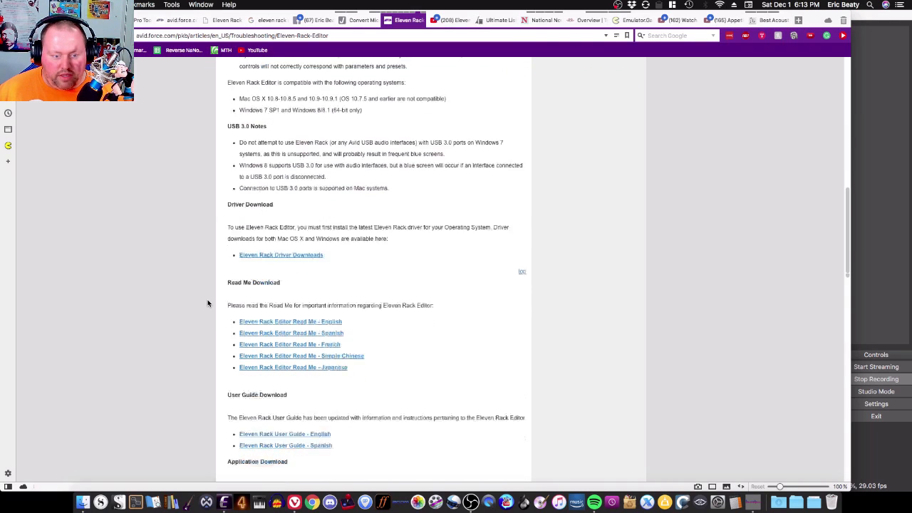
{"action": "scroll", "coordinate": [207, 303], "scroll_direction": "down", "scroll_amount": 3}
{"action": "scroll", "coordinate": [207, 303], "scroll_direction": "down", "scroll_amount": 3}
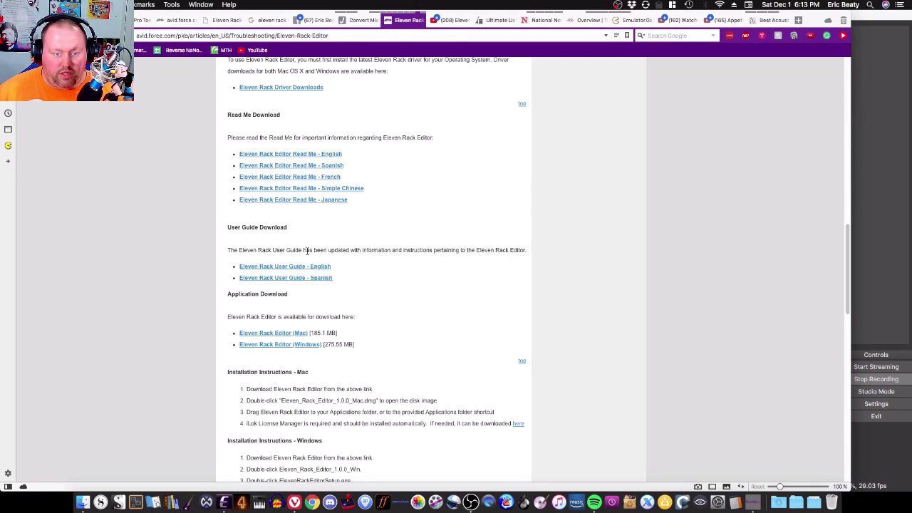
{"action": "left_click_drag", "start_coordinate": [228, 248], "coordinate": [526, 249]}
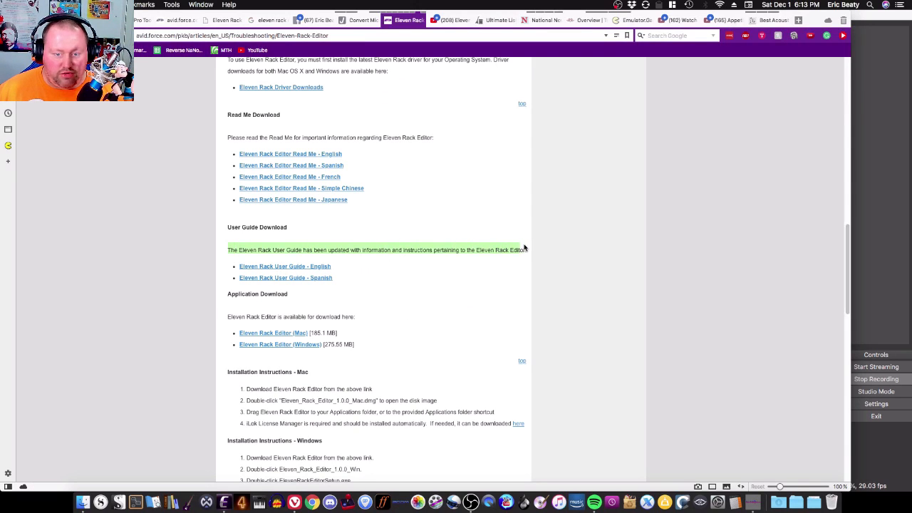
{"action": "mouse_move", "coordinate": [399, 28]}
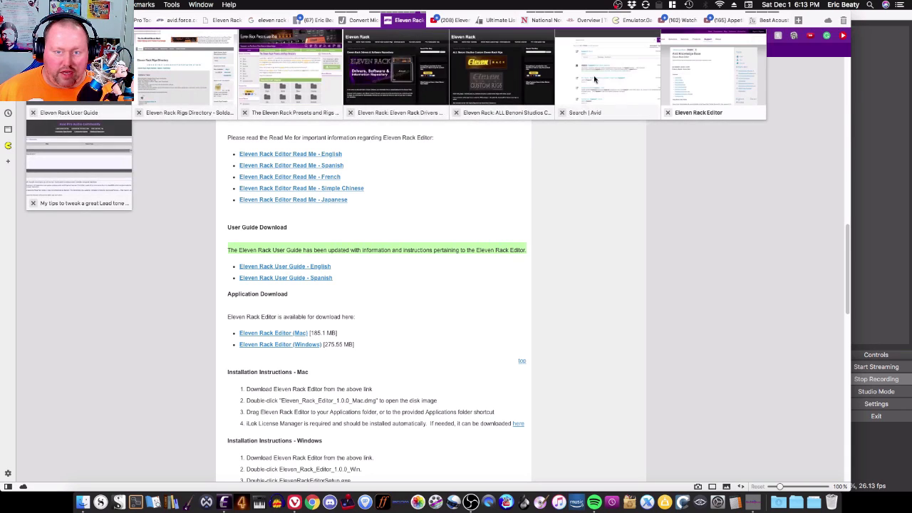
{"action": "left_click", "coordinate": [632, 79]}
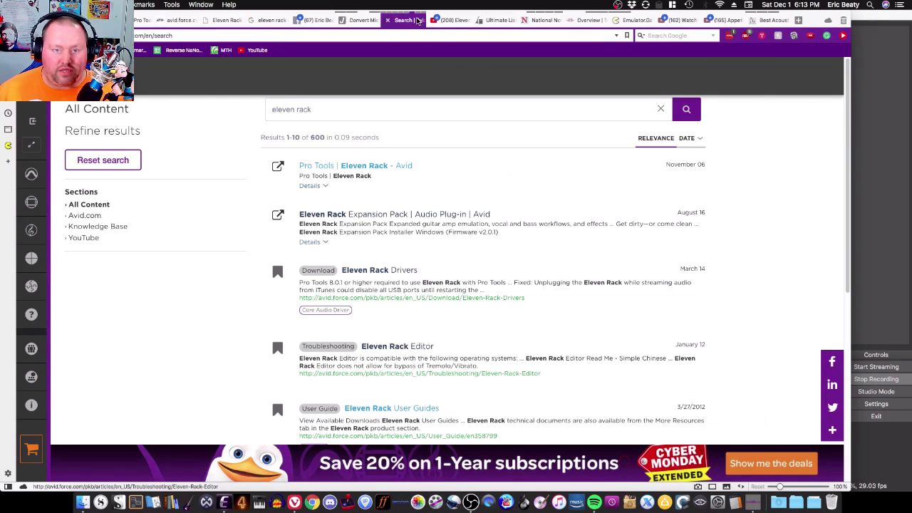
{"action": "mouse_move", "coordinate": [418, 20]}
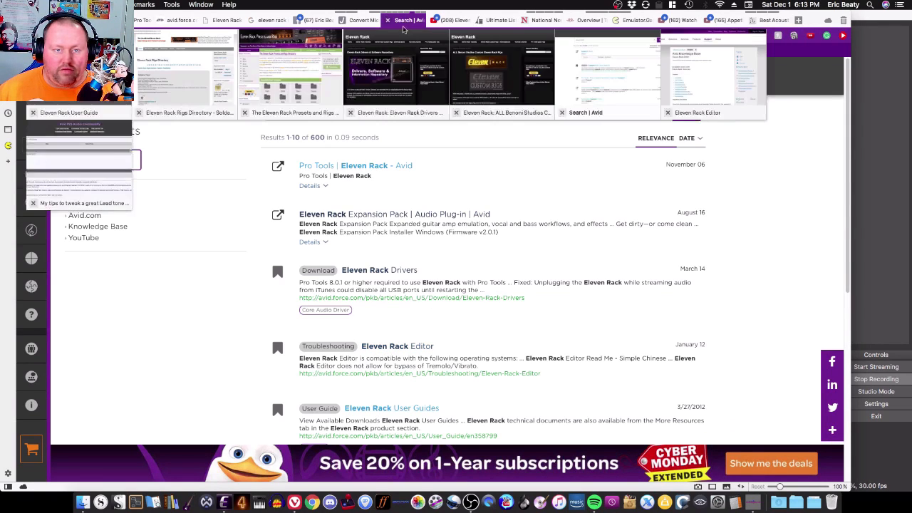
{"action": "left_click", "coordinate": [724, 87]}
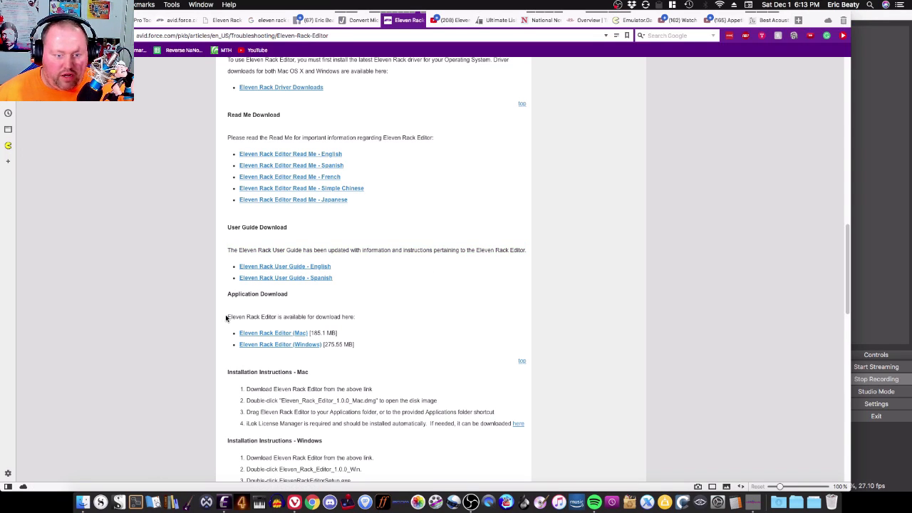
Step: Try downloading the Eleven Rack Editor (Mac) installer, cancel the download dialog and return to the article
{"action": "left_click_drag", "start_coordinate": [226, 318], "coordinate": [359, 345]}
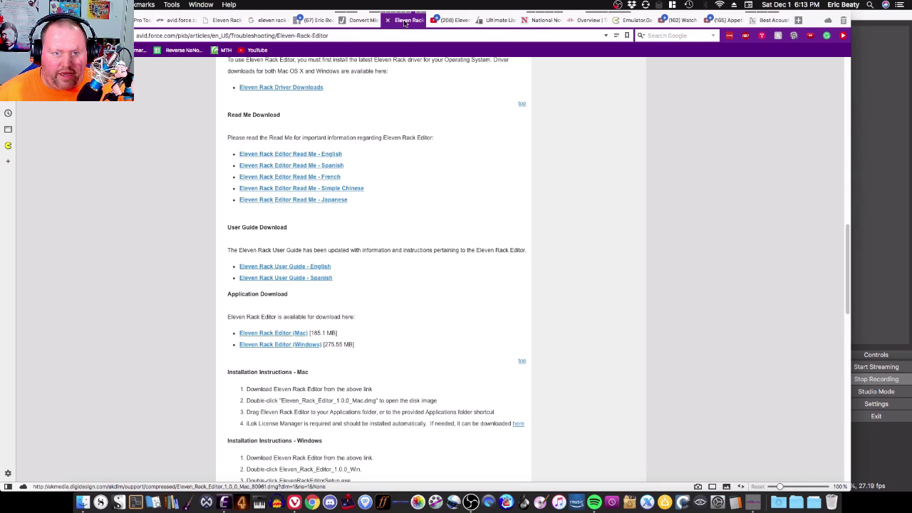
{"action": "mouse_move", "coordinate": [404, 23]}
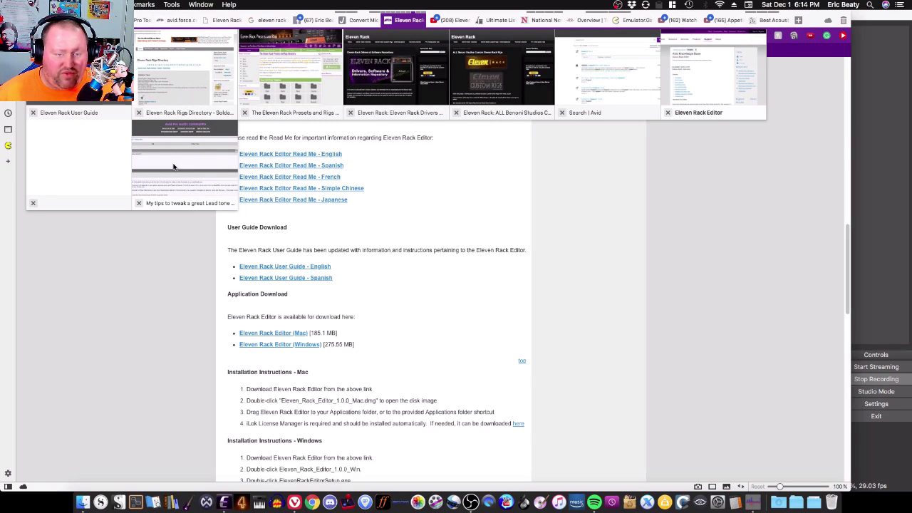
{"action": "left_click", "coordinate": [84, 171]}
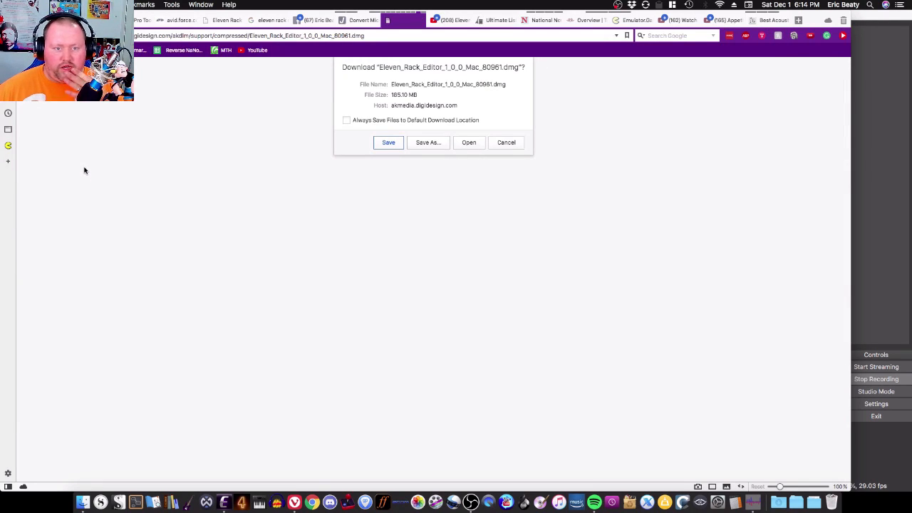
{"action": "left_click", "coordinate": [505, 144]}
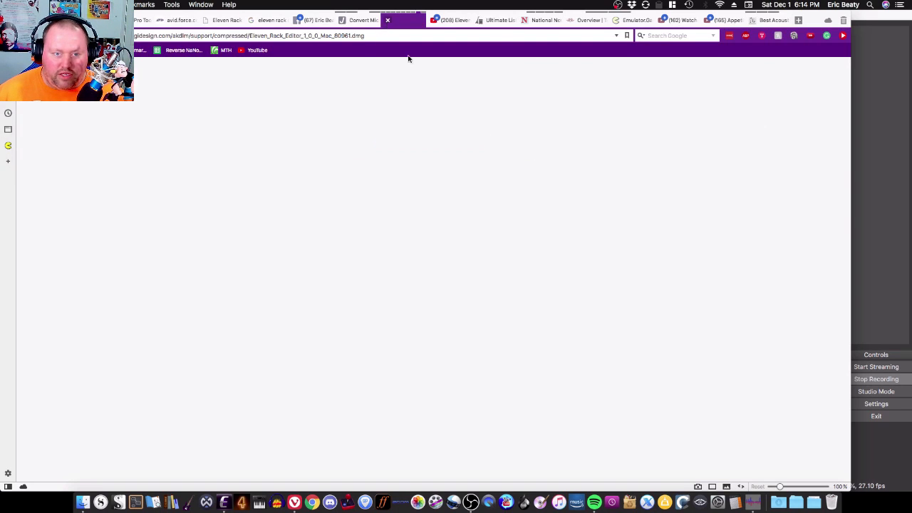
{"action": "left_click", "coordinate": [414, 12]}
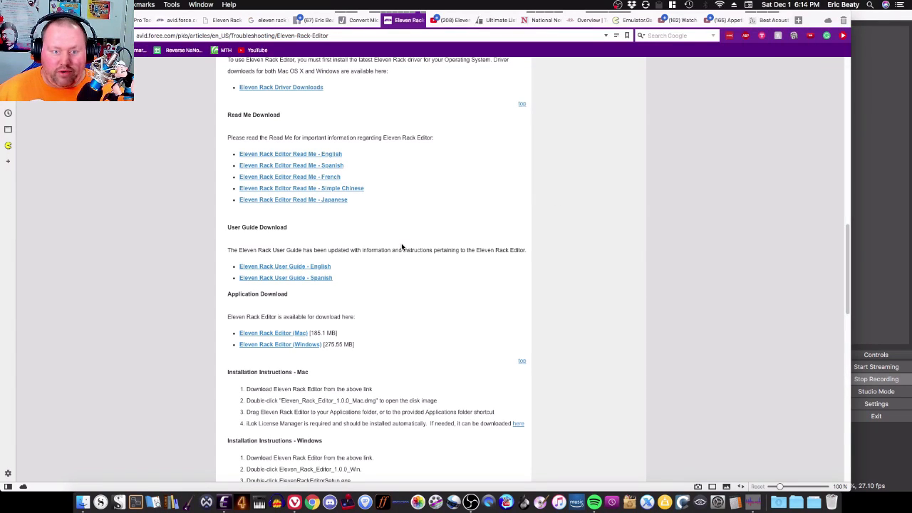
Step: Scroll back to the article's contents and switch to the Avid search results for eleven rack
{"action": "scroll", "coordinate": [408, 242], "scroll_direction": "up", "scroll_amount": 10}
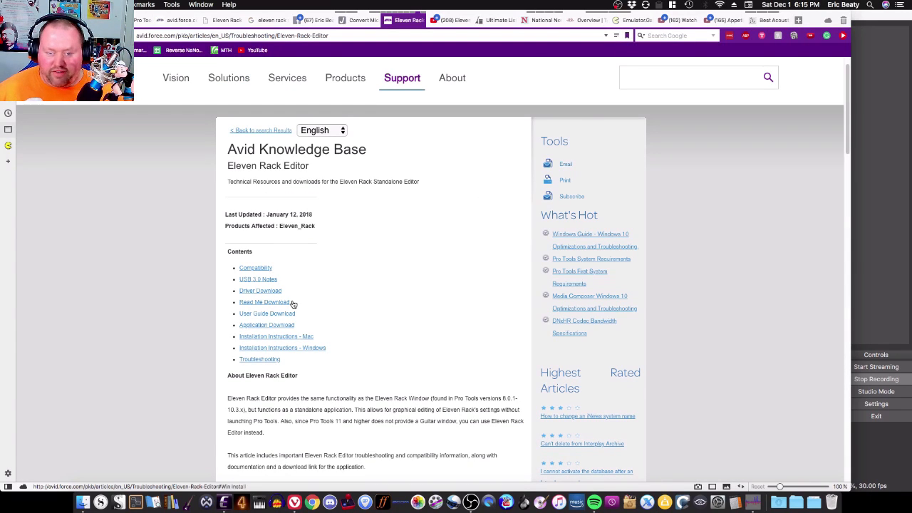
{"action": "scroll", "coordinate": [256, 277], "scroll_direction": "down", "scroll_amount": 3}
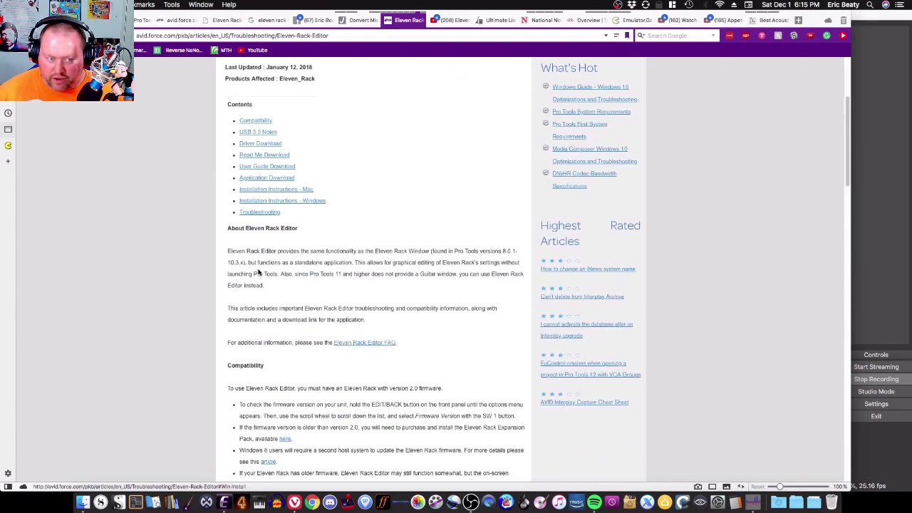
{"action": "mouse_move", "coordinate": [391, 24]}
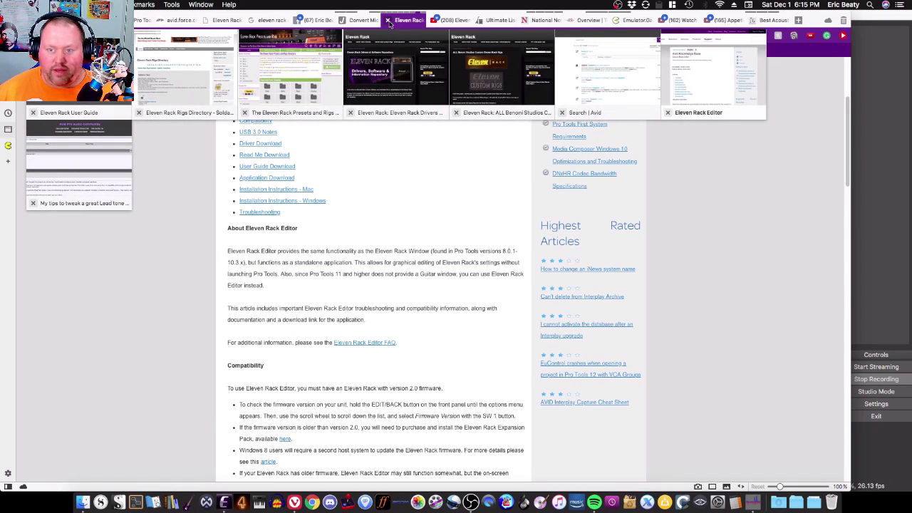
{"action": "left_click", "coordinate": [388, 21]}
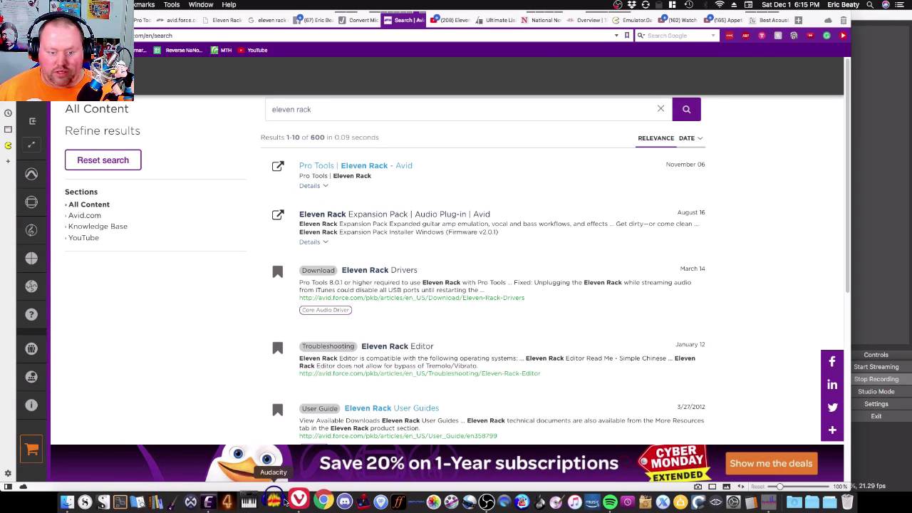
Step: Switch to Waveform, close the open edit tab and open the Audio Devices settings
{"action": "left_click", "coordinate": [207, 497]}
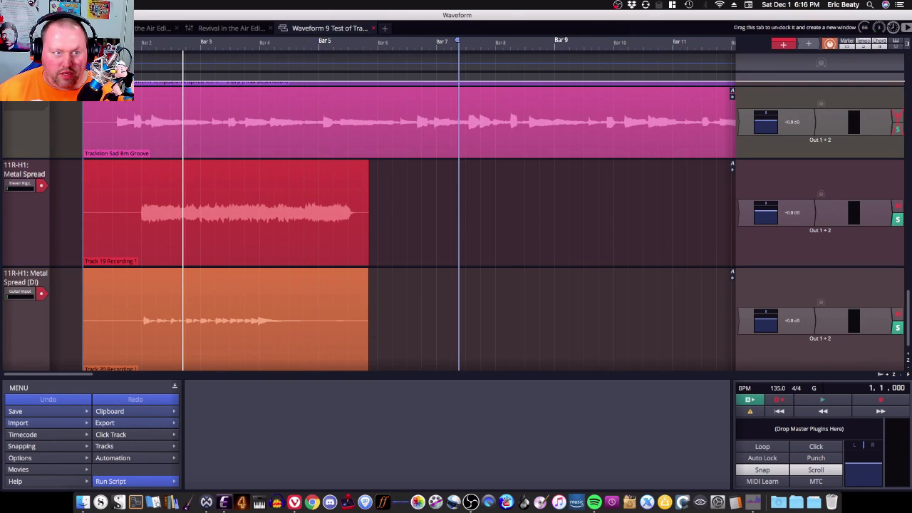
{"action": "left_click", "coordinate": [374, 28]}
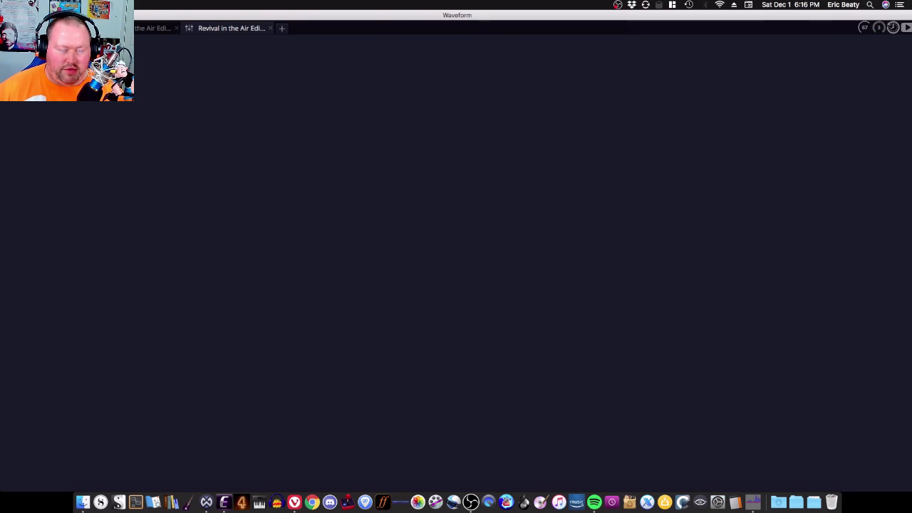
{"action": "left_click", "coordinate": [27, 27]}
{"action": "left_click", "coordinate": [43, 60]}
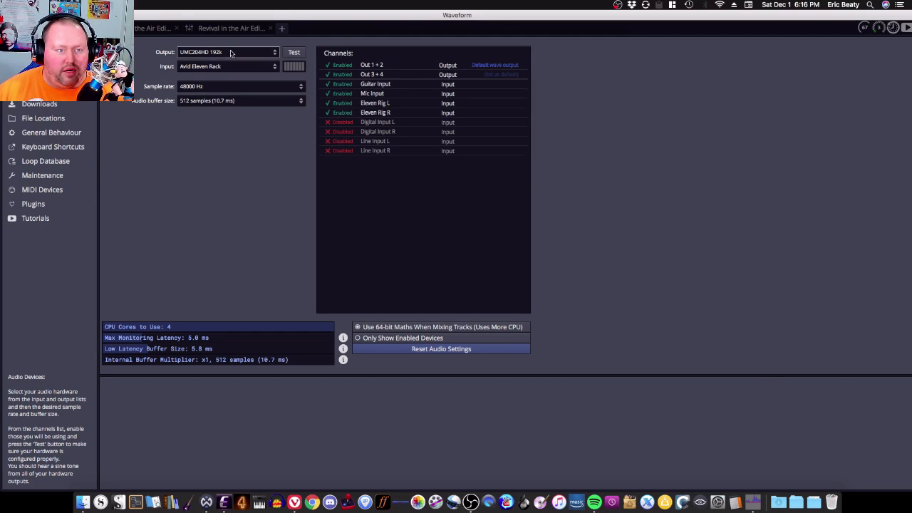
Step: Try Avid Eleven Rack as the audio output device, then set the output back to UMC204HD 192k
{"action": "left_click", "coordinate": [227, 54]}
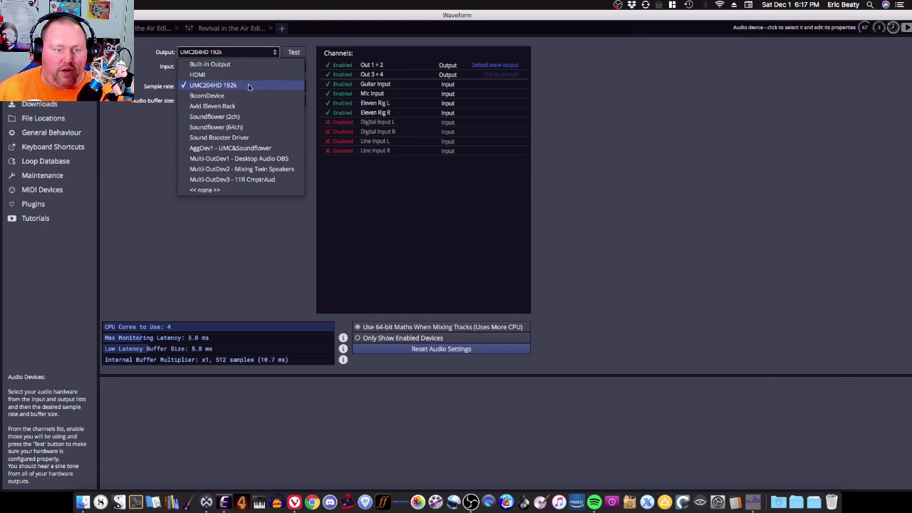
{"action": "left_click", "coordinate": [689, 142]}
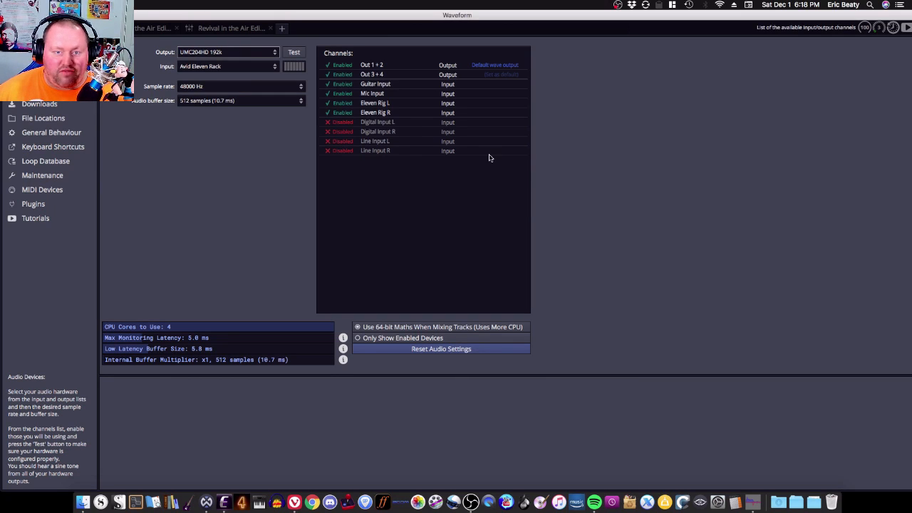
{"action": "left_click", "coordinate": [247, 53]}
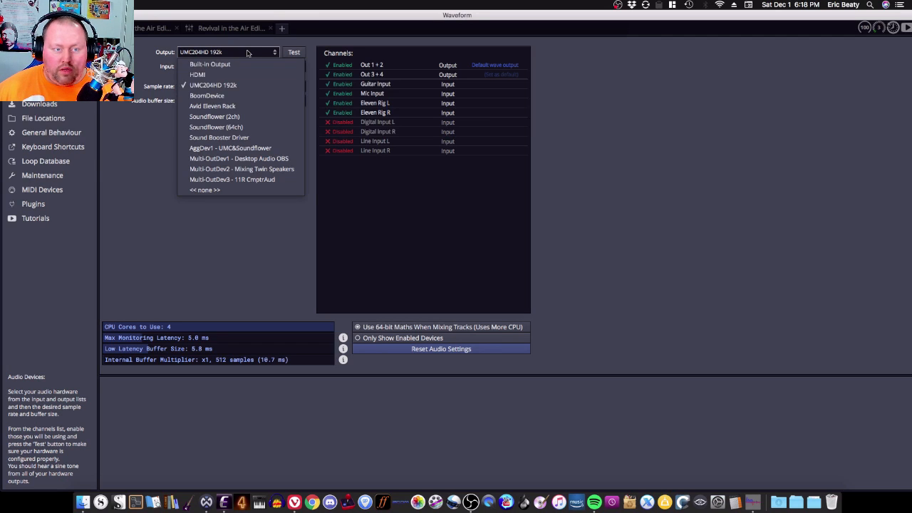
{"action": "left_click", "coordinate": [237, 108]}
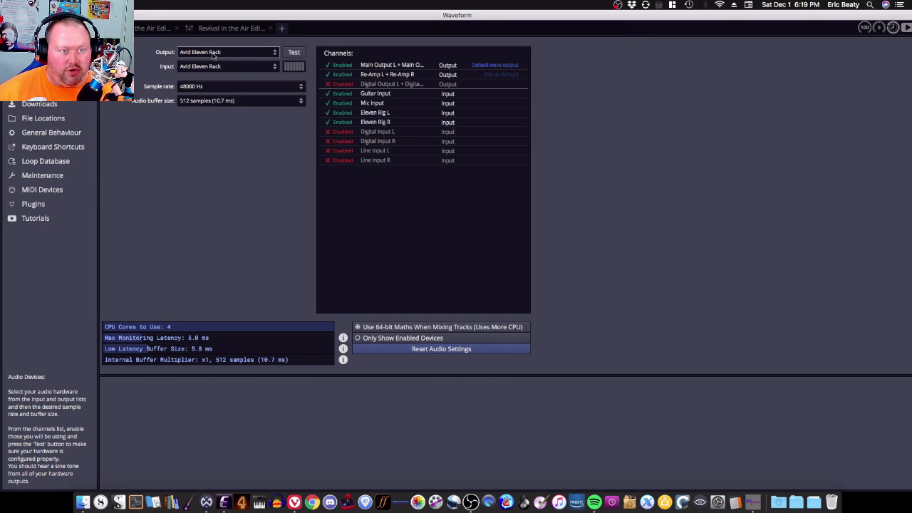
{"action": "left_click", "coordinate": [266, 53]}
{"action": "left_click", "coordinate": [275, 84]}
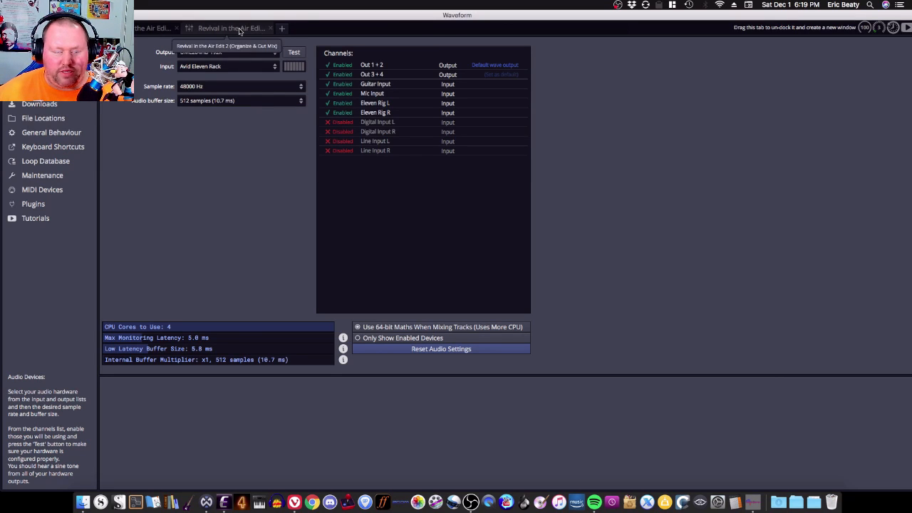
Step: Open the Waveform 9 Test of Tracktion Project edit from the Test Tracktion Project Digitech RP355 project
{"action": "left_click", "coordinate": [24, 28]}
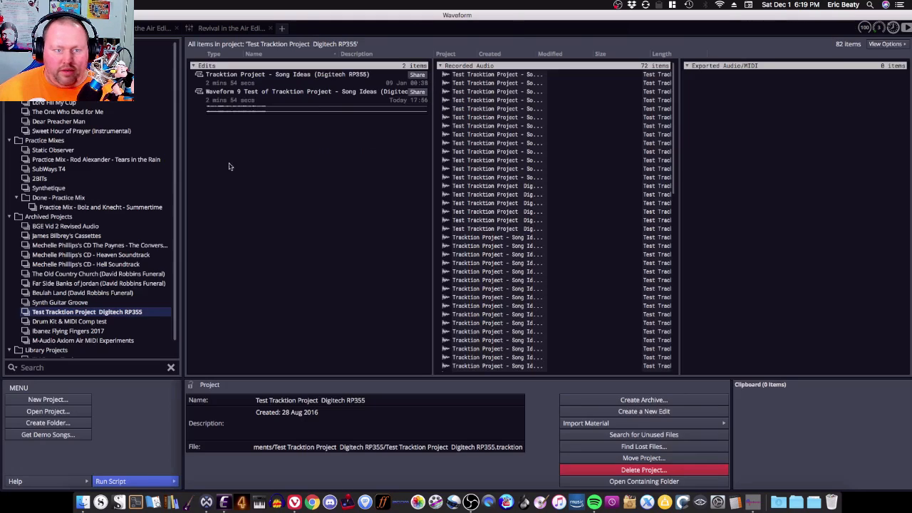
{"action": "left_click", "coordinate": [264, 94]}
{"action": "double_click", "coordinate": [264, 94]}
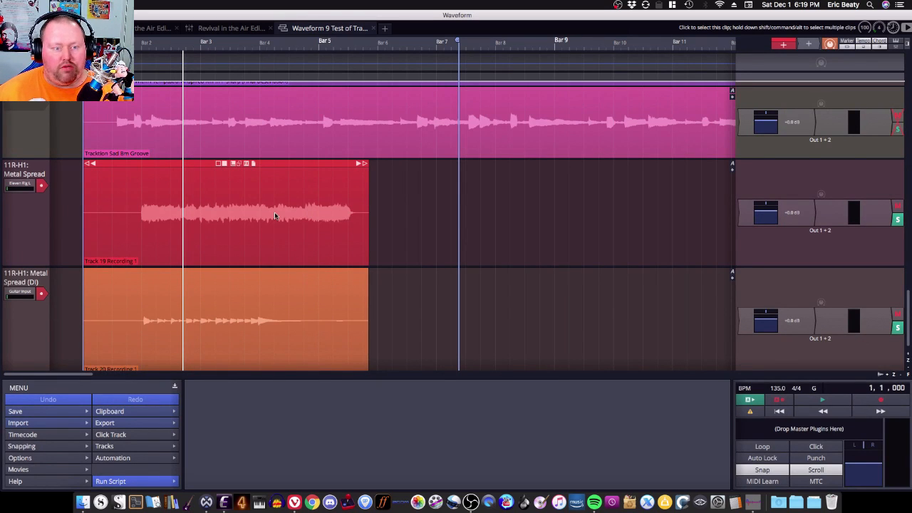
Step: Play back the edit and select the Track 19 Recording 1 clip on the Metal Spread track
{"action": "key", "text": "space"}
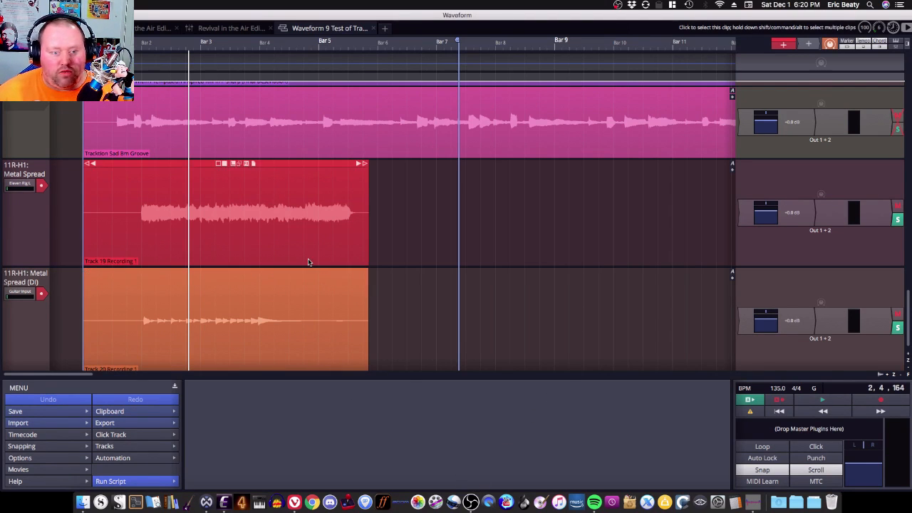
{"action": "left_click", "coordinate": [127, 191]}
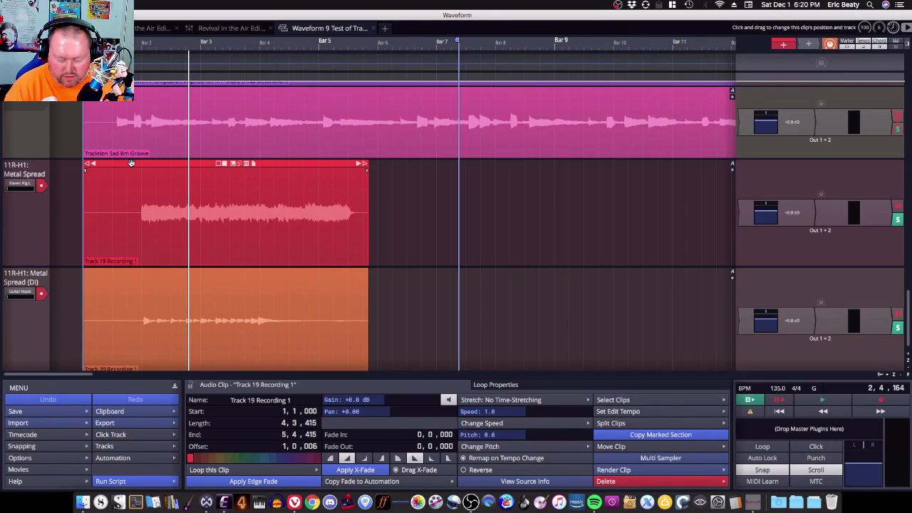
{"action": "key", "text": "super+Tab"}
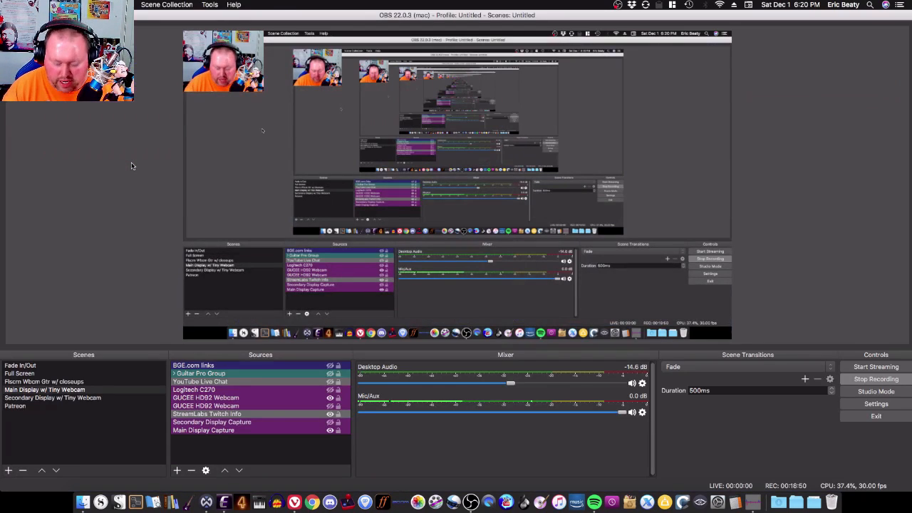
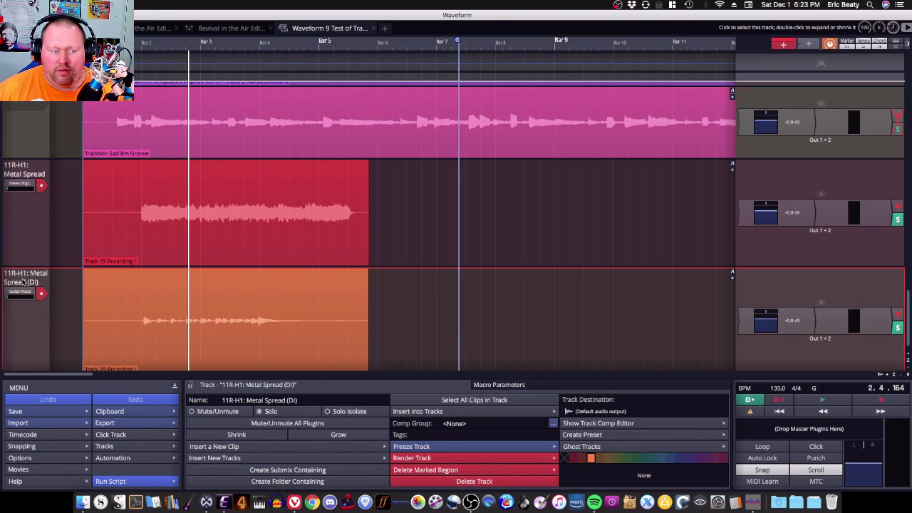
Step: Inspect the DI track's input device options, glance at the Eleven Rack Editor, and return to Waveform
{"action": "left_click", "coordinate": [22, 292]}
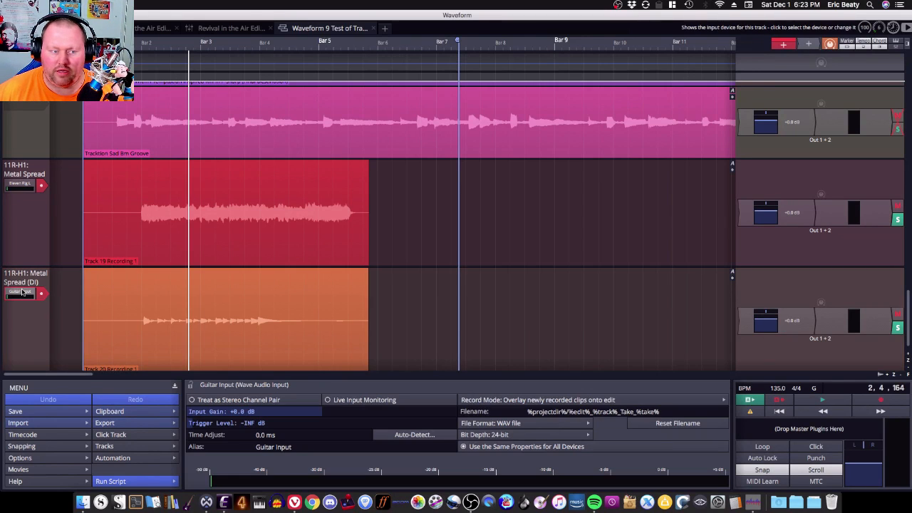
{"action": "left_click", "coordinate": [22, 292]}
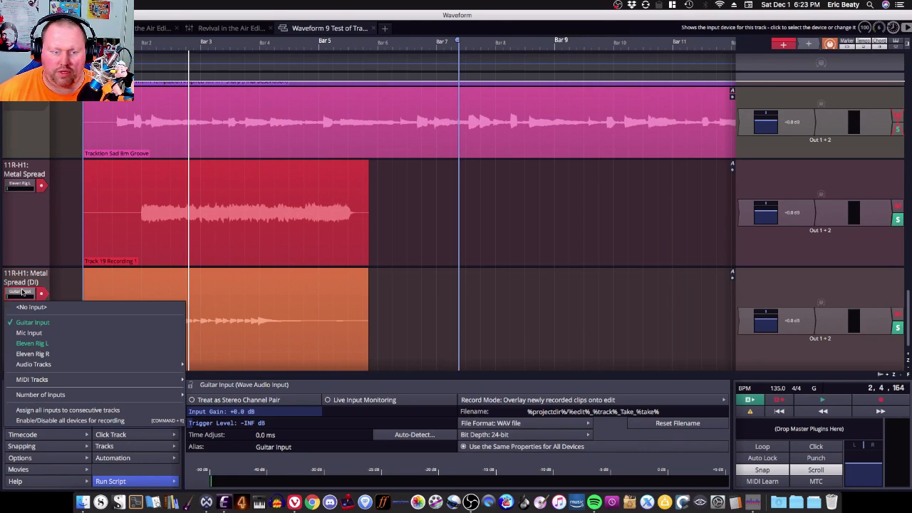
{"action": "left_click", "coordinate": [22, 293]}
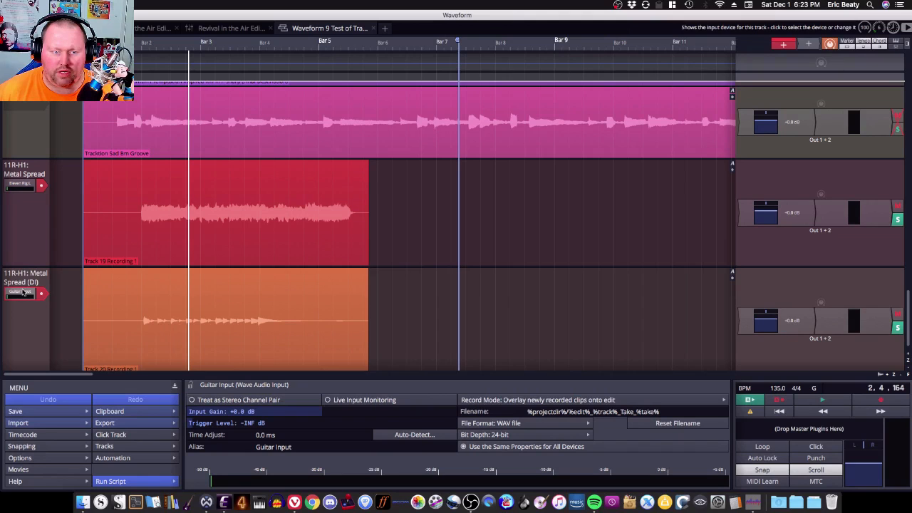
{"action": "left_click", "coordinate": [223, 502]}
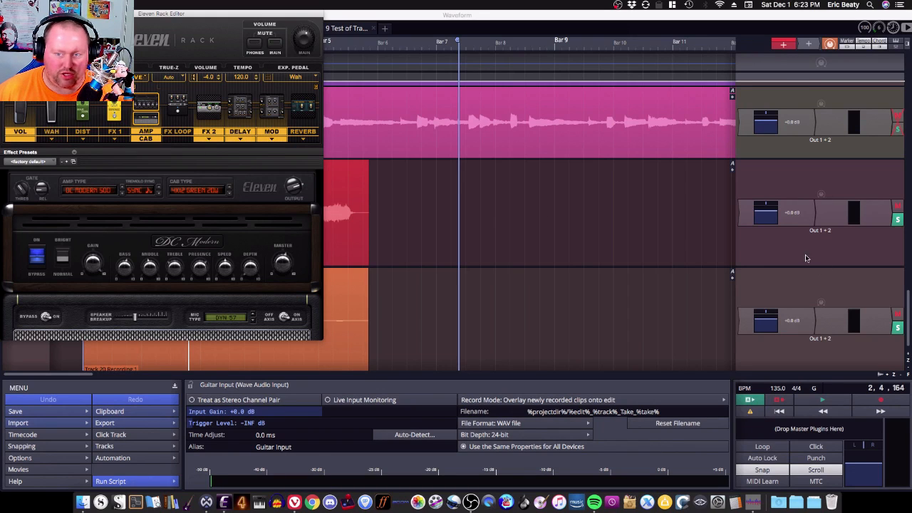
{"action": "left_click", "coordinate": [811, 45]}
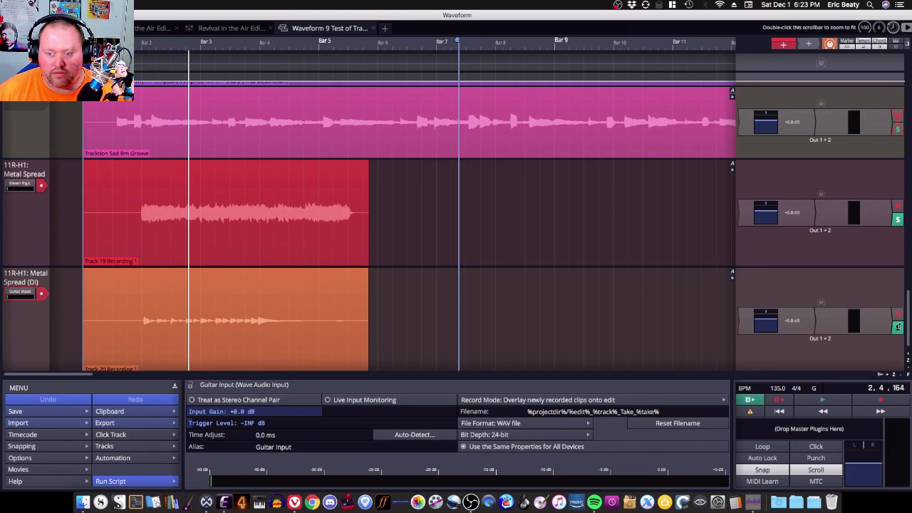
Step: Select the Track 19 Recording 1 clip and play back the edit
{"action": "left_click", "coordinate": [161, 212]}
{"action": "left_click", "coordinate": [160, 212]}
{"action": "key", "text": "space"}
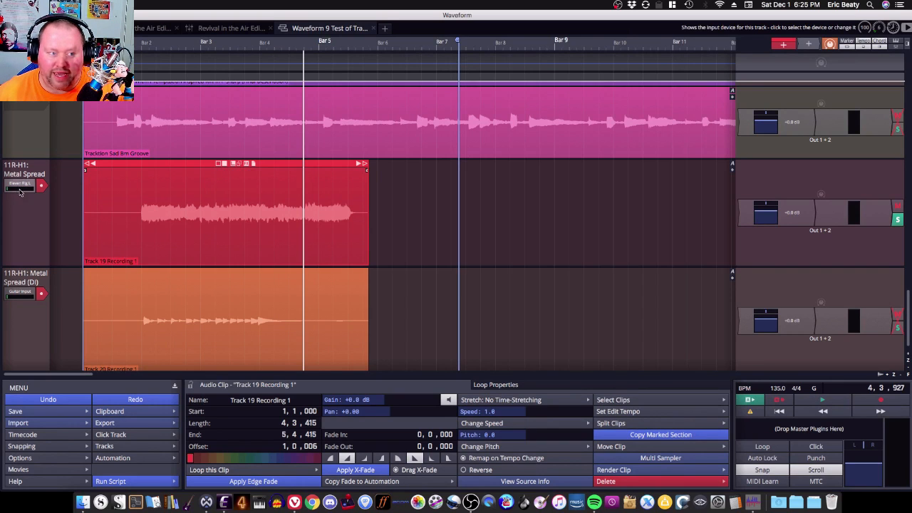
Step: Set the Eleven Rack rig input to Re-Amp in the Eleven Rack Editor and return to Waveform
{"action": "left_click", "coordinate": [21, 291]}
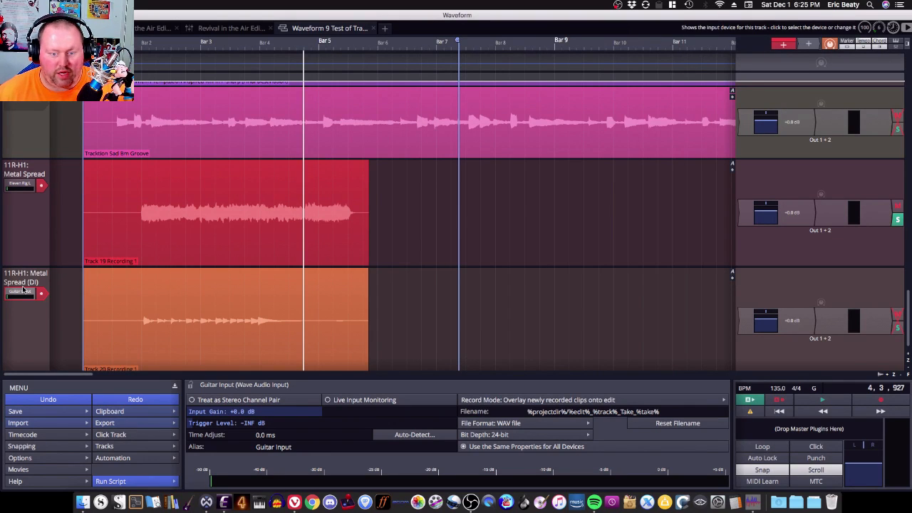
{"action": "left_click", "coordinate": [224, 503]}
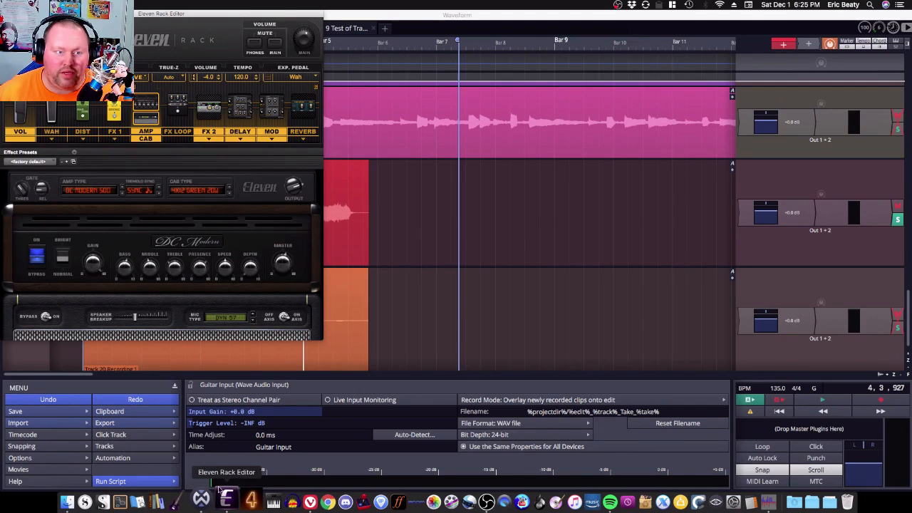
{"action": "left_click", "coordinate": [75, 46]}
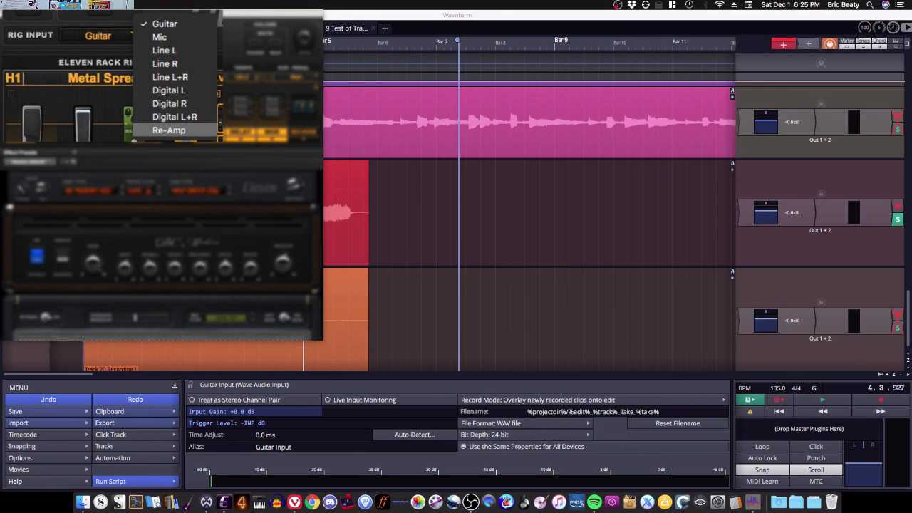
{"action": "left_click", "coordinate": [169, 131]}
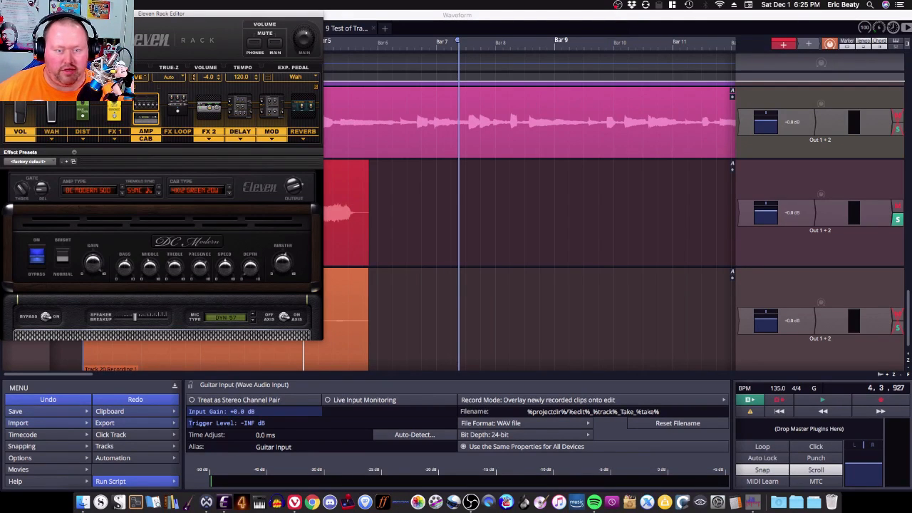
{"action": "left_click", "coordinate": [615, 218]}
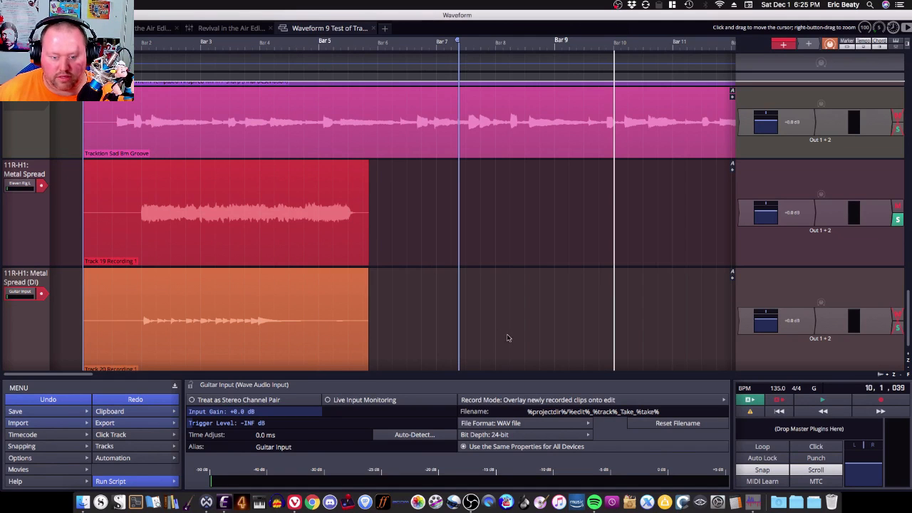
Step: In OBS, enable Downmix to Mono for Audio Output Capture in the Advanced Audio Properties
{"action": "left_click", "coordinate": [470, 501]}
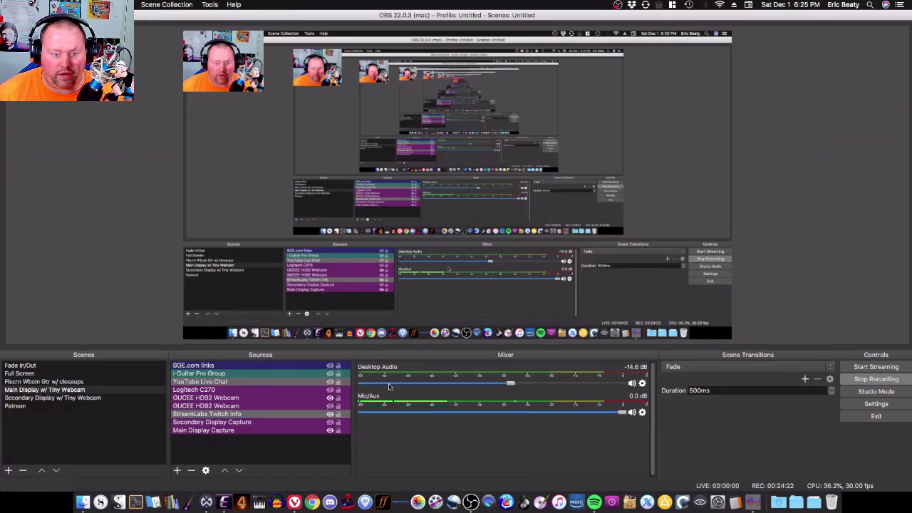
{"action": "left_click", "coordinate": [178, 471]}
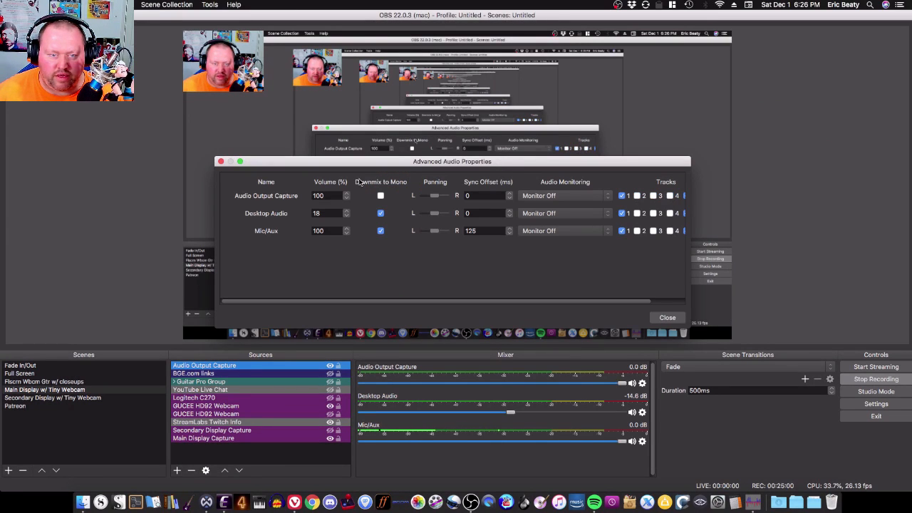
{"action": "left_click", "coordinate": [381, 196]}
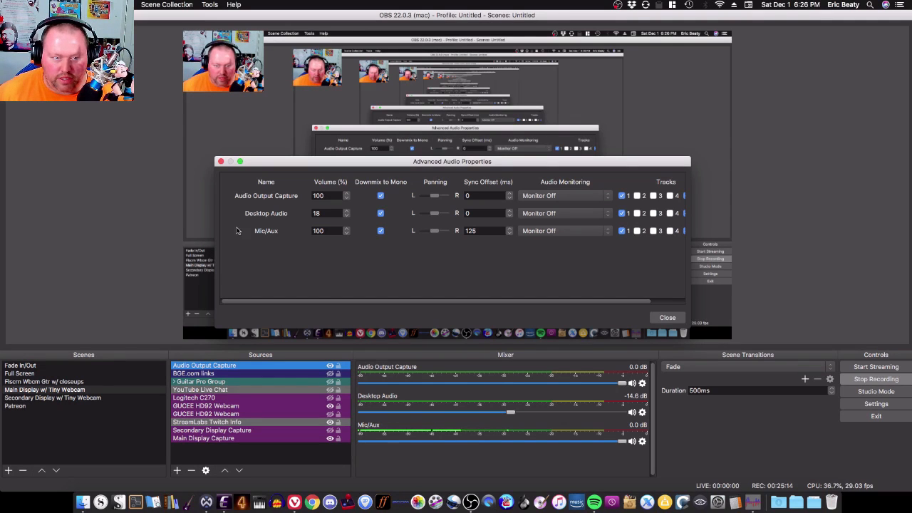
{"action": "left_click", "coordinate": [222, 162]}
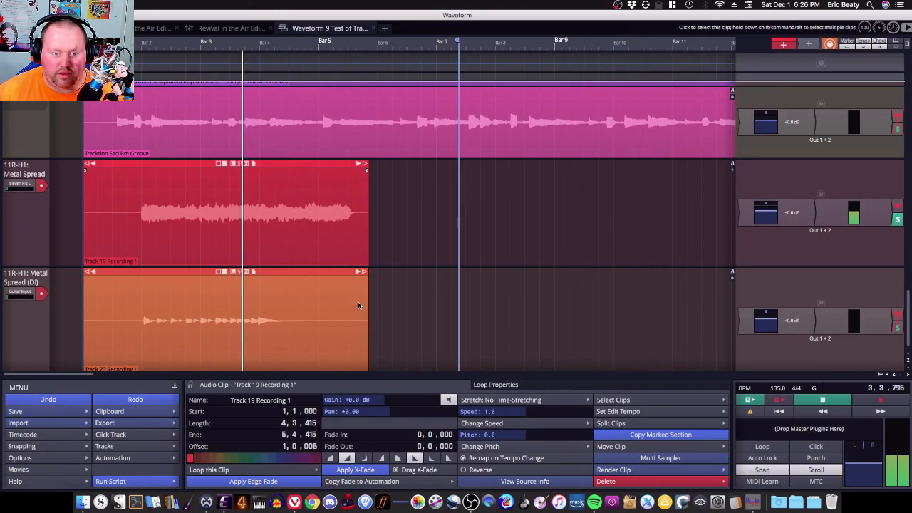
Step: Play the Track 19 Recording 1 clip, then open the Audio Devices settings to check sample rate and buffer size
{"action": "left_click", "coordinate": [331, 253]}
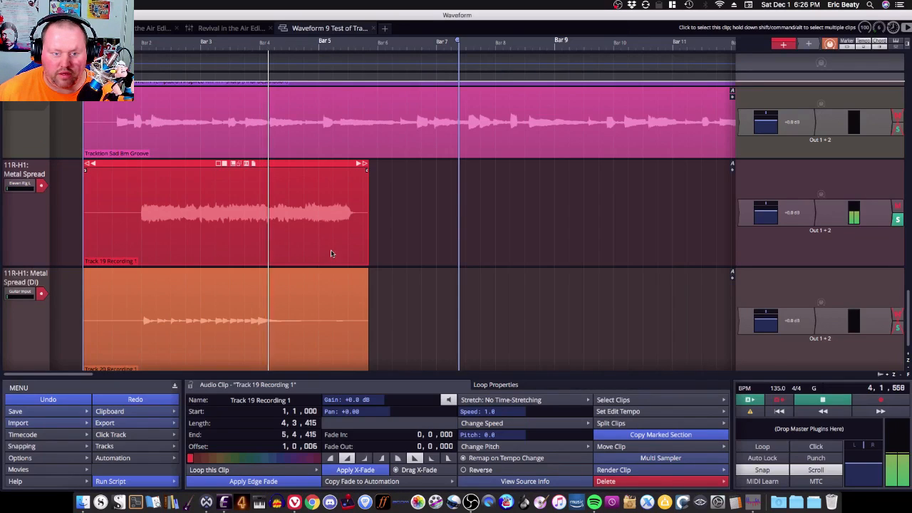
{"action": "key", "text": "space"}
{"action": "left_click", "coordinate": [67, 28]}
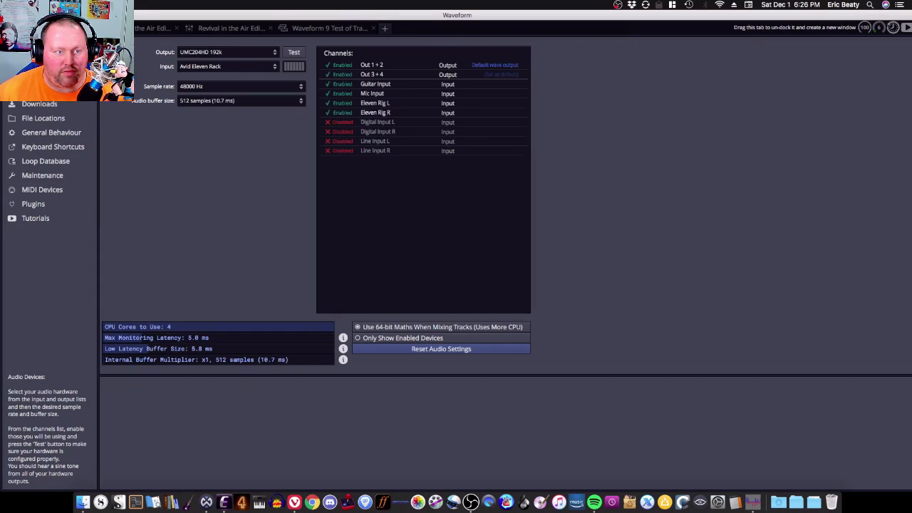
{"action": "left_click", "coordinate": [193, 87]}
{"action": "left_click", "coordinate": [195, 101]}
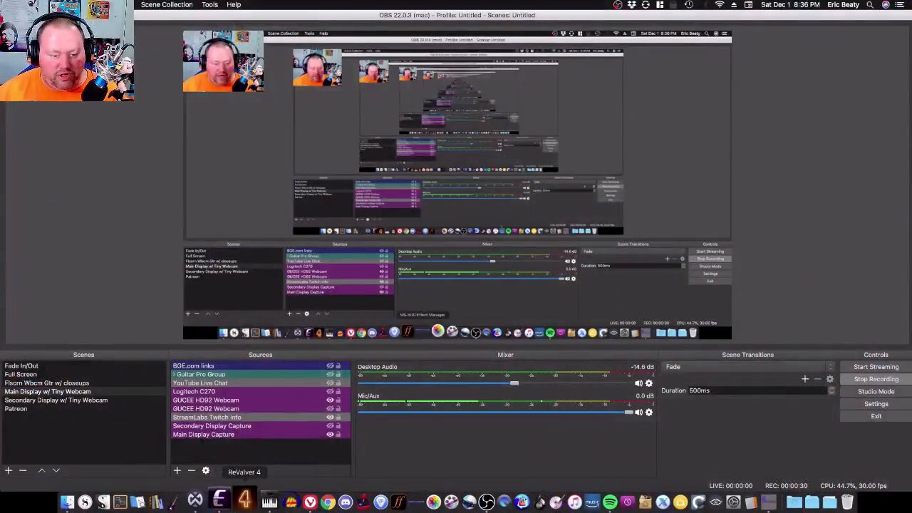
Step: Play back the edit from the start in Waveform, briefly checking OBS, and return to the start
{"action": "left_click", "coordinate": [206, 499]}
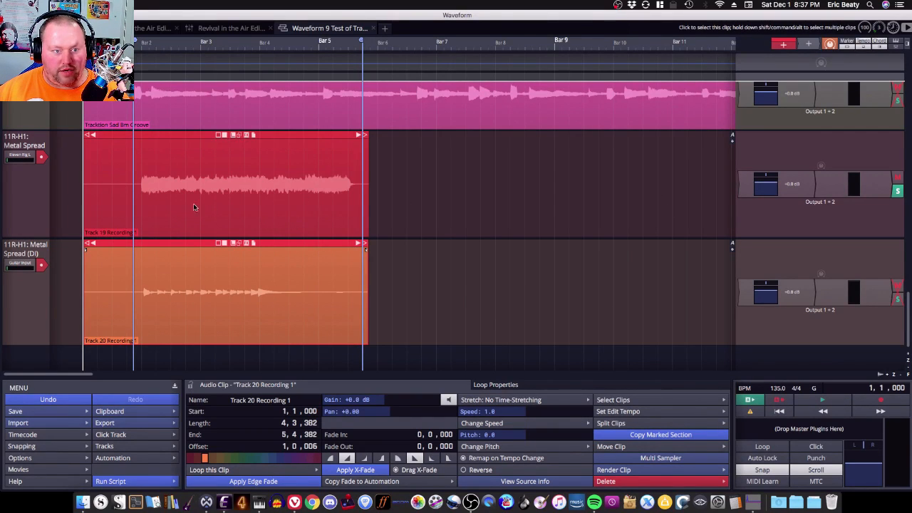
{"action": "key", "text": "space"}
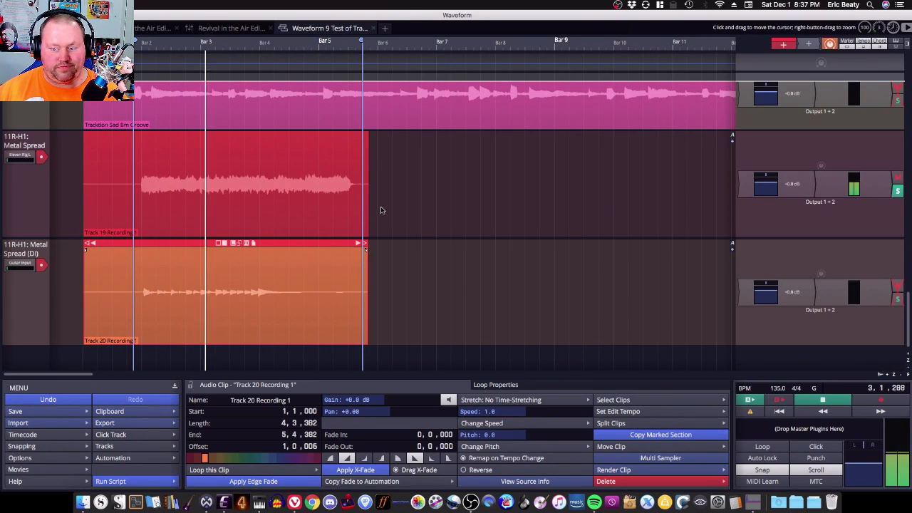
{"action": "key", "text": "super+Tab"}
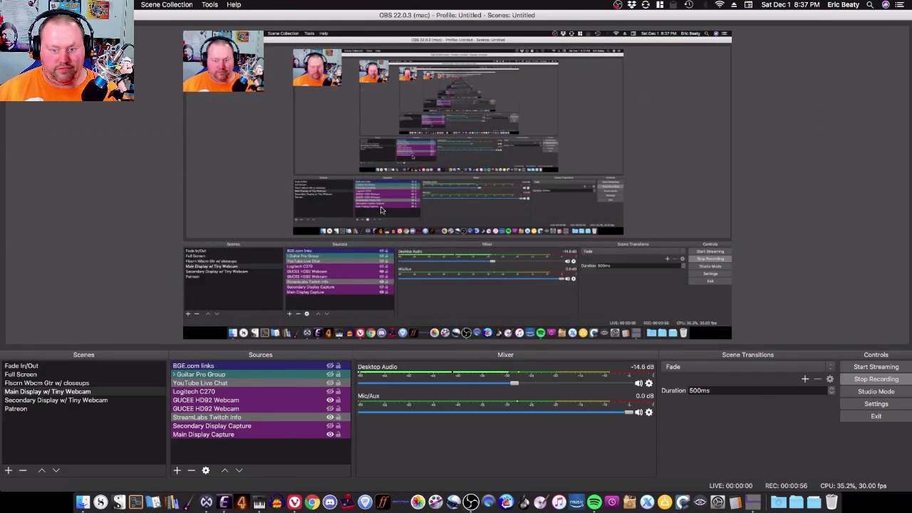
{"action": "key", "text": "super+Tab"}
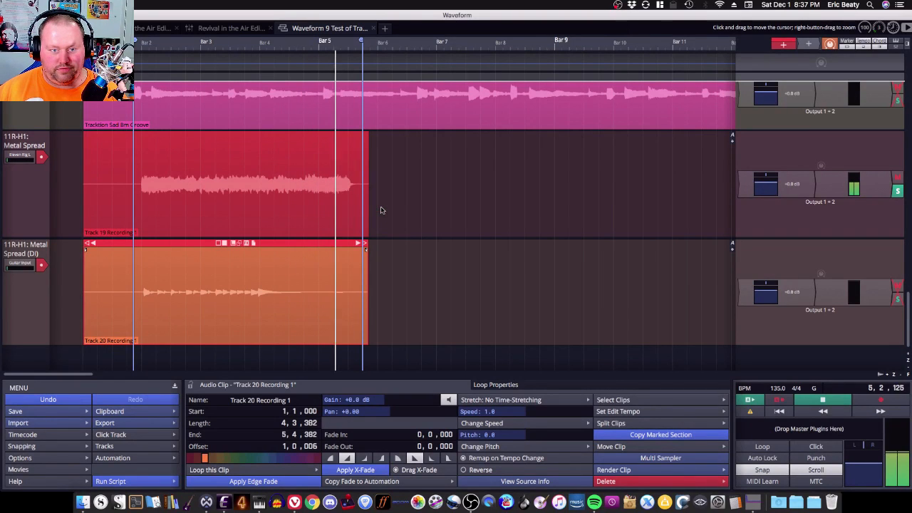
{"action": "key", "text": "space"}
{"action": "left_click", "coordinate": [299, 221]}
{"action": "key", "text": "Home"}
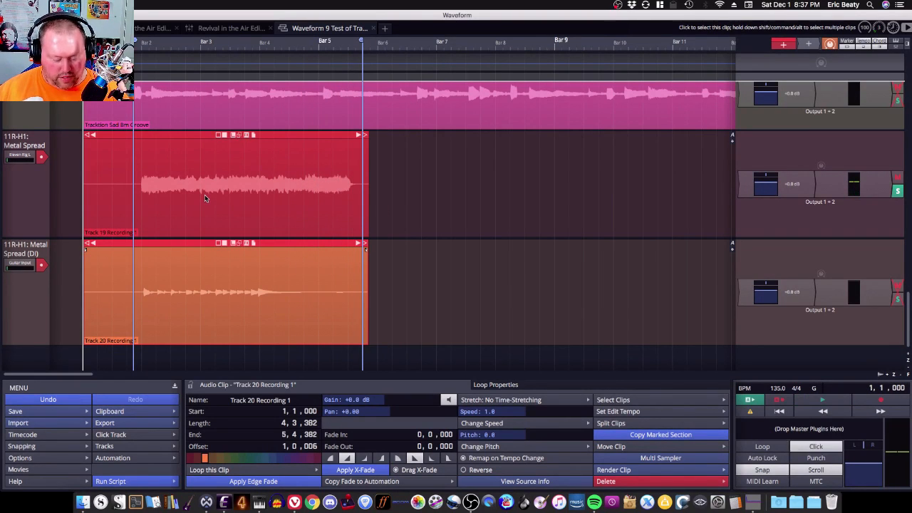
{"action": "key", "text": "space"}
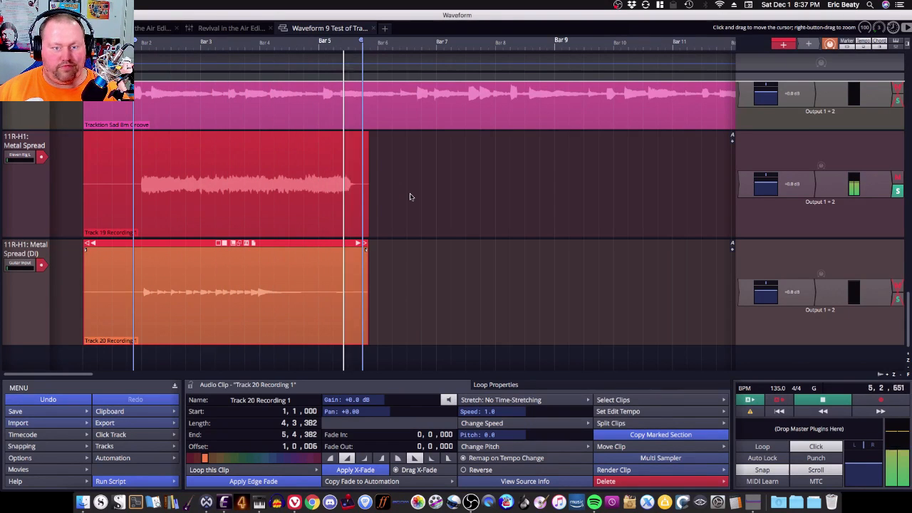
{"action": "key", "text": "space"}
{"action": "key", "text": "Home"}
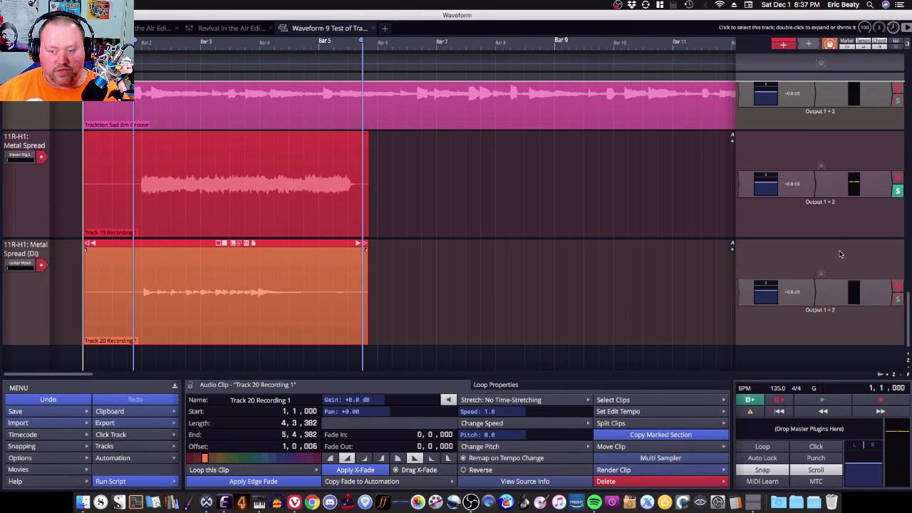
Step: Unsolo the Metal Spread track, solo the Metal Spread (DI) track, and play it back from the start
{"action": "left_click", "coordinate": [896, 191]}
{"action": "left_click", "coordinate": [898, 299]}
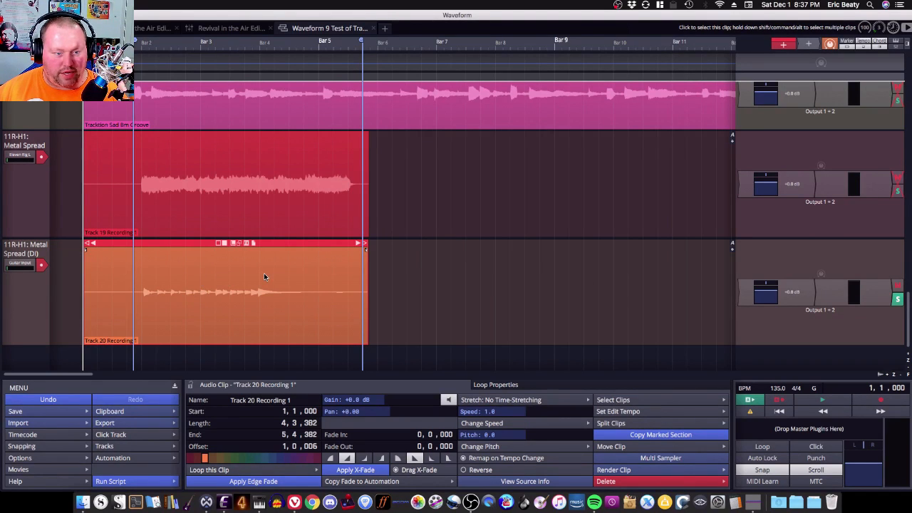
{"action": "key", "text": "space"}
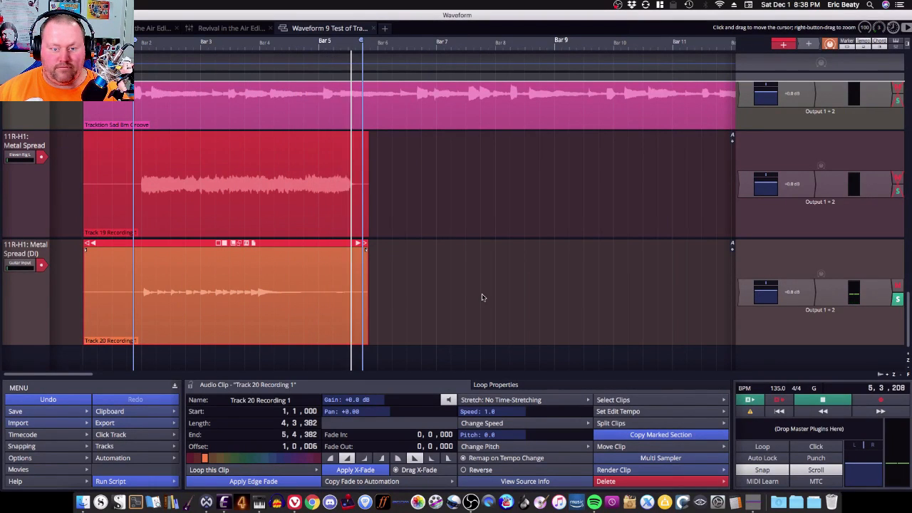
{"action": "key", "text": "space"}
{"action": "key", "text": "Home"}
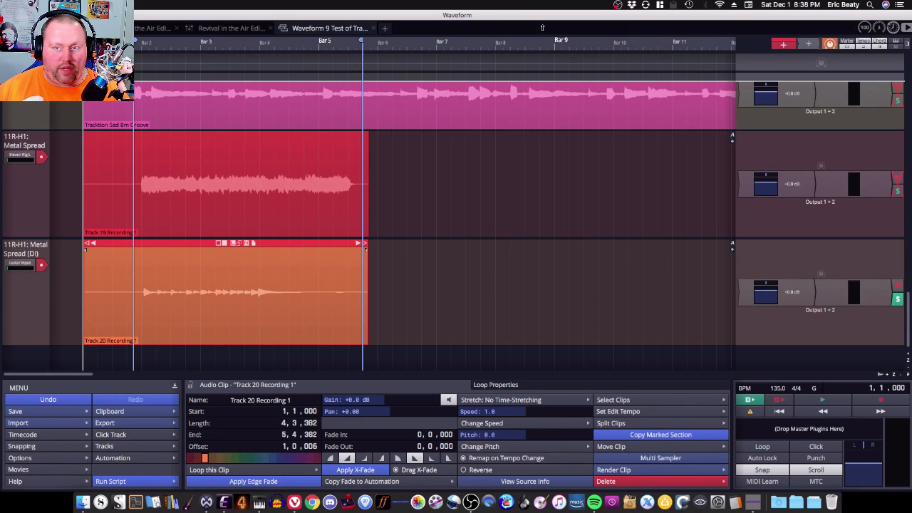
Step: Open the SoundSource menu to check the selected output and input devices
{"action": "left_click", "coordinate": [674, 5]}
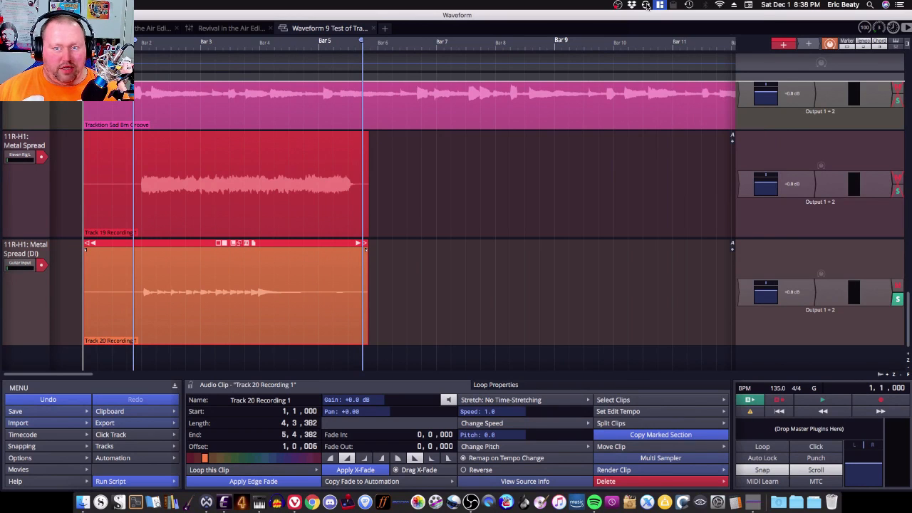
{"action": "left_click", "coordinate": [646, 5]}
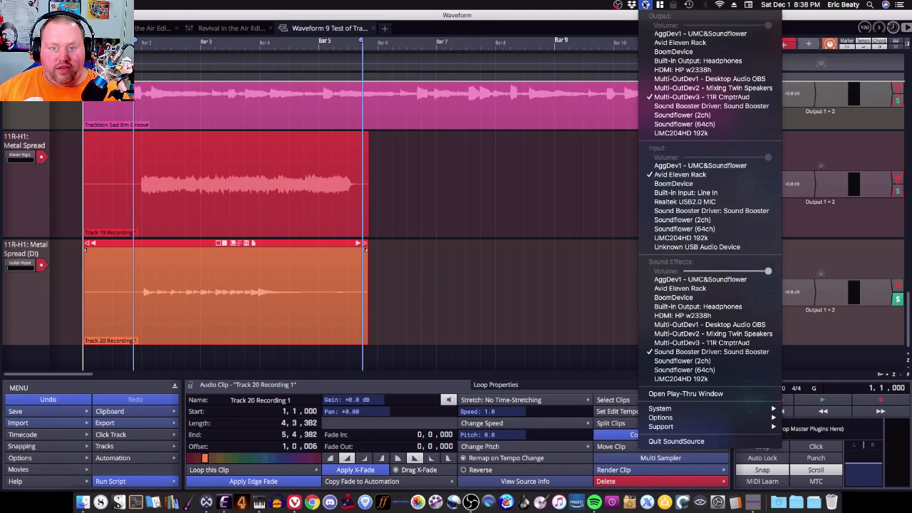
{"action": "left_click", "coordinate": [644, 5]}
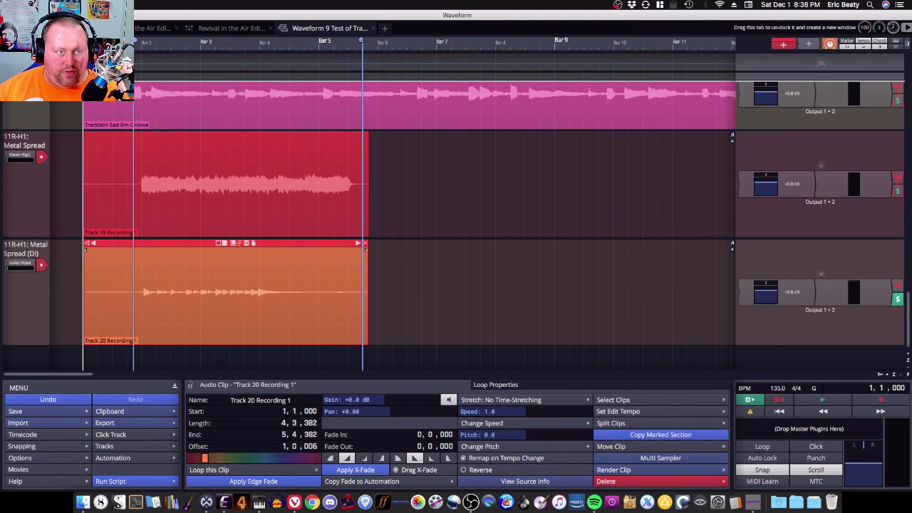
Step: Review the Audio Devices output list and the Multi-OutDev3 - 11R CmptrAud setup in Audio MIDI Setup
{"action": "left_click", "coordinate": [27, 28]}
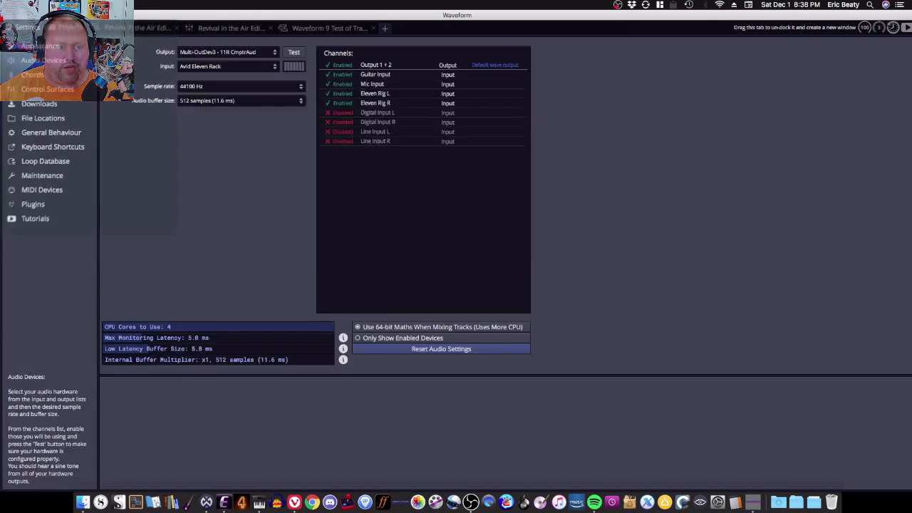
{"action": "left_click", "coordinate": [218, 52]}
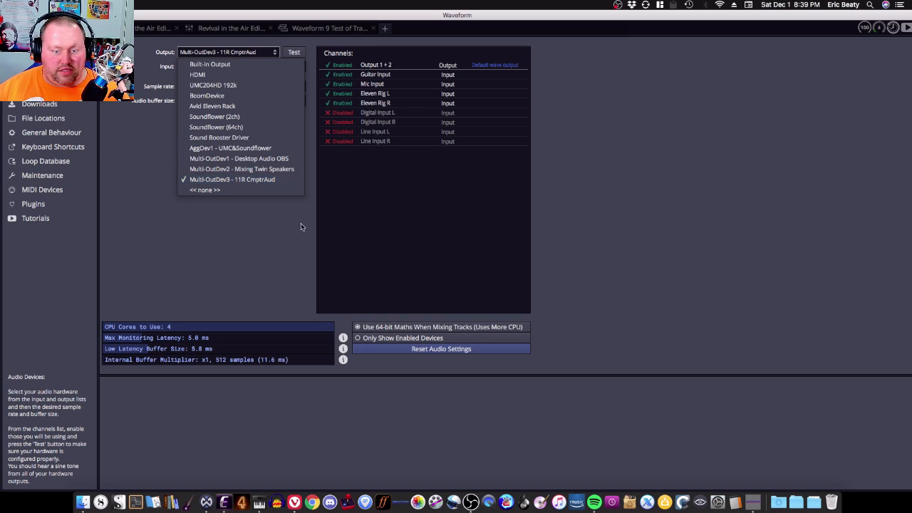
{"action": "left_click", "coordinate": [429, 422]}
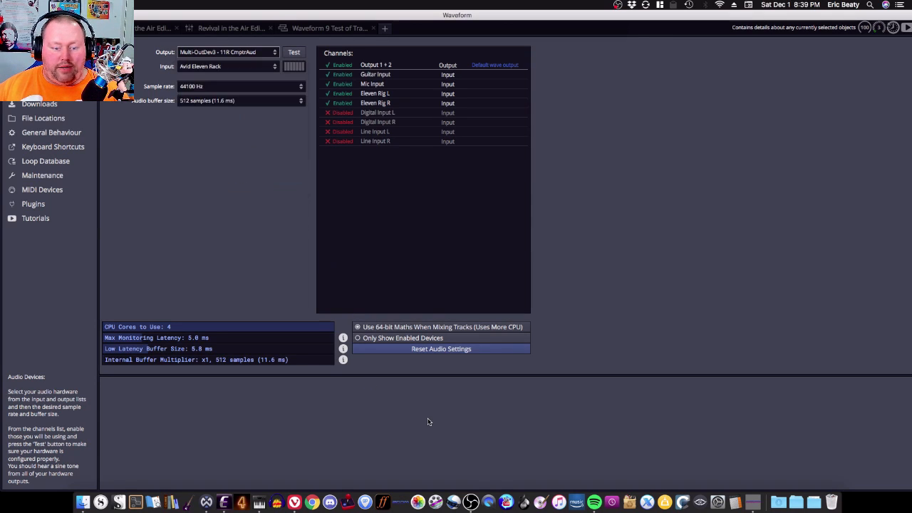
{"action": "left_click", "coordinate": [259, 502]}
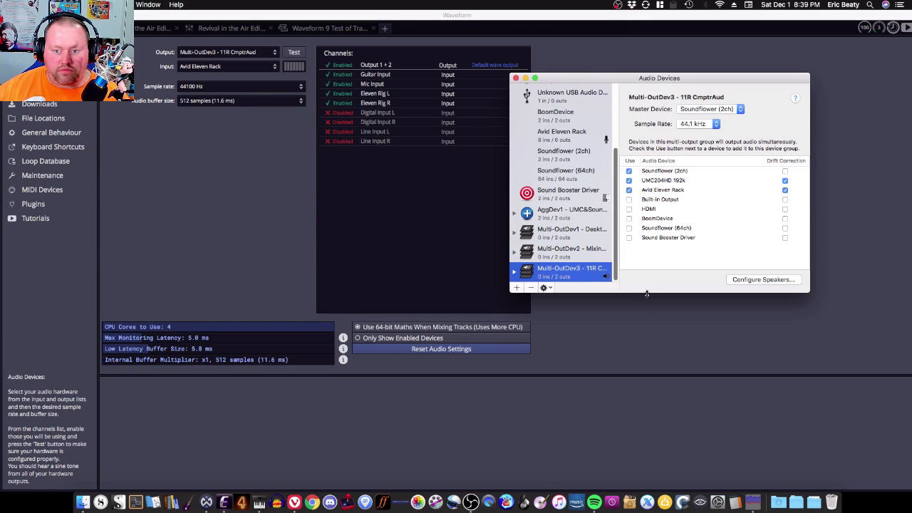
{"action": "left_click", "coordinate": [646, 314]}
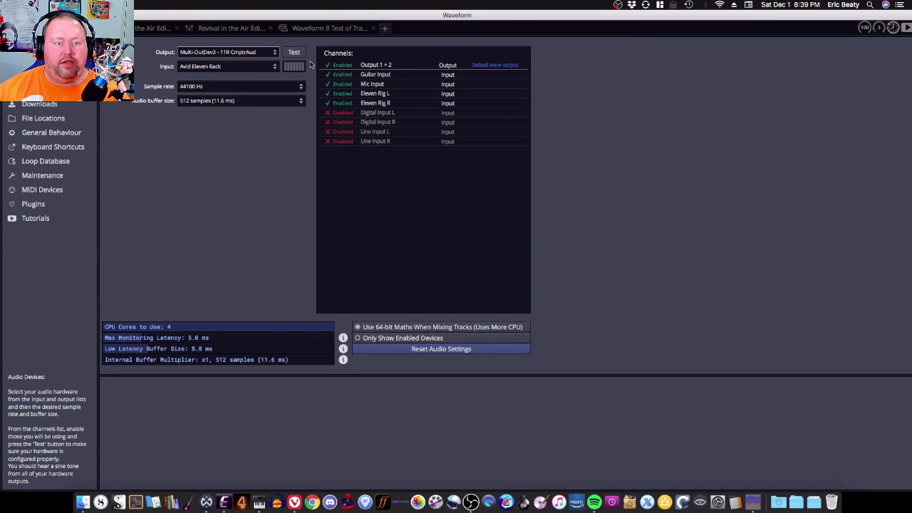
Step: Switch the output device to Avid Eleven Rack and back to Multi-OutDev3 - 11R CmptrAud
{"action": "left_click", "coordinate": [249, 54]}
{"action": "left_click", "coordinate": [244, 105]}
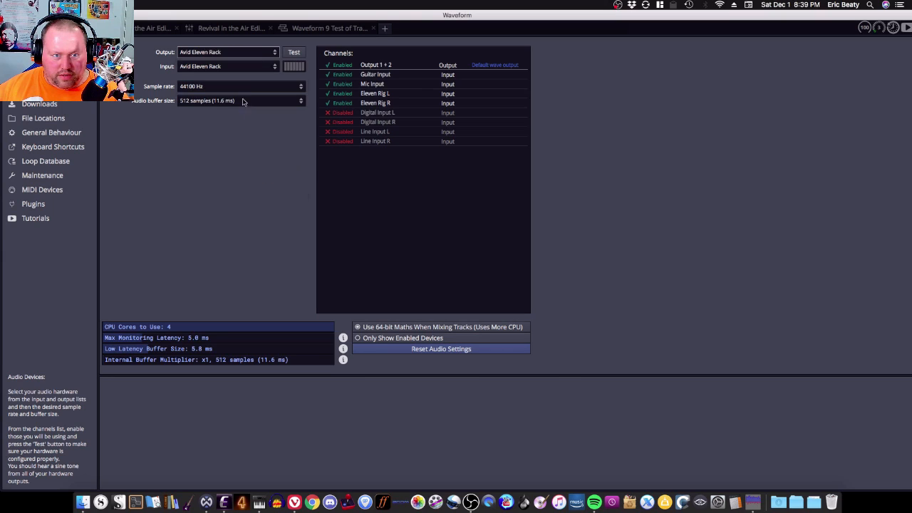
{"action": "left_click", "coordinate": [261, 56]}
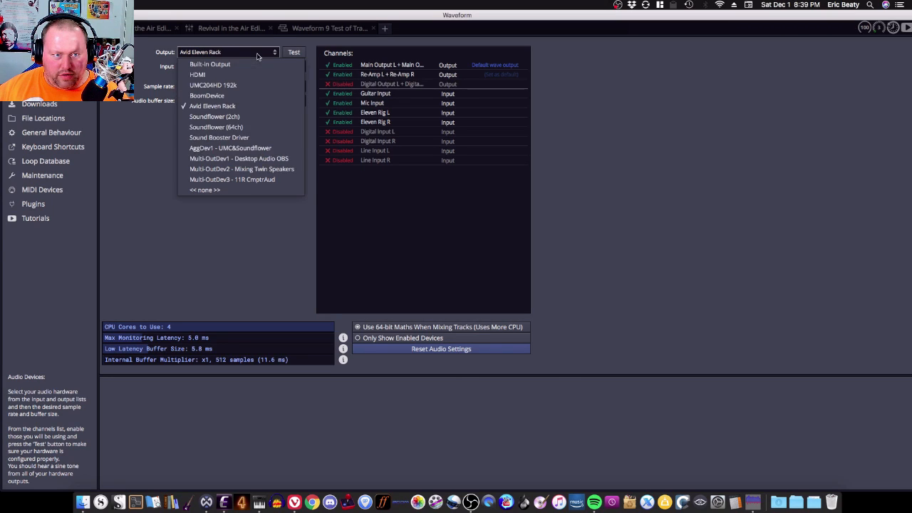
{"action": "left_click", "coordinate": [253, 179]}
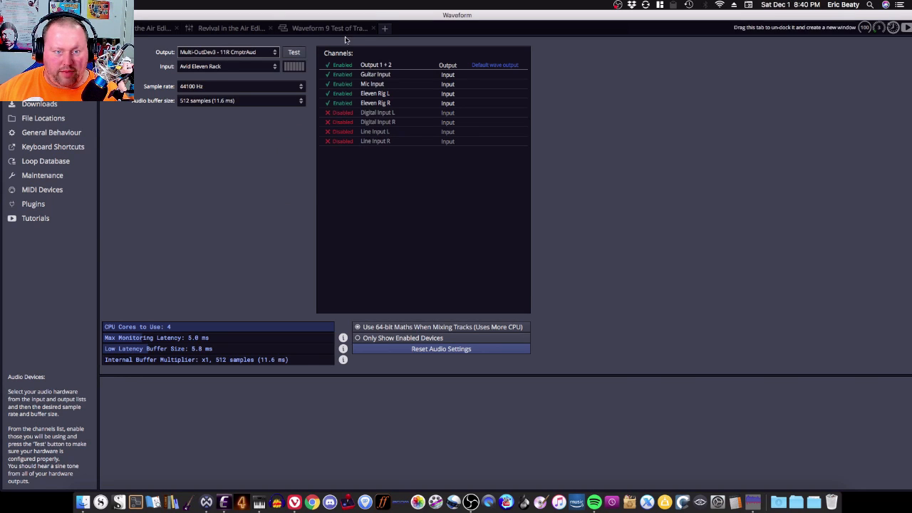
Step: Open the edit and inspect the output destination options of the Metal Spread (DI) track
{"action": "left_click", "coordinate": [324, 28]}
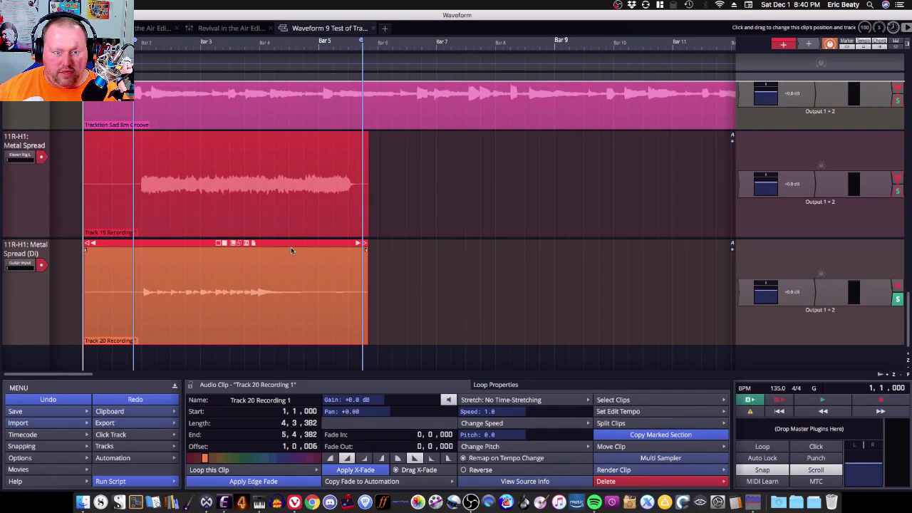
{"action": "left_click", "coordinate": [39, 304]}
{"action": "left_click", "coordinate": [574, 411]}
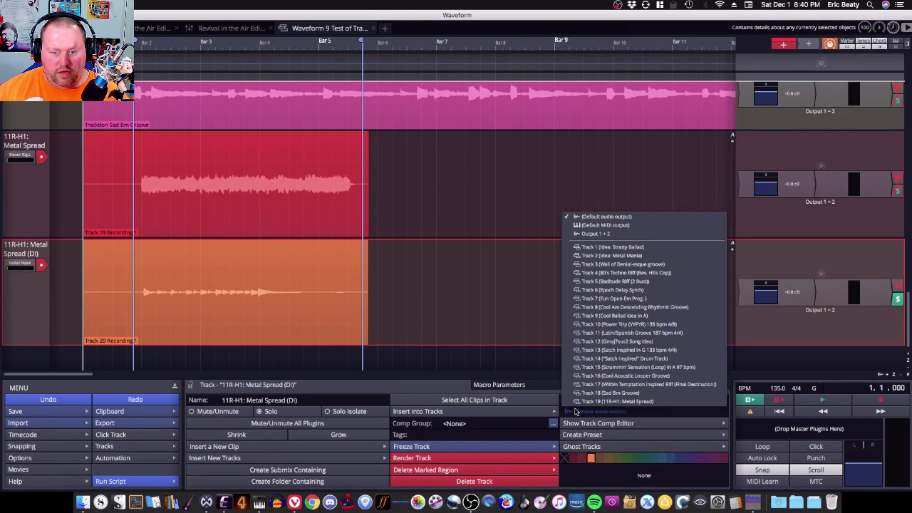
{"action": "left_click", "coordinate": [31, 307]}
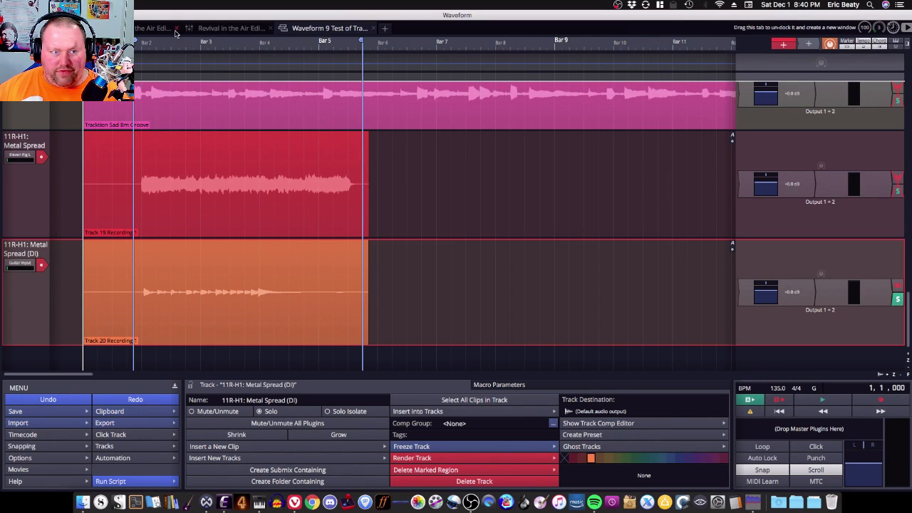
Step: Review the output device list in audio settings and the add-device options in Audio MIDI Setup
{"action": "left_click", "coordinate": [69, 28]}
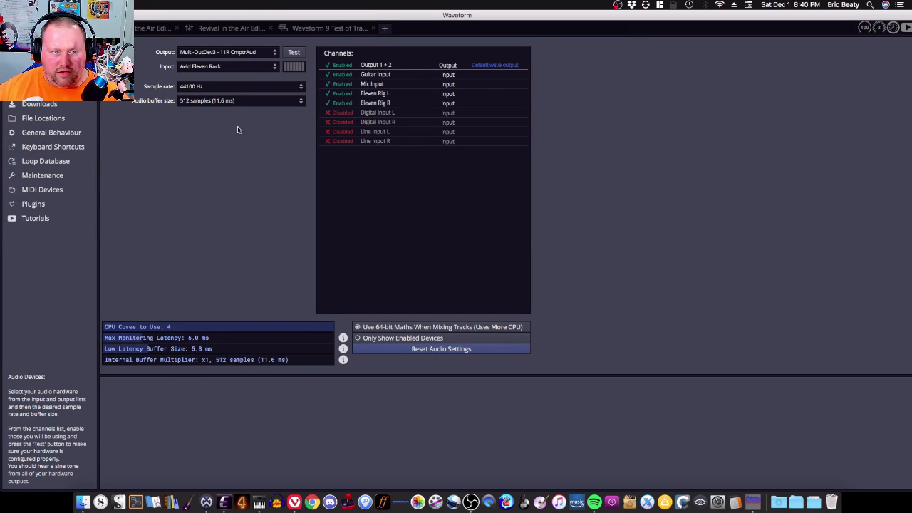
{"action": "left_click", "coordinate": [232, 56]}
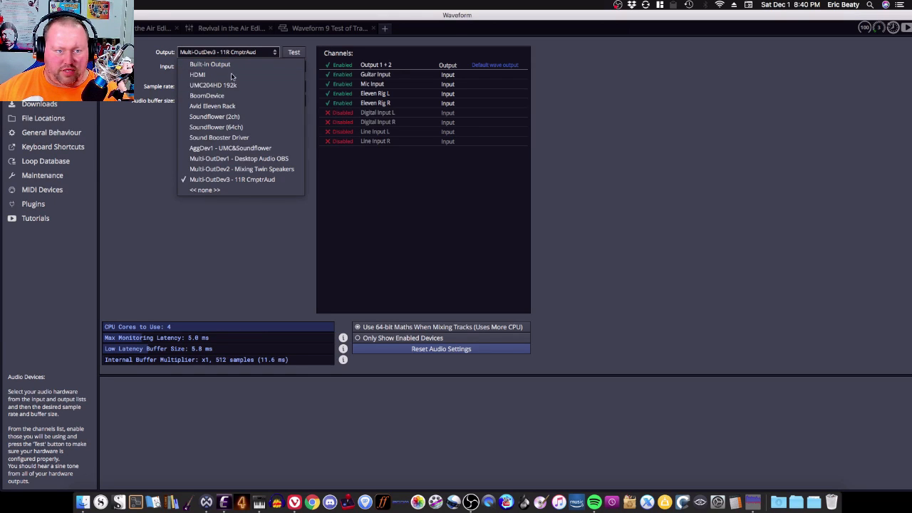
{"action": "left_click", "coordinate": [237, 225]}
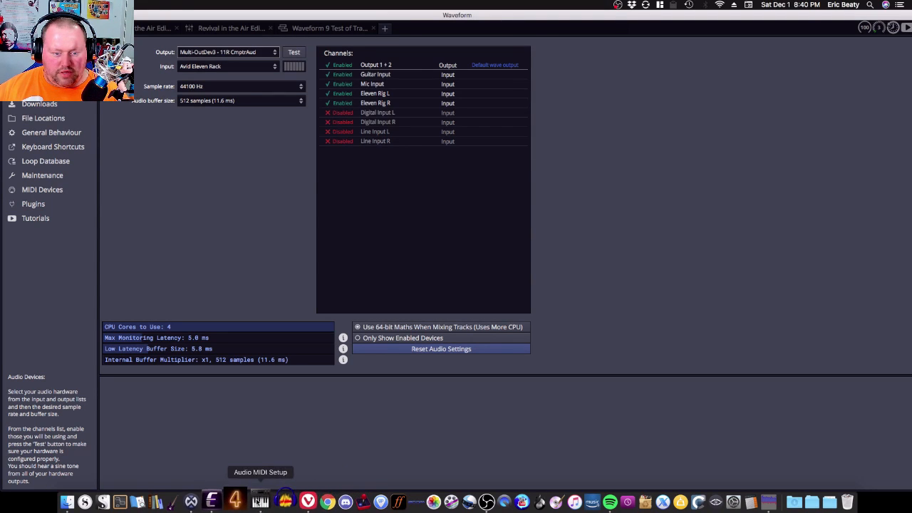
{"action": "left_click", "coordinate": [260, 502]}
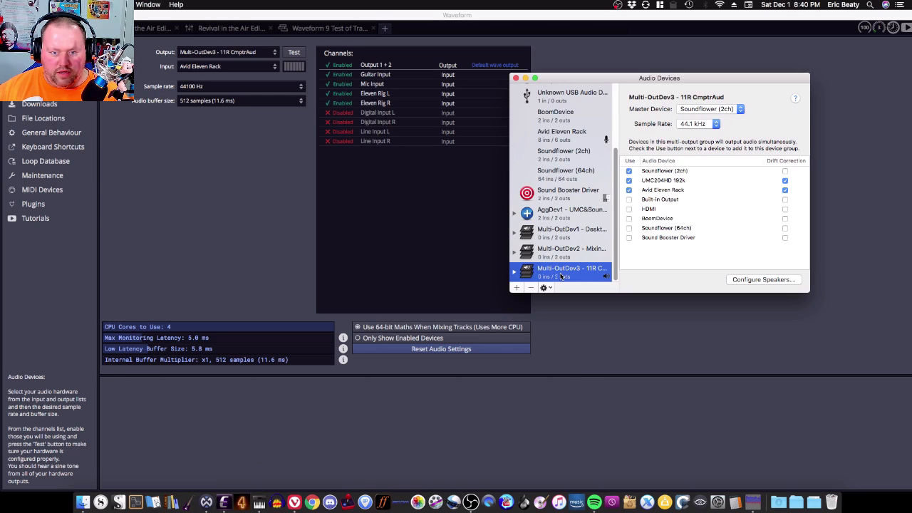
{"action": "left_click", "coordinate": [517, 288]}
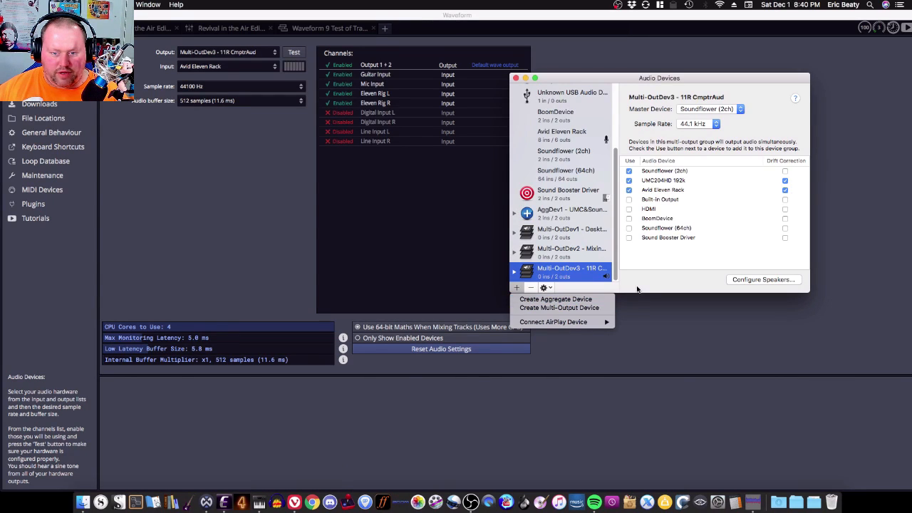
{"action": "left_click", "coordinate": [614, 290]}
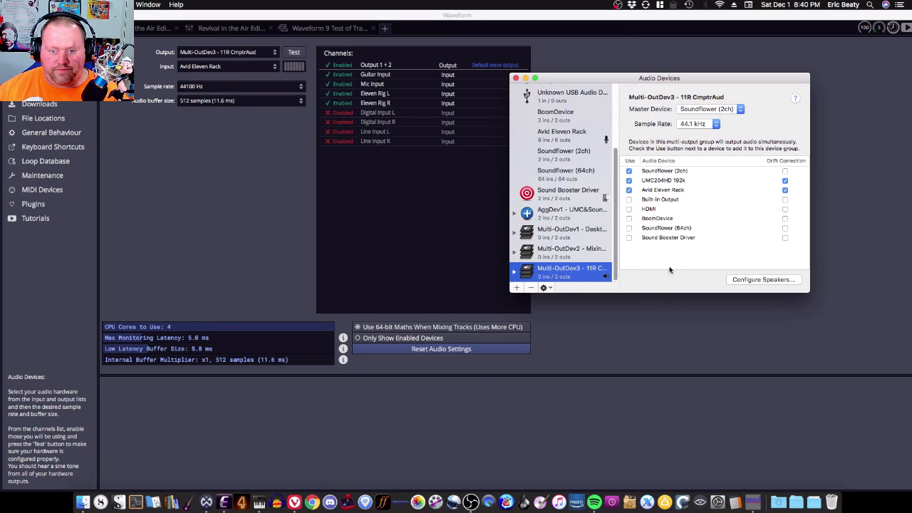
{"action": "left_click", "coordinate": [655, 340]}
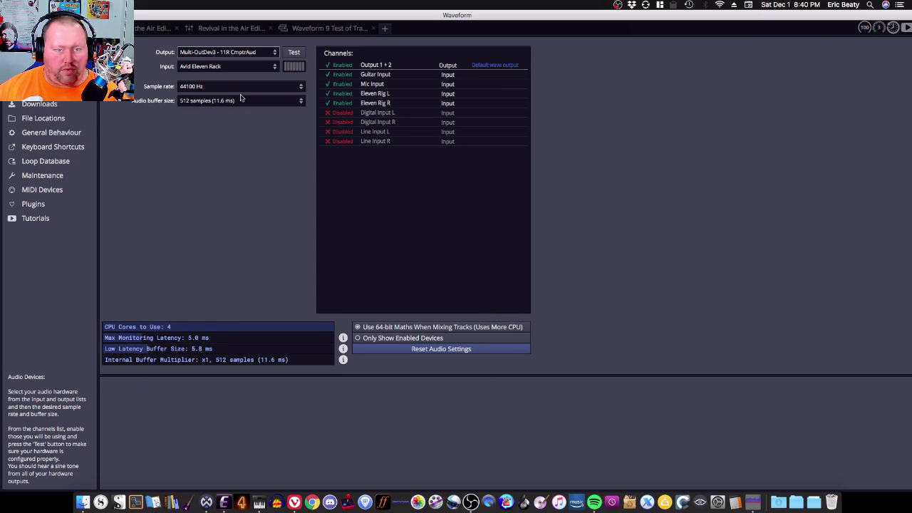
Step: Set the audio output device to Avid Eleven Rack and return to the edit
{"action": "left_click", "coordinate": [232, 54]}
{"action": "left_click", "coordinate": [232, 106]}
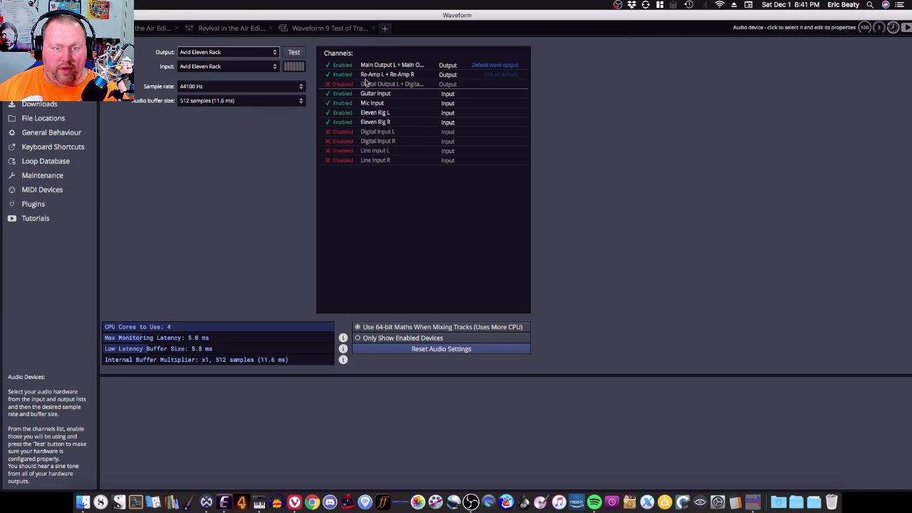
{"action": "left_click", "coordinate": [308, 28]}
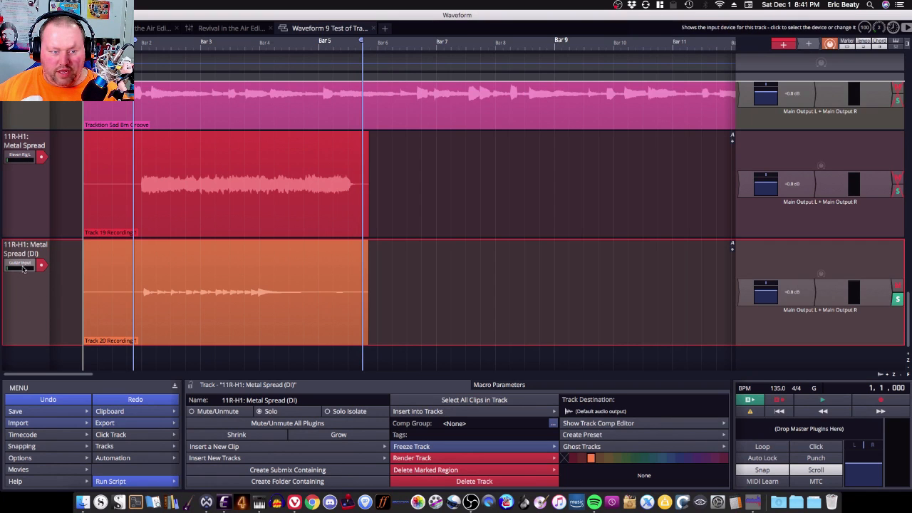
Step: Check the Metal Spread track's input assignment and the audio device channels
{"action": "left_click", "coordinate": [23, 157]}
{"action": "left_click", "coordinate": [23, 156]}
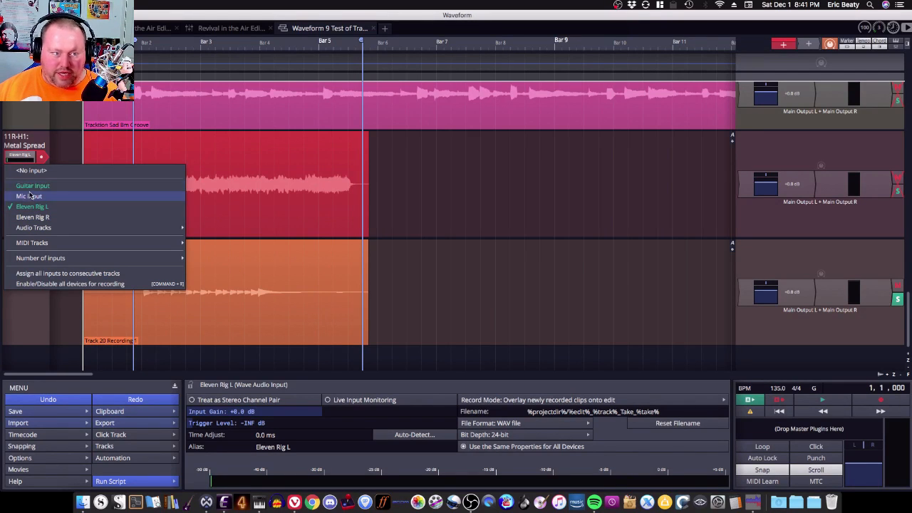
{"action": "left_click", "coordinate": [39, 314]}
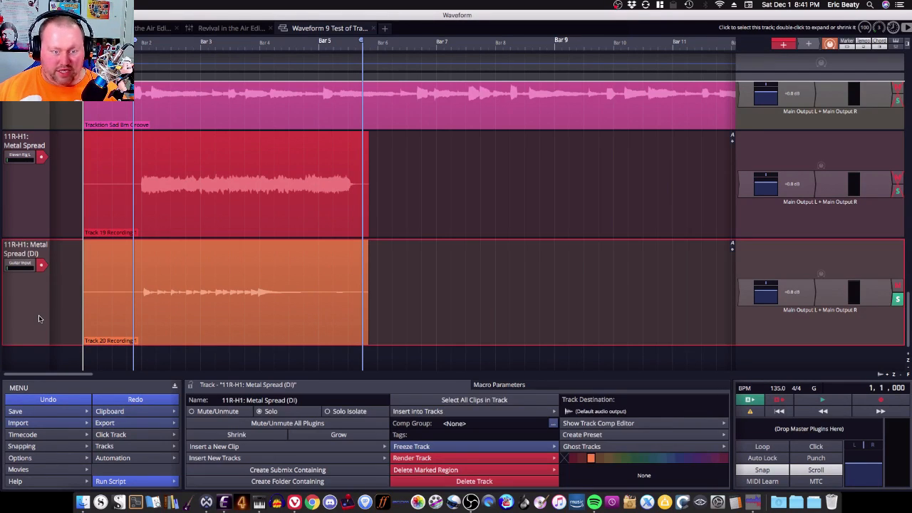
{"action": "left_click", "coordinate": [20, 156]}
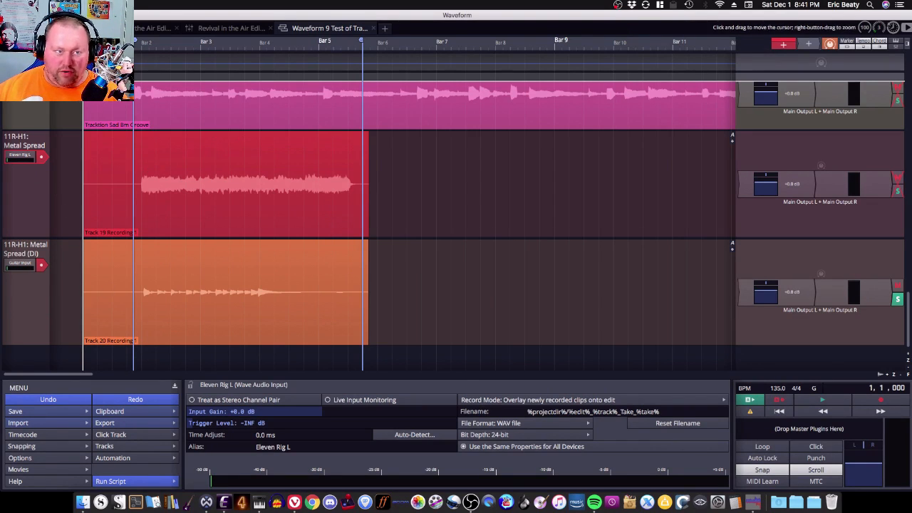
{"action": "left_click", "coordinate": [65, 29]}
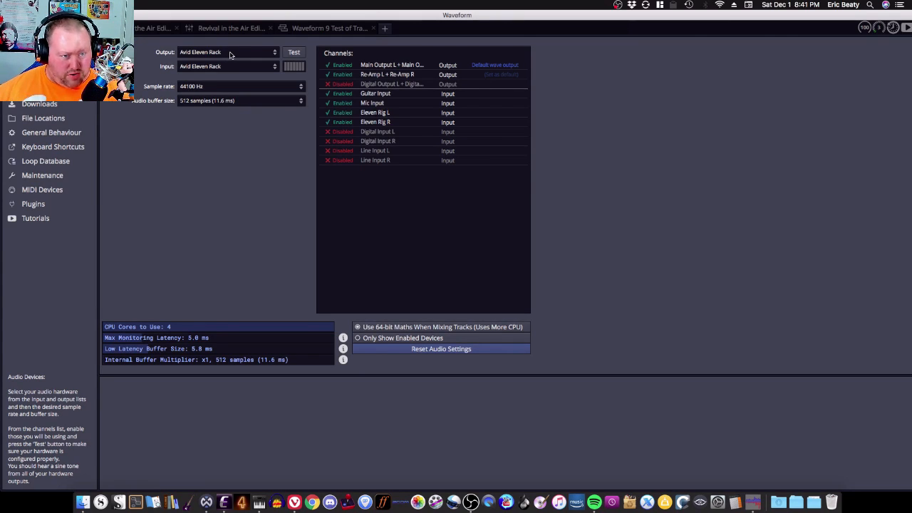
{"action": "left_click", "coordinate": [343, 28]}
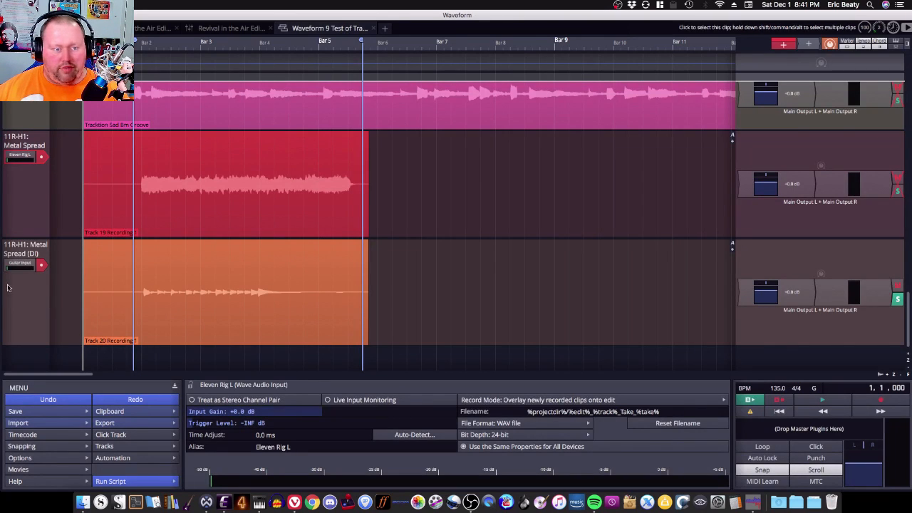
Step: Route the Metal Spread (DI) track's output to Re-Amp L + Re-Amp R
{"action": "left_click", "coordinate": [34, 287]}
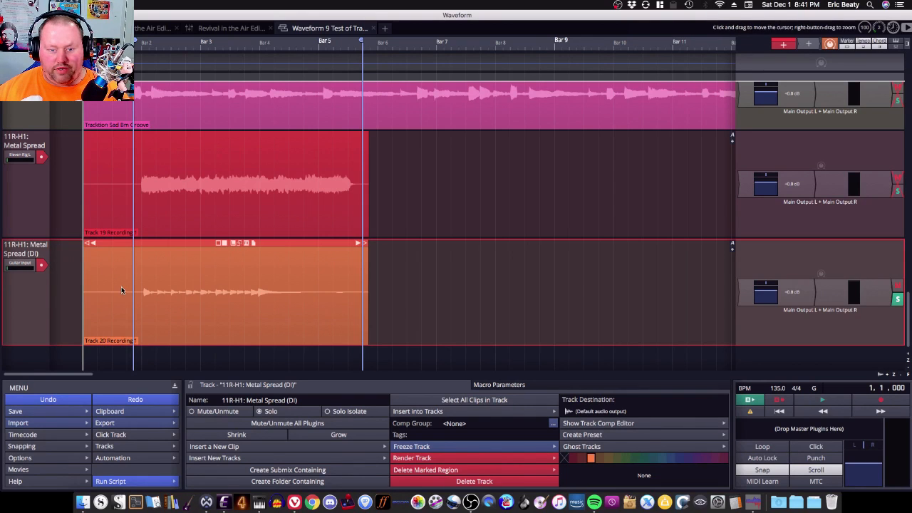
{"action": "left_click", "coordinate": [588, 412]}
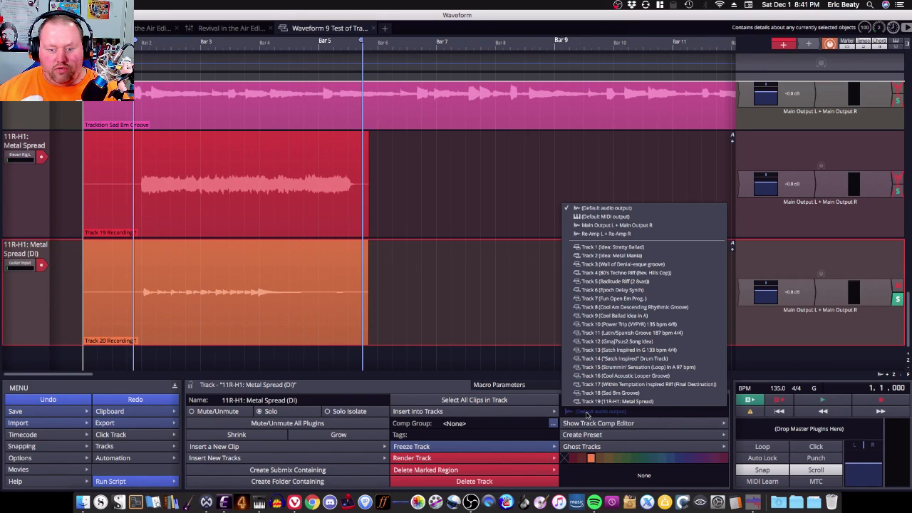
{"action": "left_click", "coordinate": [589, 234]}
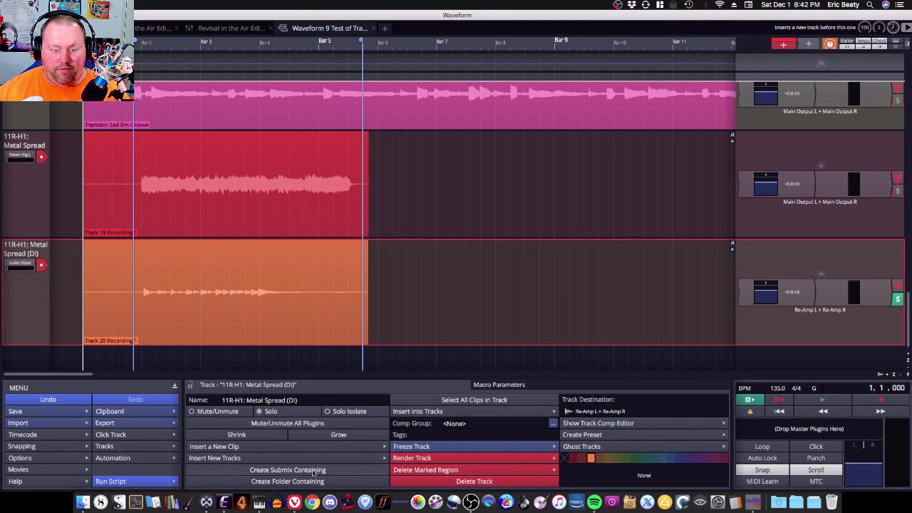
Step: Bring up the Eleven Rack Editor and review its input source setting
{"action": "left_click", "coordinate": [224, 502]}
{"action": "left_click", "coordinate": [82, 53]}
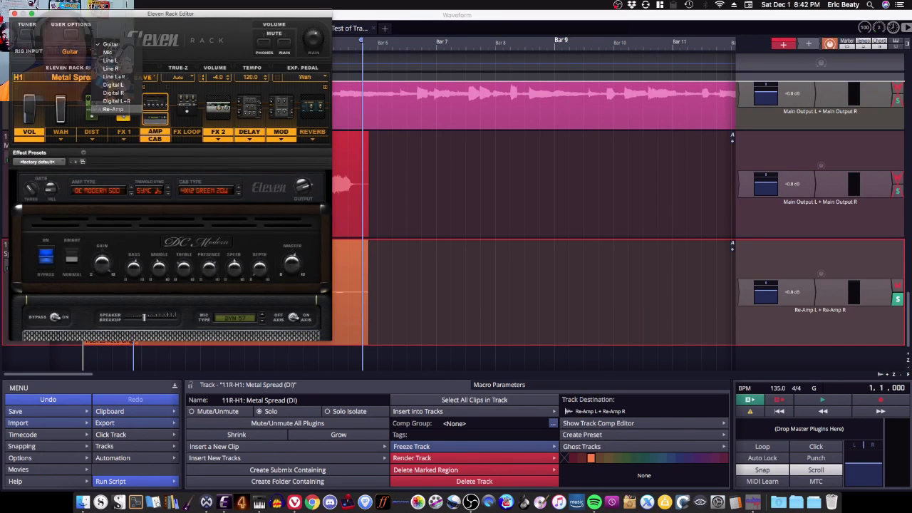
{"action": "left_click", "coordinate": [199, 16]}
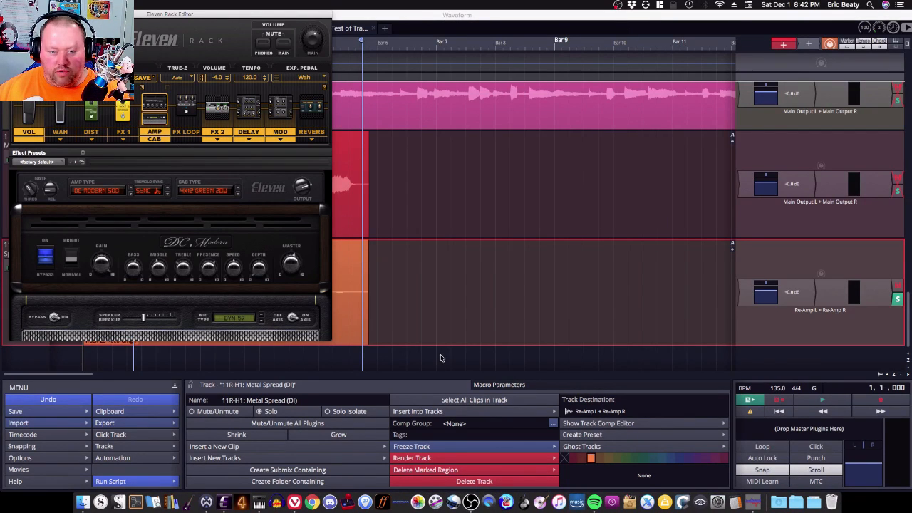
Step: Review the OBS window and the Waveform audio device settings, returning to the edit
{"action": "left_click", "coordinate": [472, 501]}
{"action": "key", "text": "Up"}
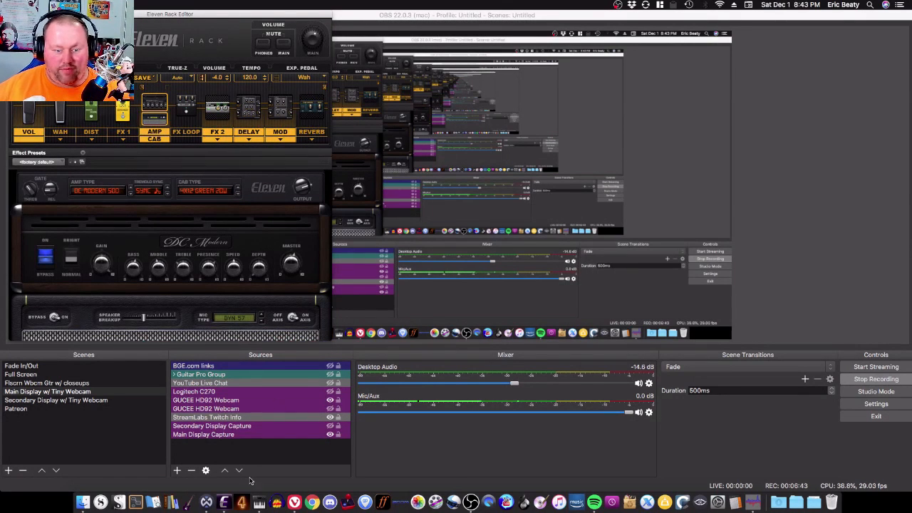
{"action": "left_click", "coordinate": [206, 500]}
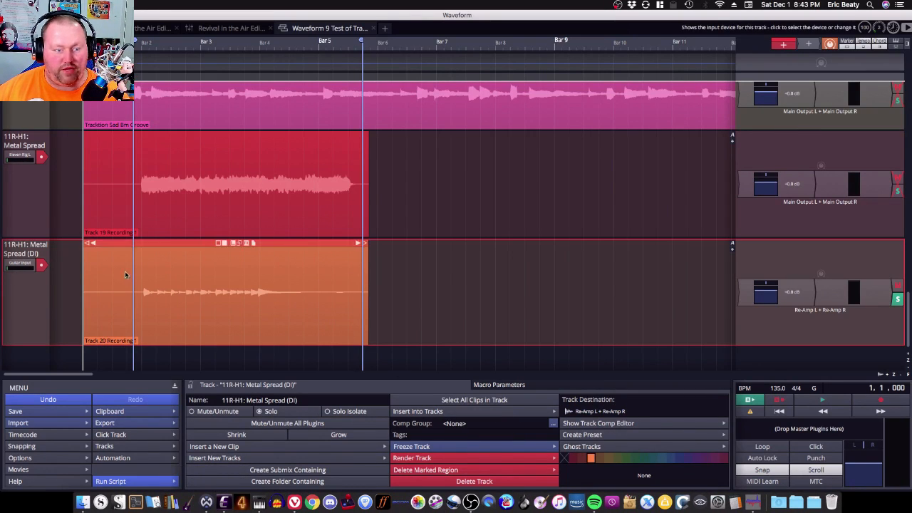
{"action": "left_click", "coordinate": [64, 28]}
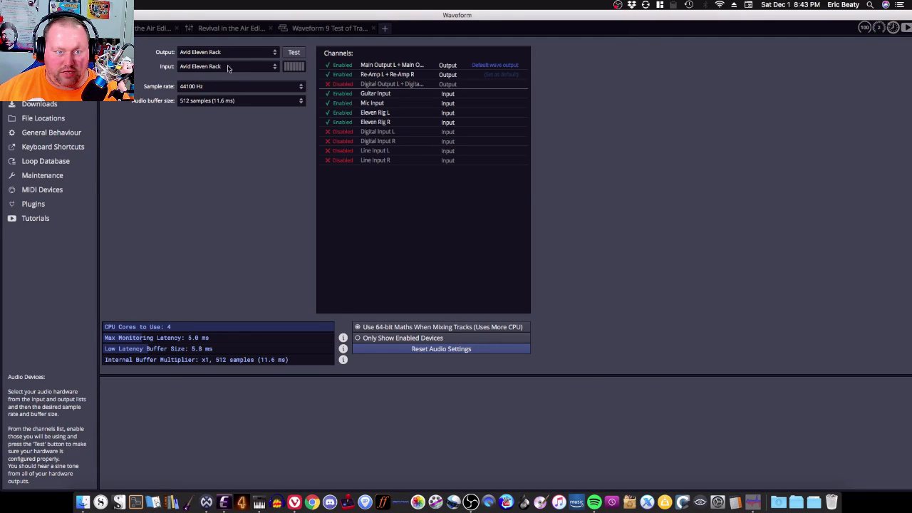
{"action": "left_click", "coordinate": [335, 28]}
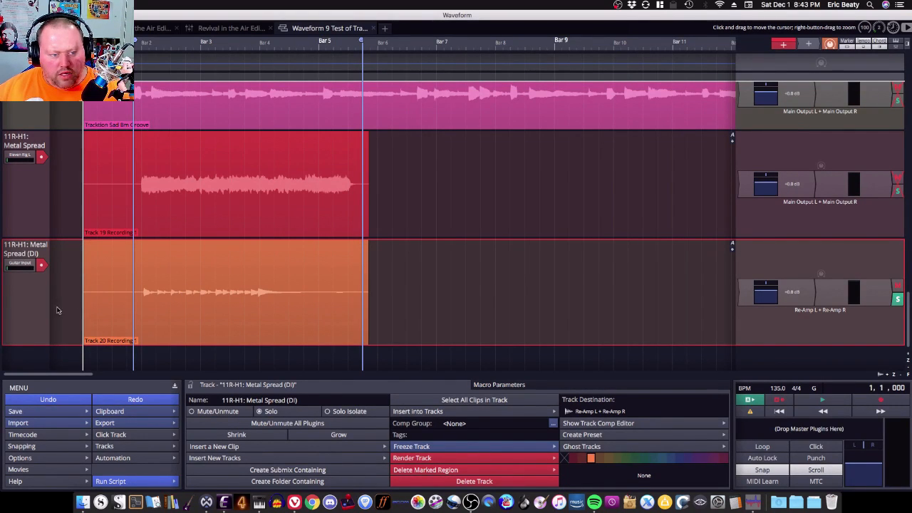
Step: Insert a new track below the Metal Spread (DI) track and enlarge its height
{"action": "left_click", "coordinate": [98, 288]}
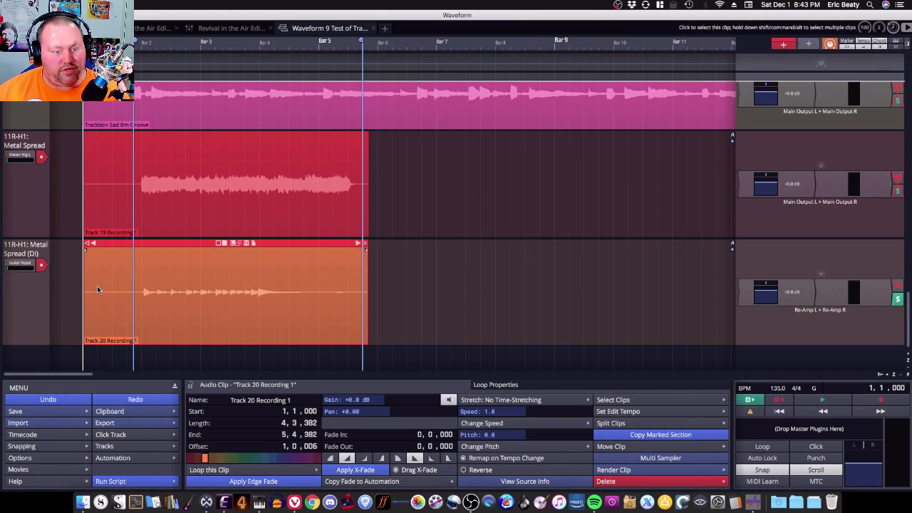
{"action": "left_click", "coordinate": [31, 286]}
{"action": "key", "text": "super+t"}
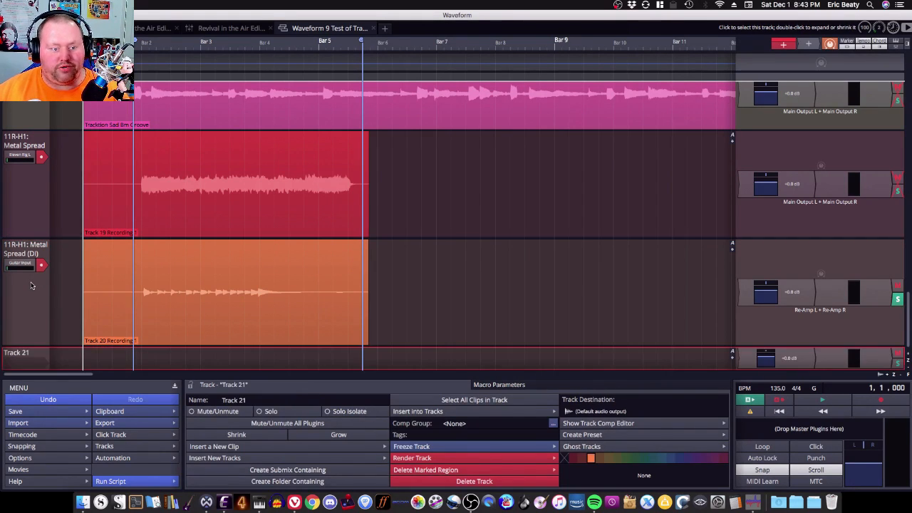
{"action": "scroll", "coordinate": [54, 314], "scroll_direction": "down", "scroll_amount": 1}
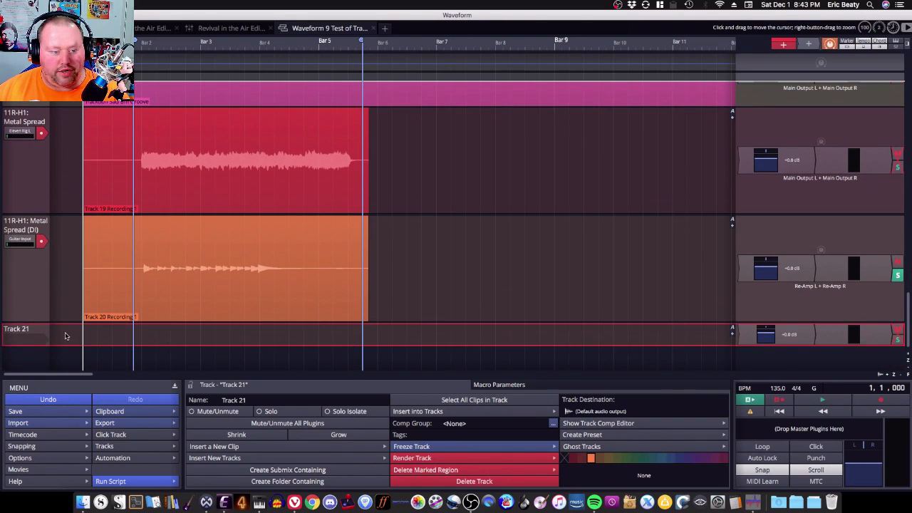
{"action": "left_click_drag", "start_coordinate": [66, 349], "coordinate": [65, 374]}
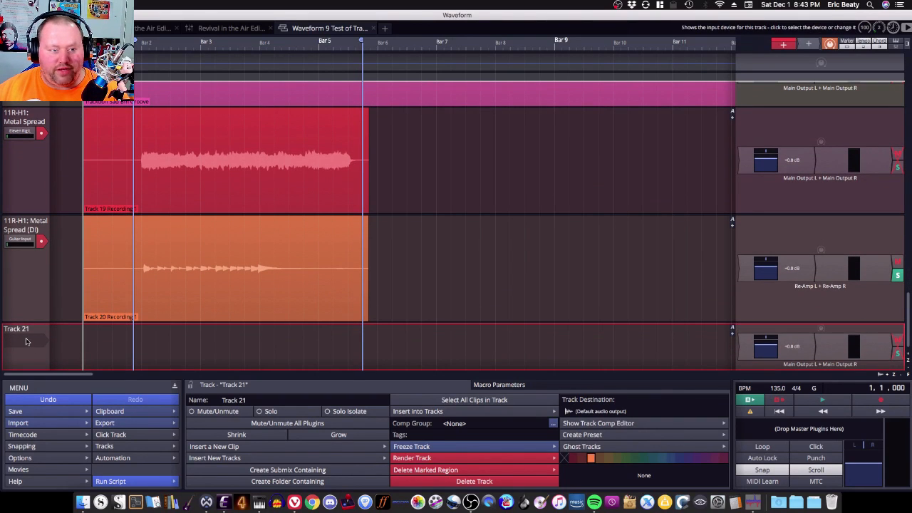
Step: Move the Eleven Rig L input from the Metal Spread track to Track 21
{"action": "left_click", "coordinate": [20, 132]}
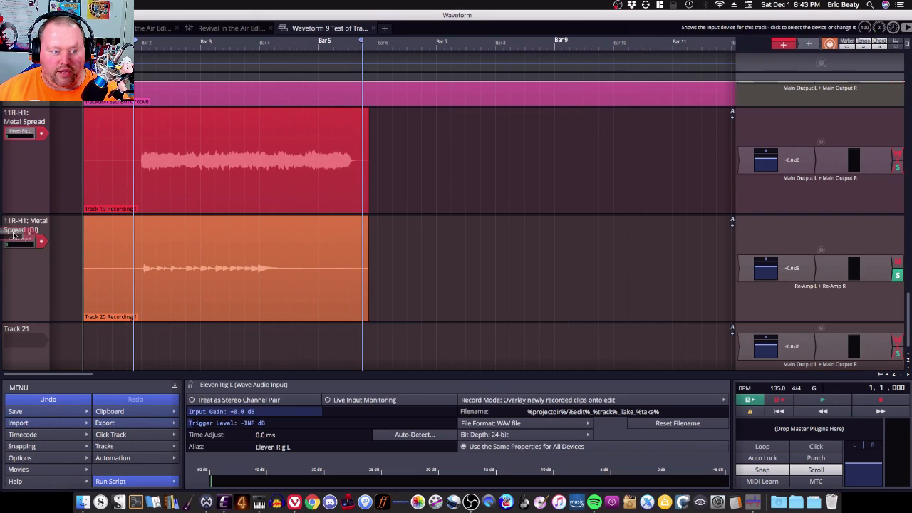
{"action": "left_click_drag", "start_coordinate": [14, 329], "coordinate": [16, 332]}
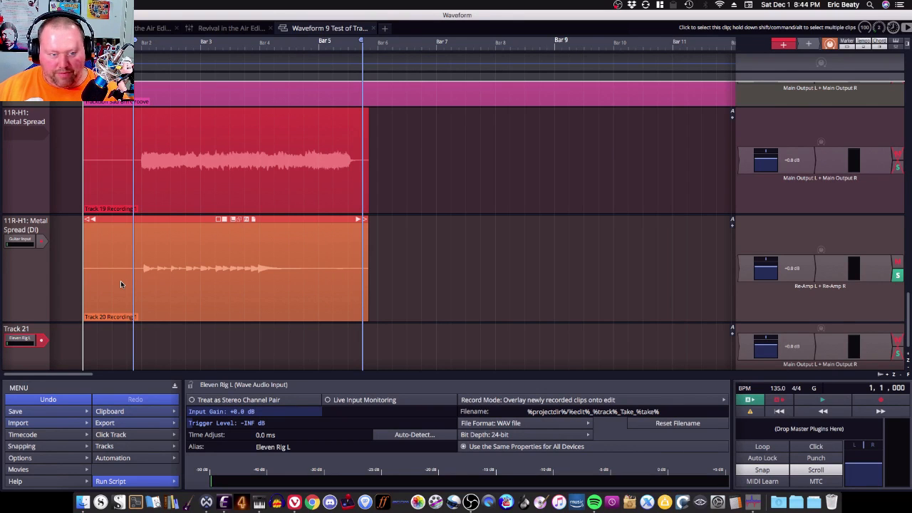
Step: Play the recorded takes from the start while switching between Waveform and OBS
{"action": "left_click", "coordinate": [471, 501]}
{"action": "key", "text": "super+Tab"}
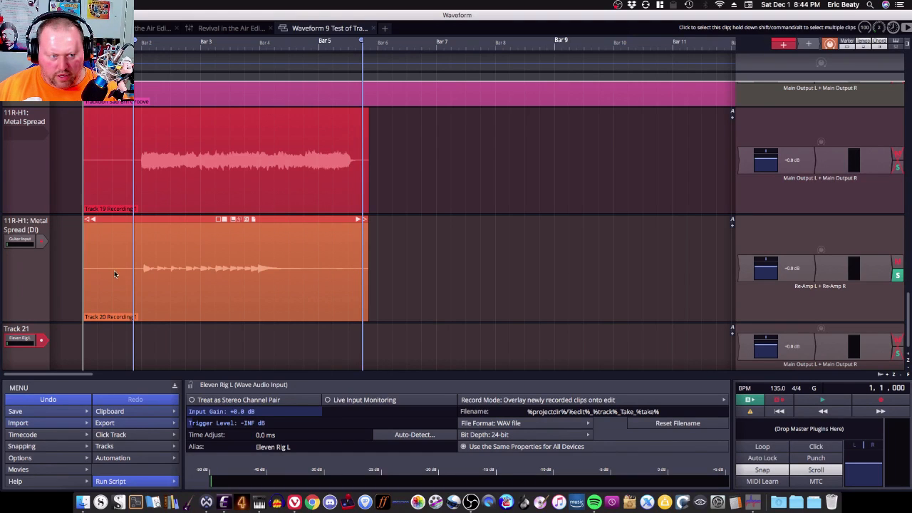
{"action": "key", "text": "space"}
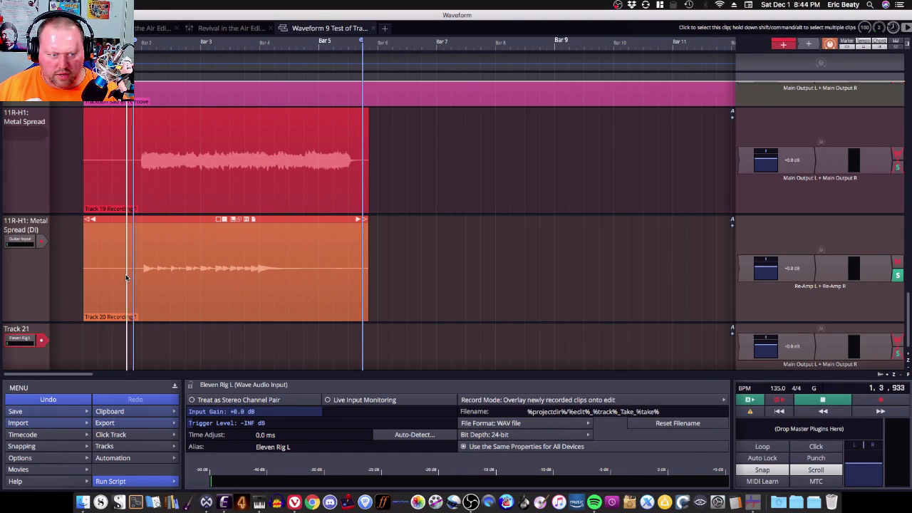
{"action": "key", "text": "super+Tab"}
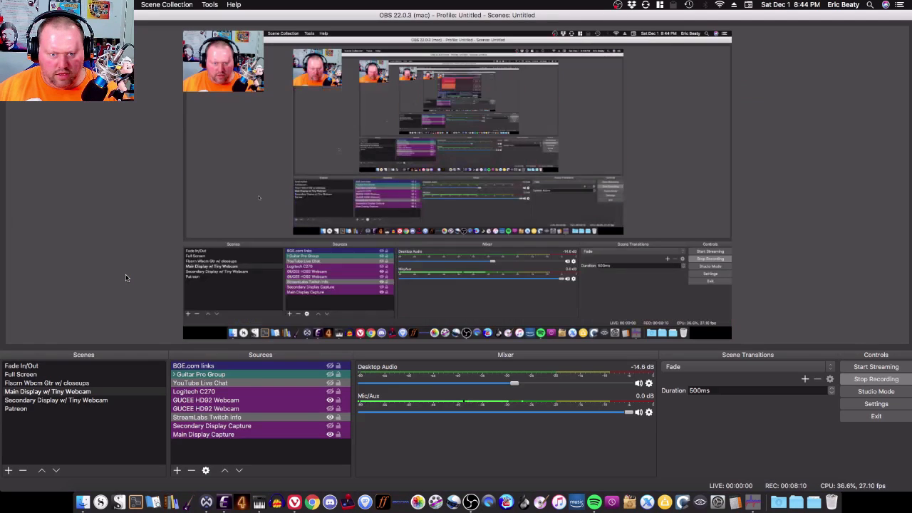
{"action": "key", "text": "super+Tab"}
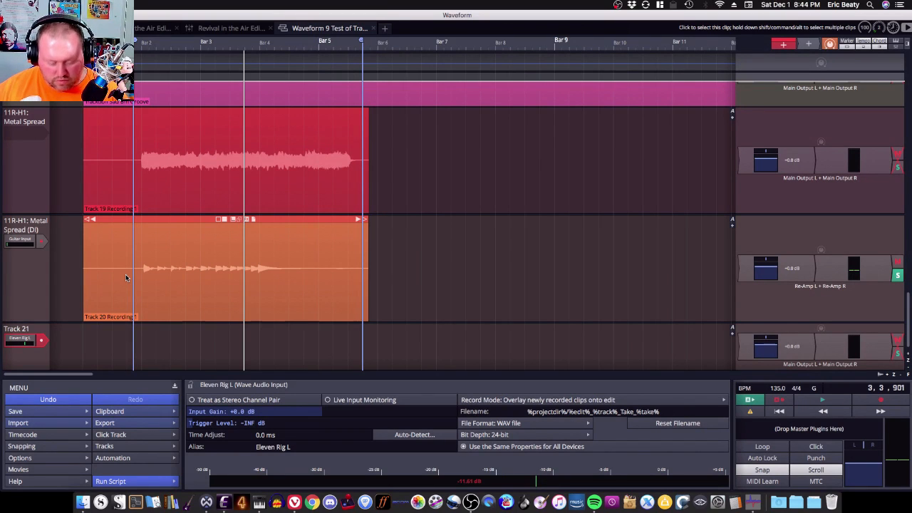
{"action": "key", "text": "Home"}
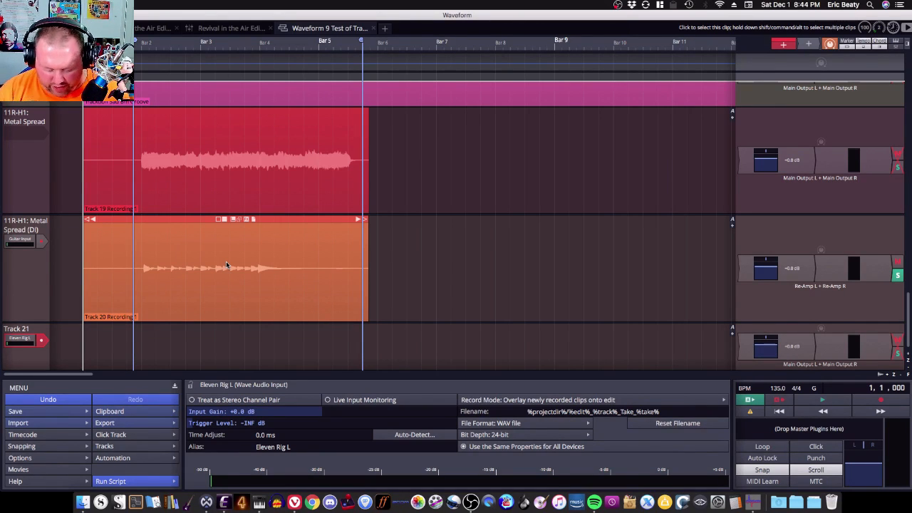
Step: Enlarge and reposition the Eleven Rack close-up webcam source in the lower-right corner of the OBS scene
{"action": "key", "text": "super+Tab"}
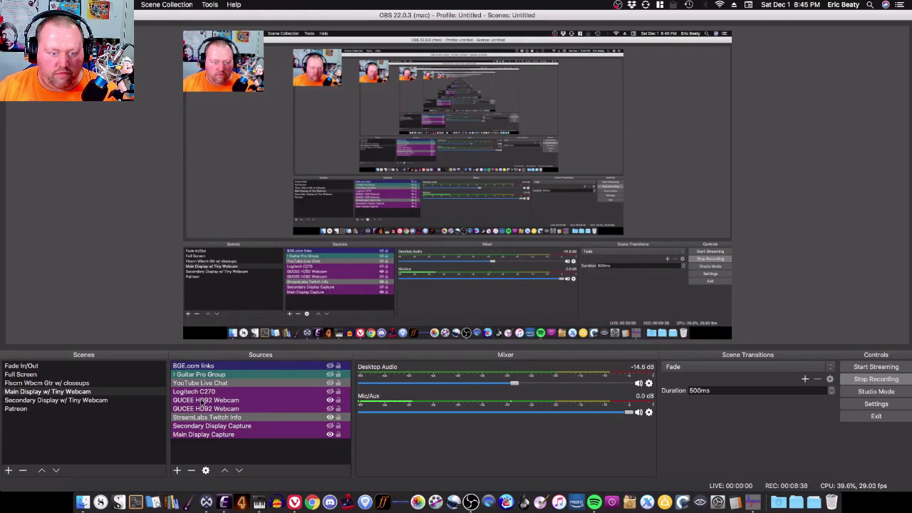
{"action": "left_click", "coordinate": [330, 391]}
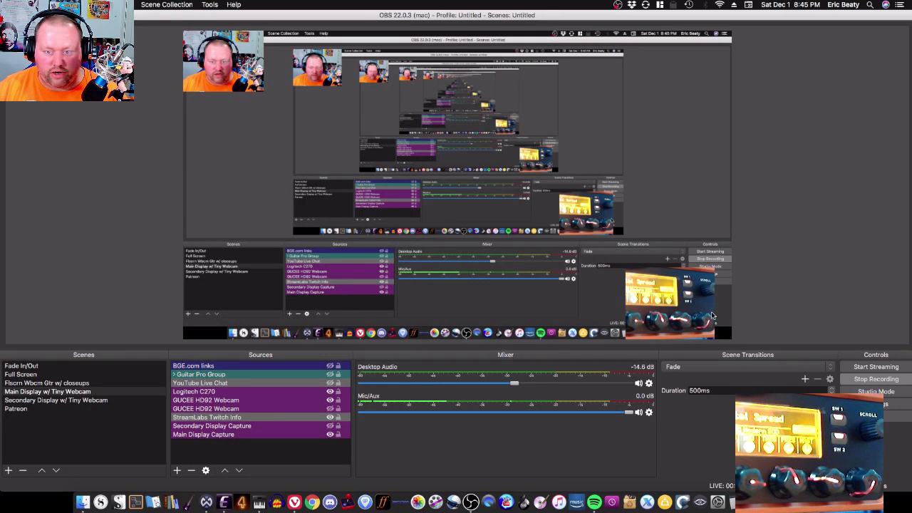
{"action": "left_click", "coordinate": [715, 308]}
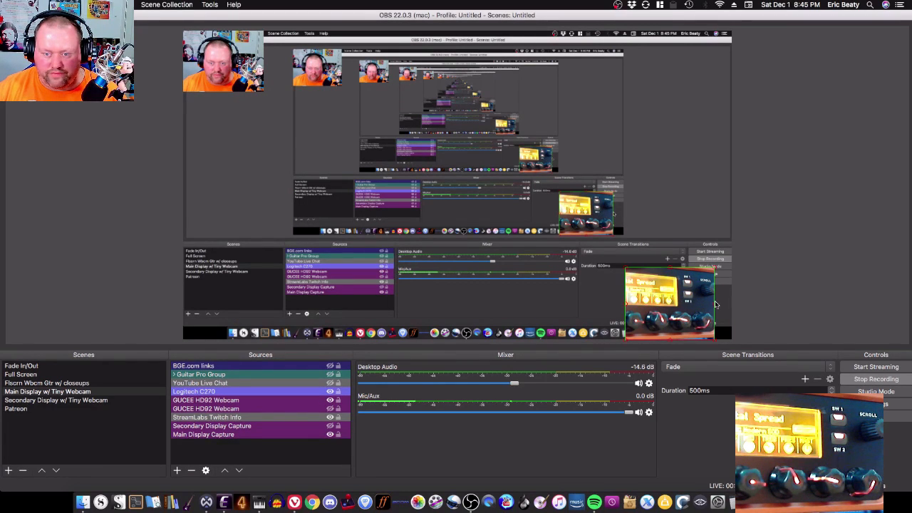
{"action": "right_click", "coordinate": [716, 303]}
{"action": "left_click_drag", "start_coordinate": [715, 302], "coordinate": [734, 308]}
{"action": "left_click_drag", "start_coordinate": [626, 304], "coordinate": [528, 309]}
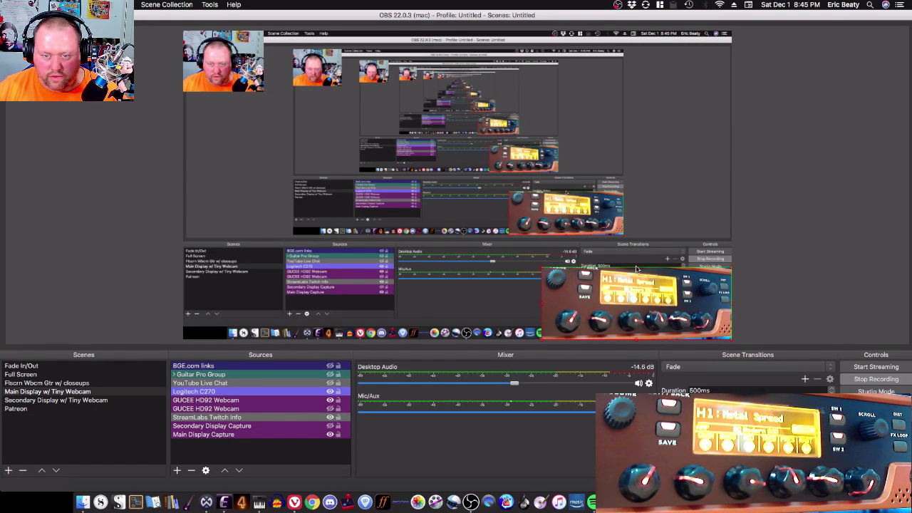
{"action": "left_click_drag", "start_coordinate": [636, 269], "coordinate": [636, 258]}
{"action": "left_click", "coordinate": [795, 279]}
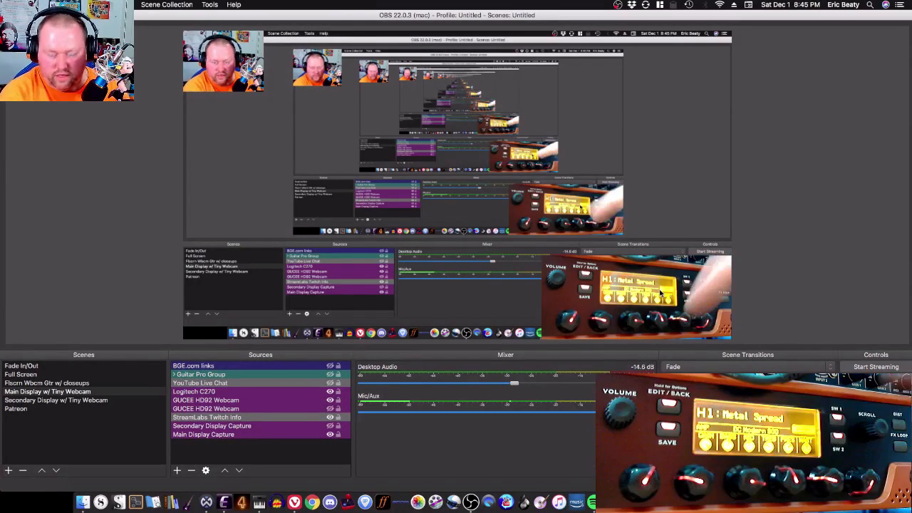
Step: Record a new take on Track 21 from the Eleven Rig L input
{"action": "key", "text": "super+Tab"}
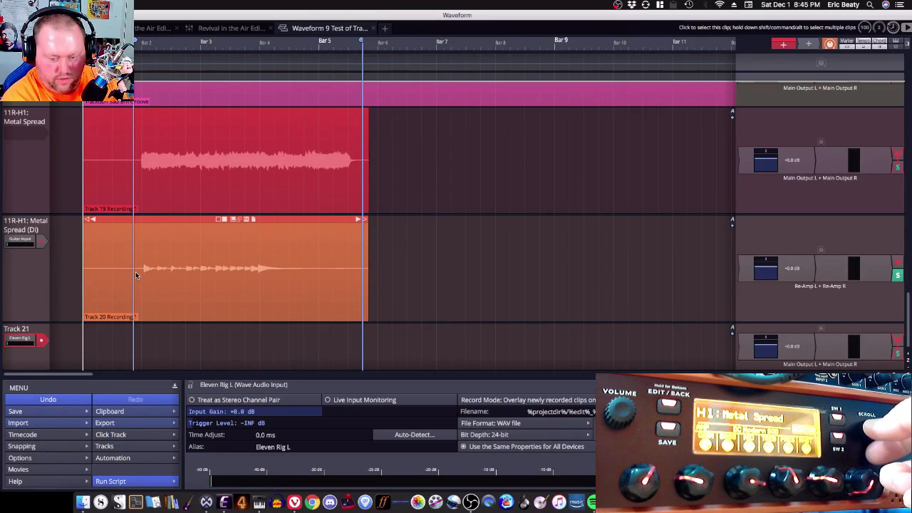
{"action": "key", "text": "r"}
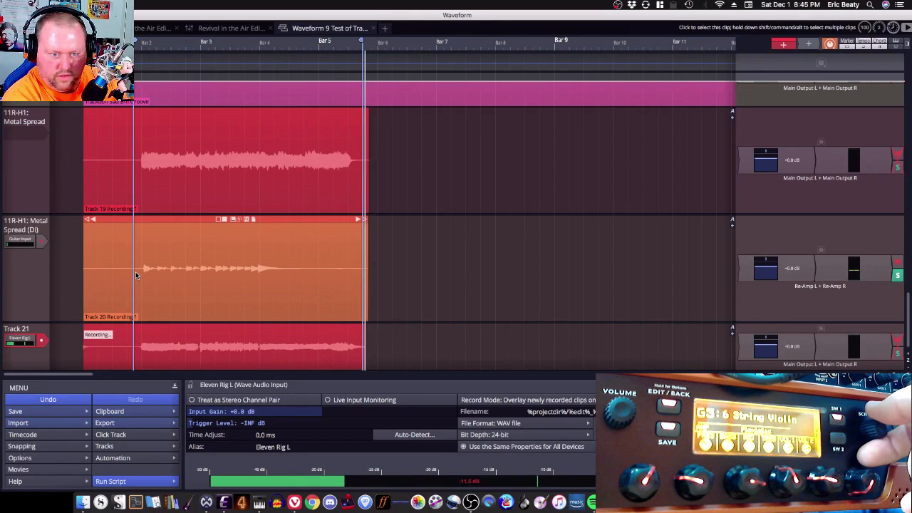
{"action": "key", "text": "space"}
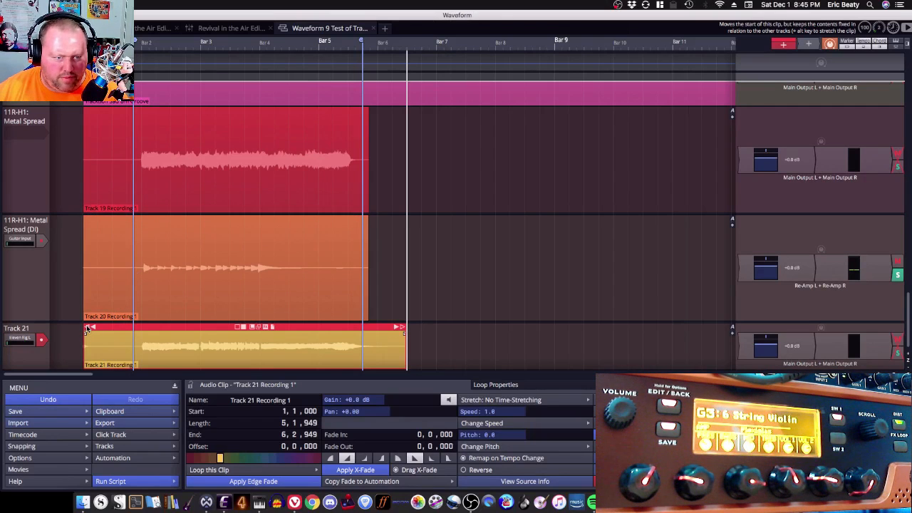
Step: Trim the start of the Track 21 recording slightly and solo Track 21 for playback from the start
{"action": "left_click_drag", "start_coordinate": [87, 329], "coordinate": [94, 329]}
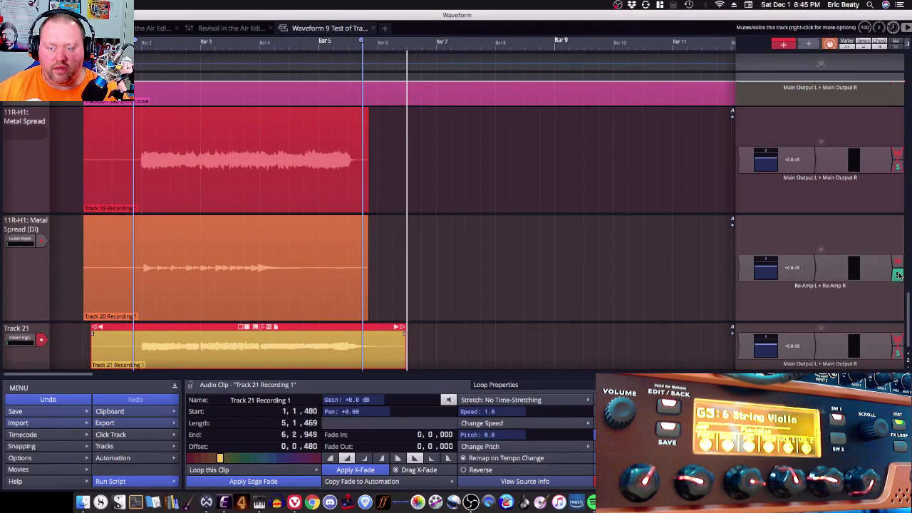
{"action": "left_click", "coordinate": [897, 353]}
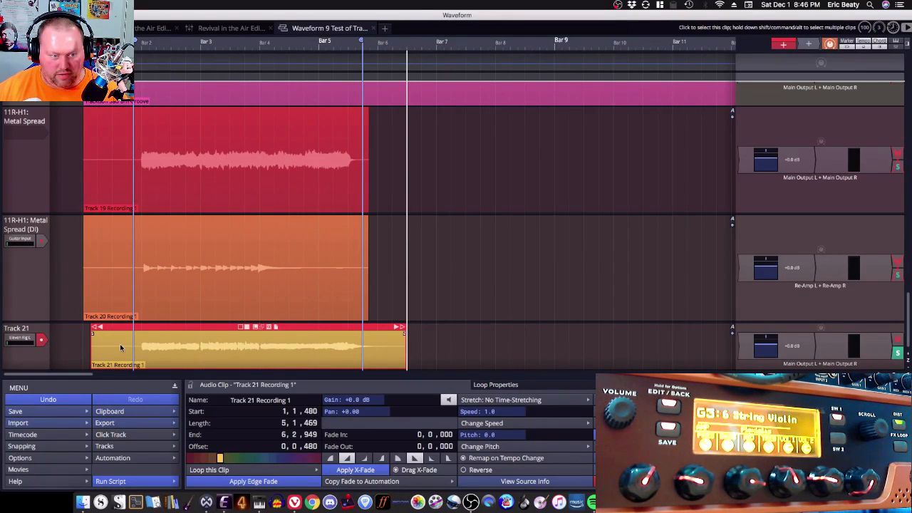
{"action": "key", "text": "Home"}
{"action": "key", "text": "space"}
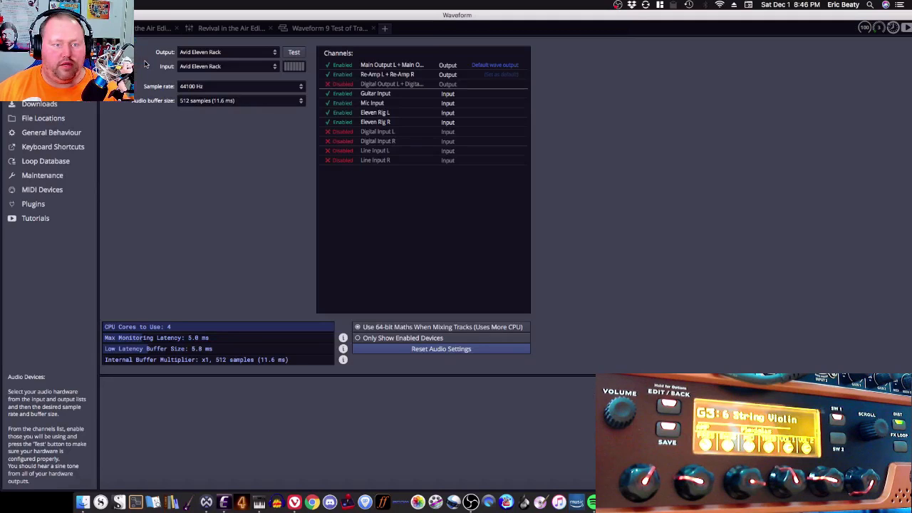
Step: Switch the audio output device to Multi-OutDev3 - 11R CmptrAud
{"action": "left_click", "coordinate": [204, 54]}
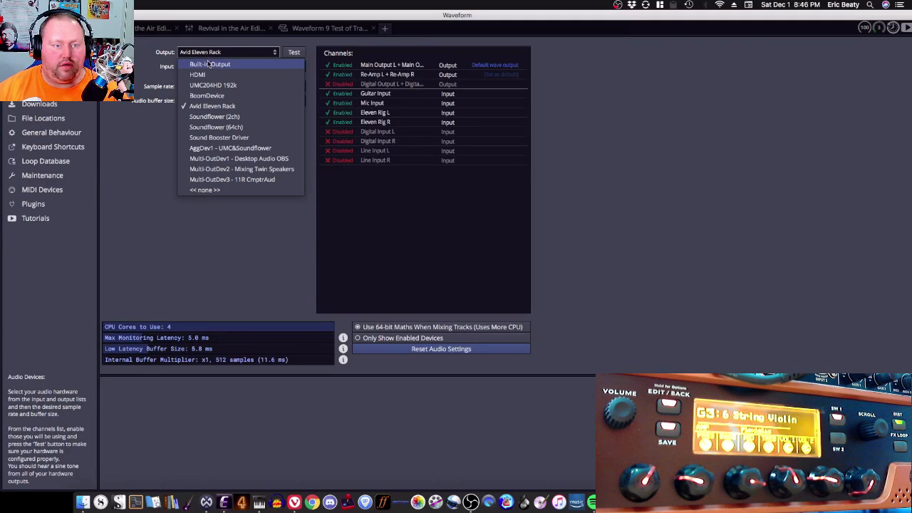
{"action": "left_click", "coordinate": [230, 180]}
{"action": "left_click", "coordinate": [325, 29]}
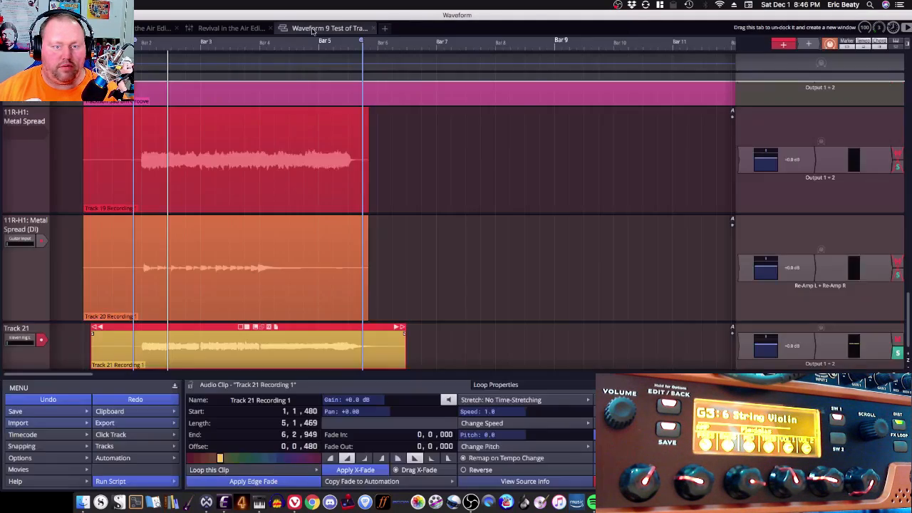
Step: Route the Metal Spread (DI) track's output to the default audio output
{"action": "left_click", "coordinate": [563, 332]}
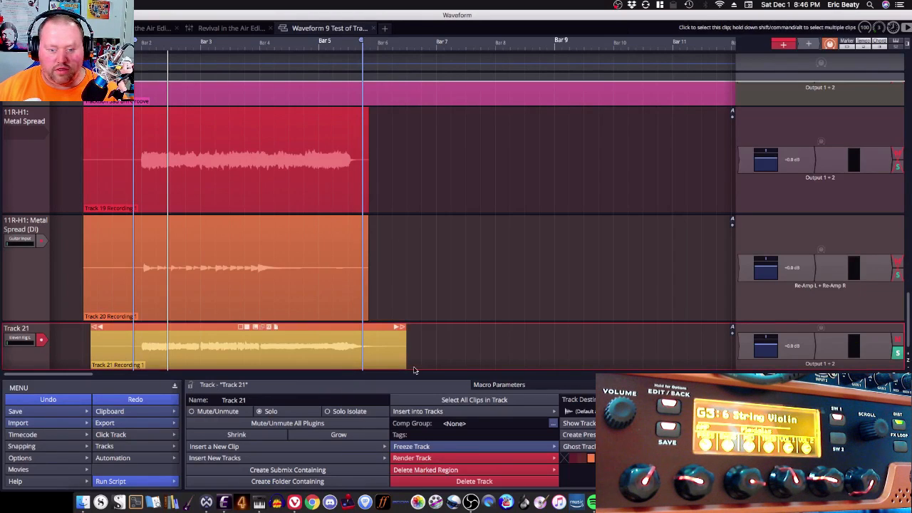
{"action": "left_click", "coordinate": [28, 282]}
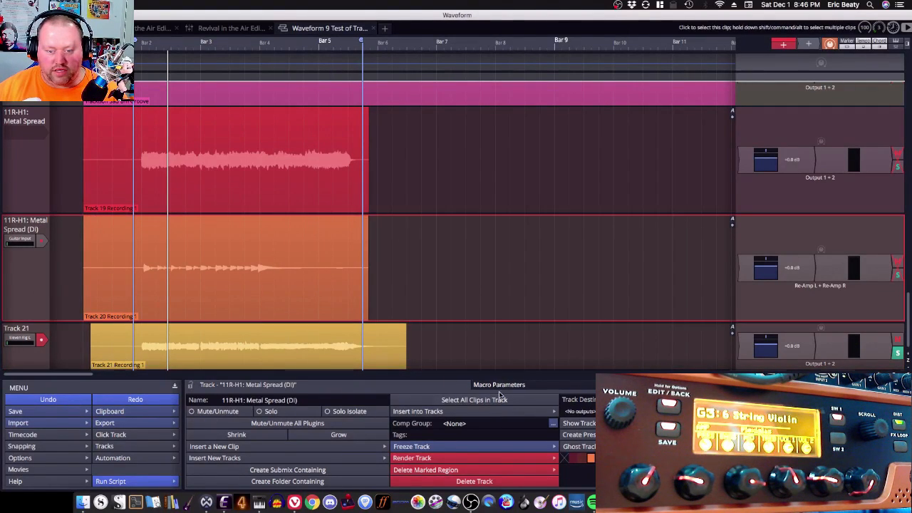
{"action": "left_click", "coordinate": [580, 412]}
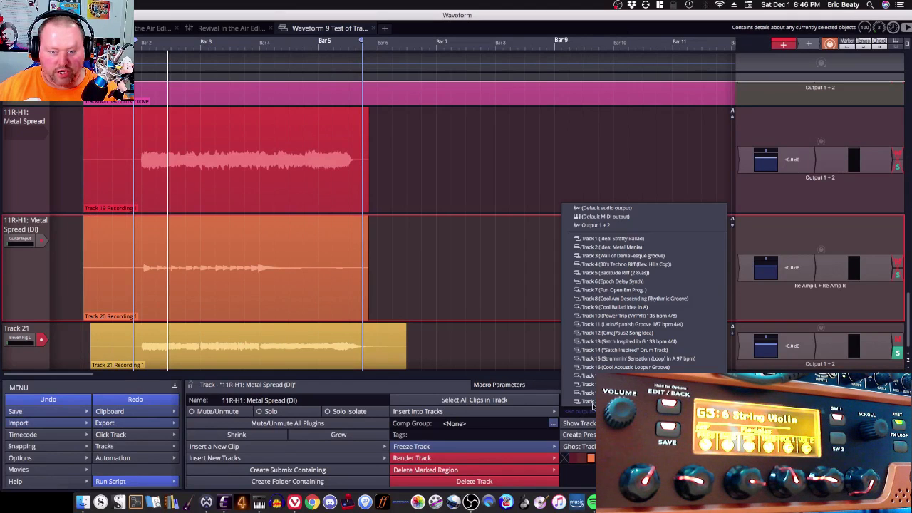
{"action": "left_click", "coordinate": [609, 209]}
Step: Review the Eleven Rack Editor's rig input options and play back the edit
{"action": "left_click", "coordinate": [224, 503]}
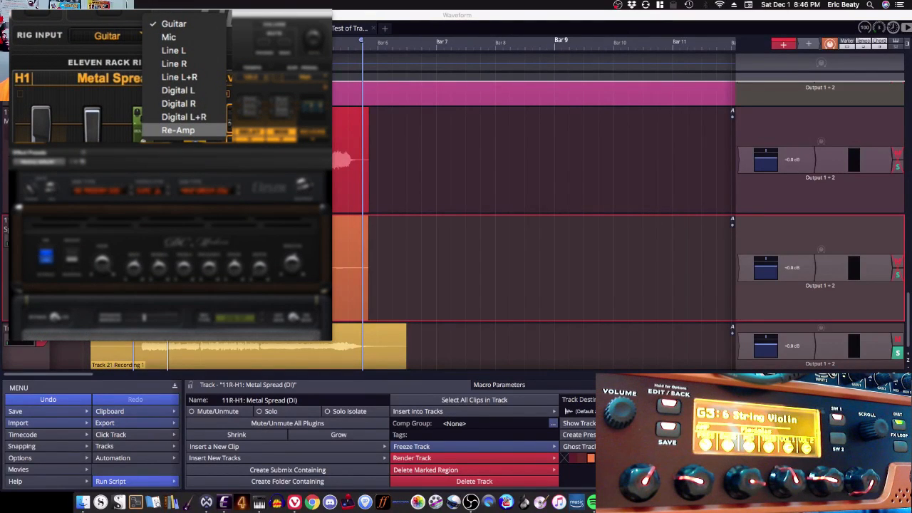
{"action": "left_click", "coordinate": [394, 15]}
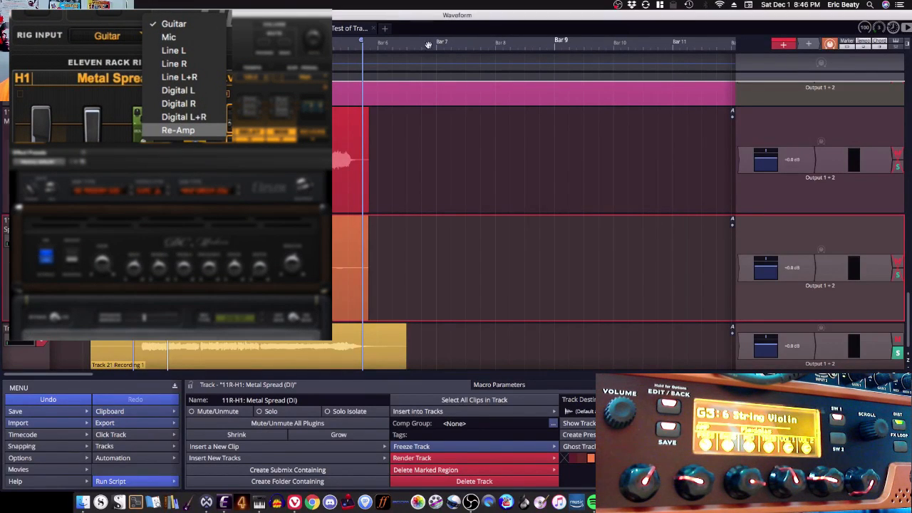
{"action": "key", "text": "w"}
{"action": "key", "text": "space"}
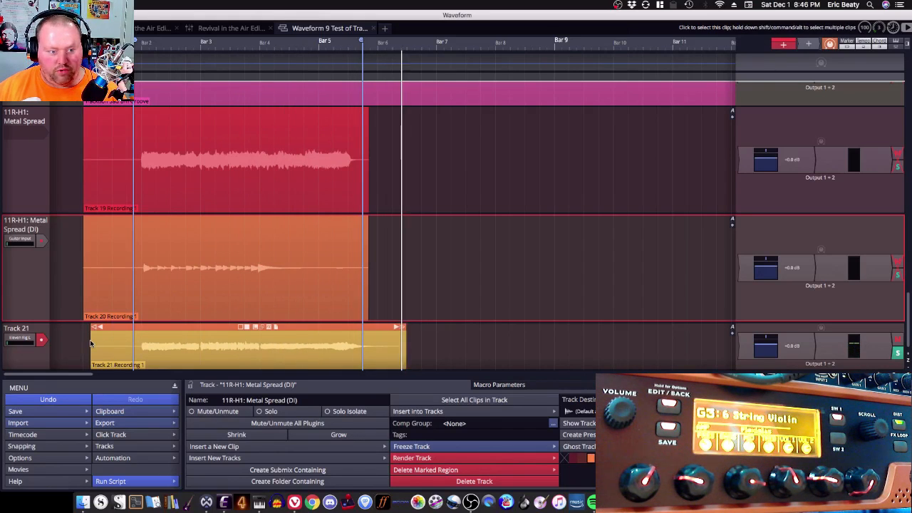
{"action": "key", "text": "space"}
{"action": "key", "text": "space"}
Step: Delete Track 21 with its recording
{"action": "key", "text": "super+Tab"}
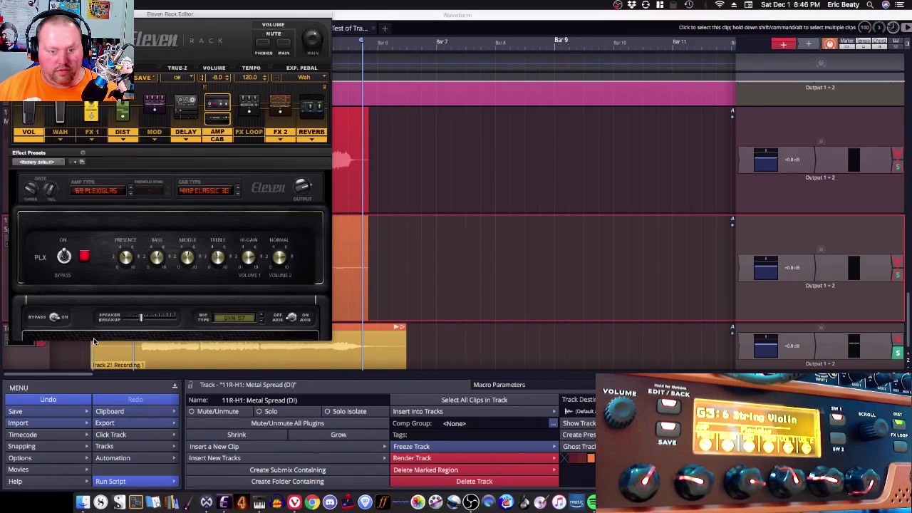
{"action": "key", "text": "super+Tab"}
{"action": "key", "text": "super+Tab"}
{"action": "key", "text": "super+Tab"}
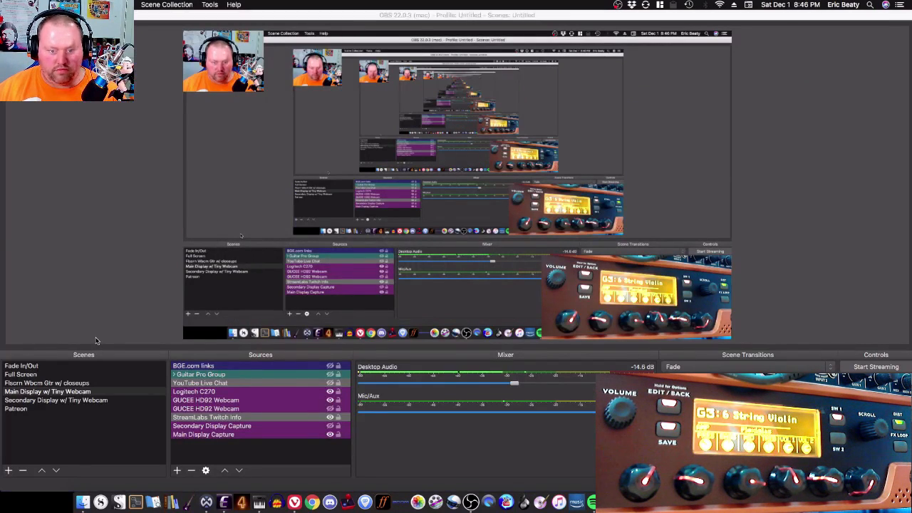
{"action": "key", "text": "super+Tab"}
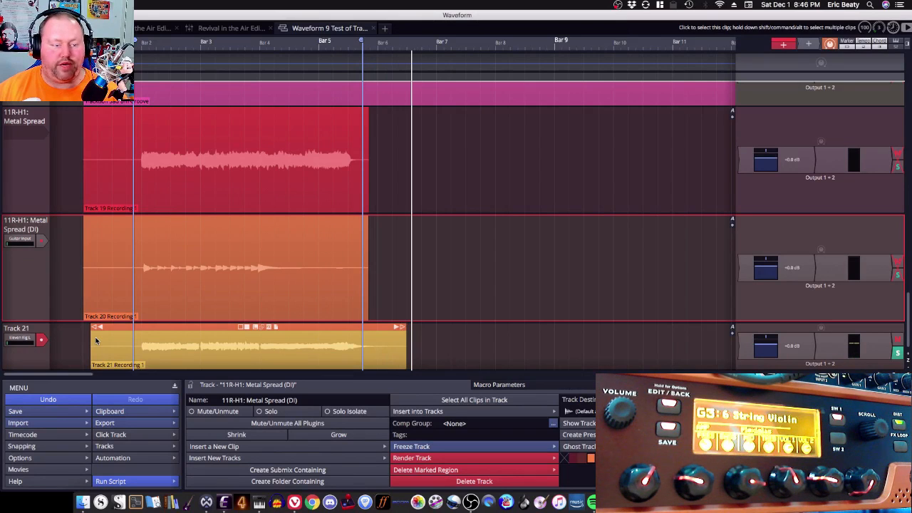
{"action": "left_click", "coordinate": [36, 328]}
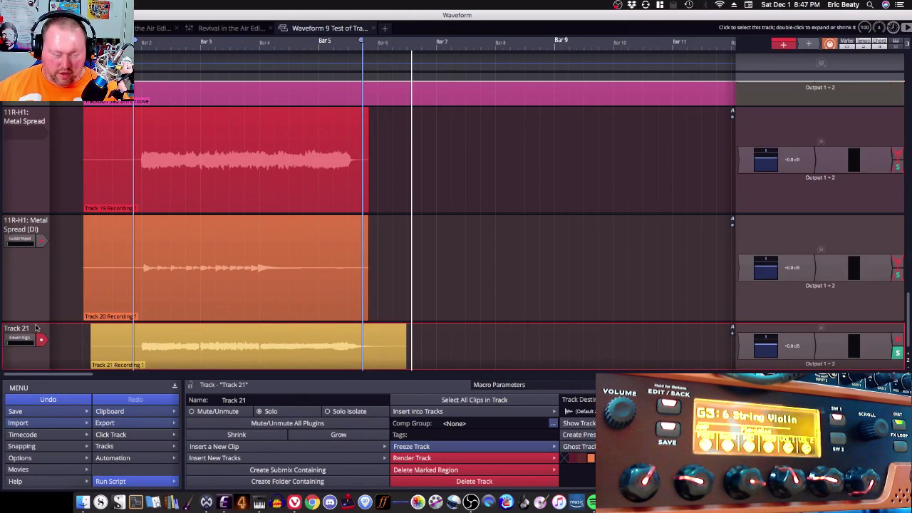
{"action": "key", "text": "Delete"}
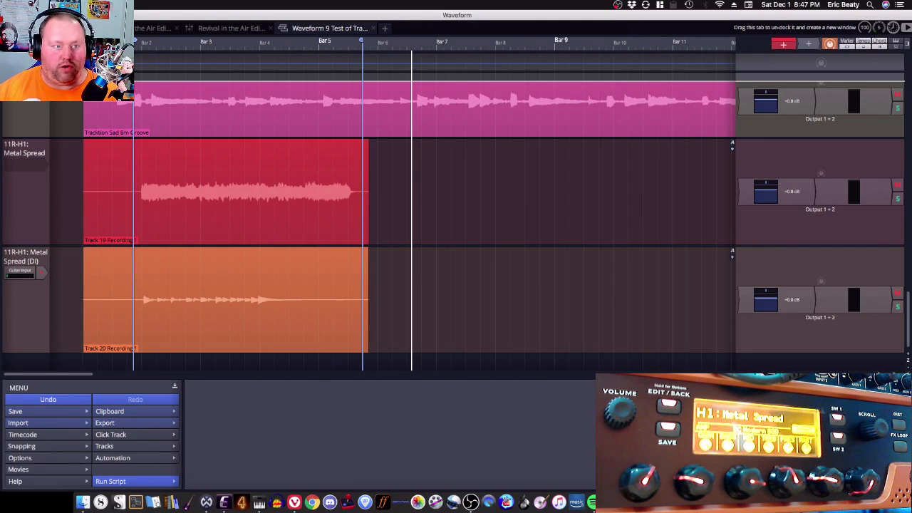
Step: Set the audio output device to Avid Eleven Rack in the audio device settings
{"action": "left_click", "coordinate": [66, 28]}
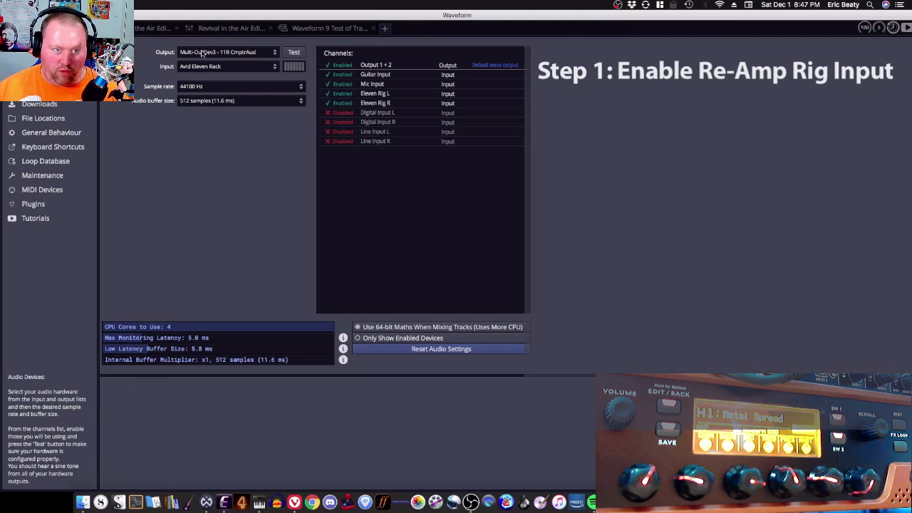
{"action": "left_click", "coordinate": [224, 502]}
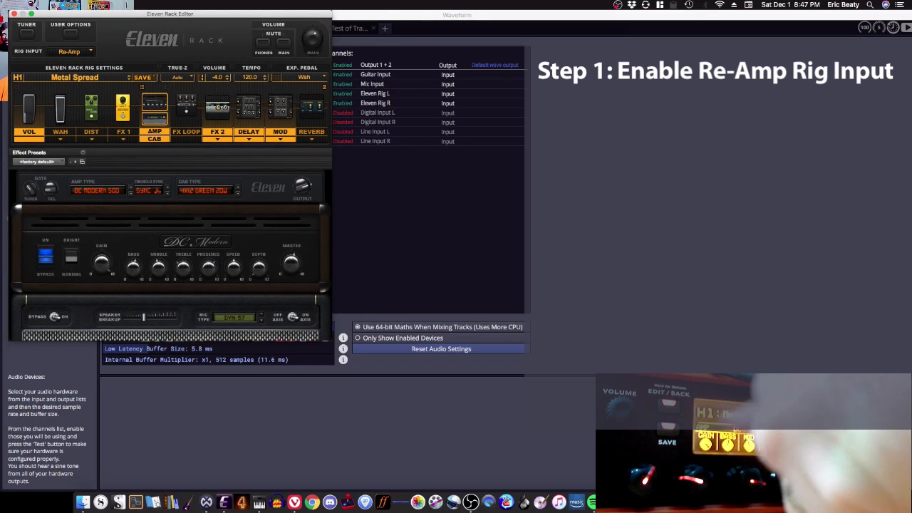
{"action": "left_click", "coordinate": [403, 17]}
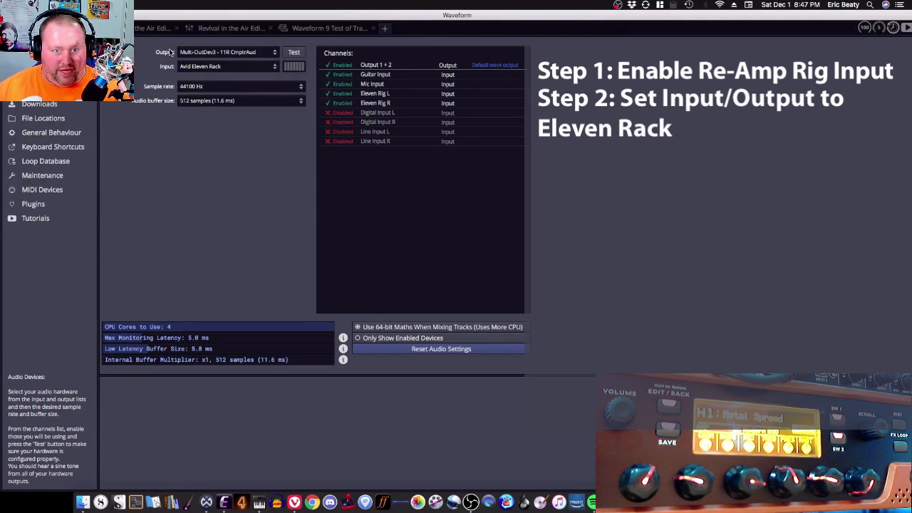
{"action": "left_click", "coordinate": [226, 52]}
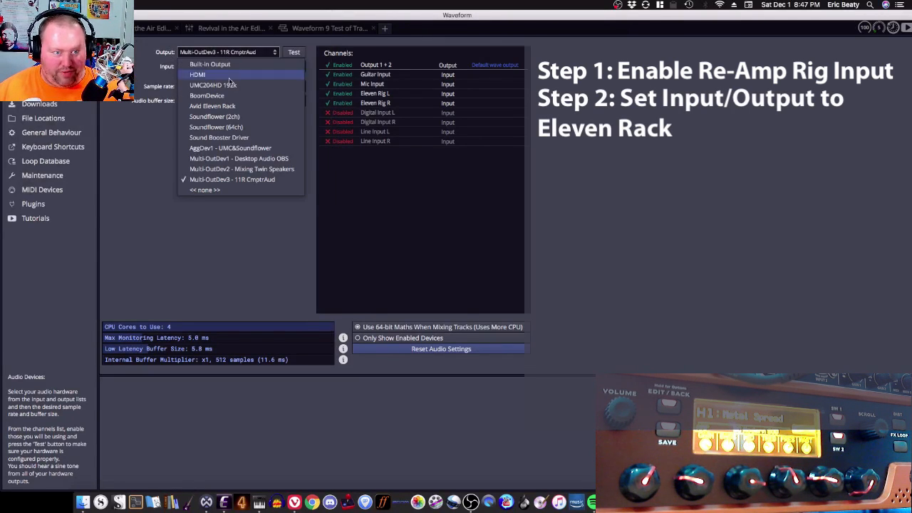
{"action": "left_click", "coordinate": [231, 104]}
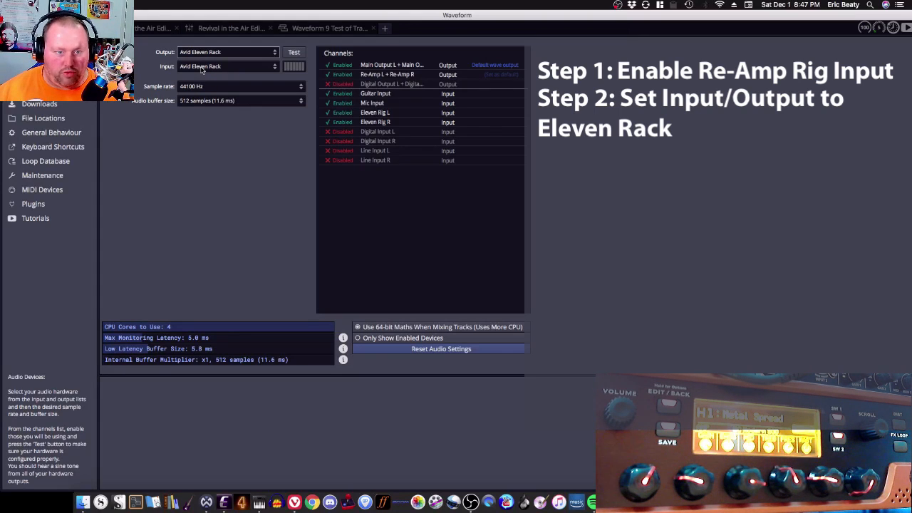
{"action": "left_click", "coordinate": [328, 27]}
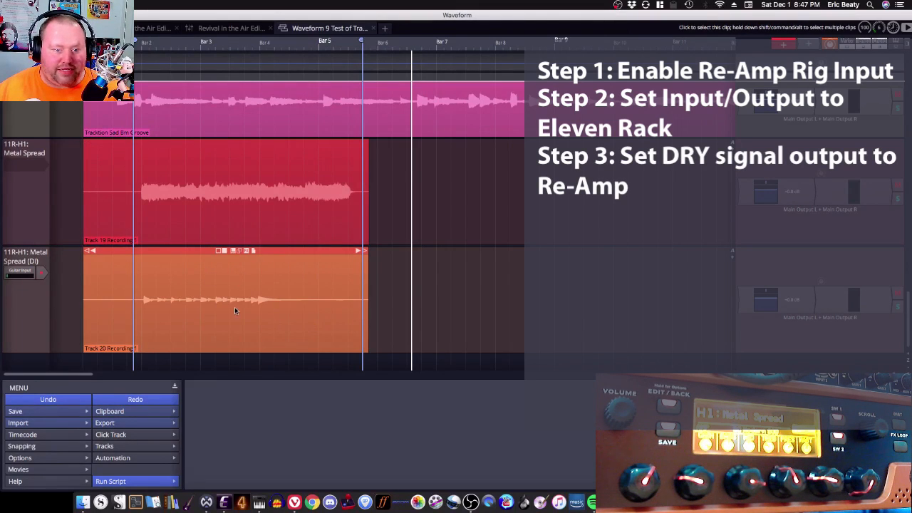
Step: Route the Metal Spread (DI) track's output to Re-Amp L + Re-Amp R
{"action": "left_click", "coordinate": [20, 303]}
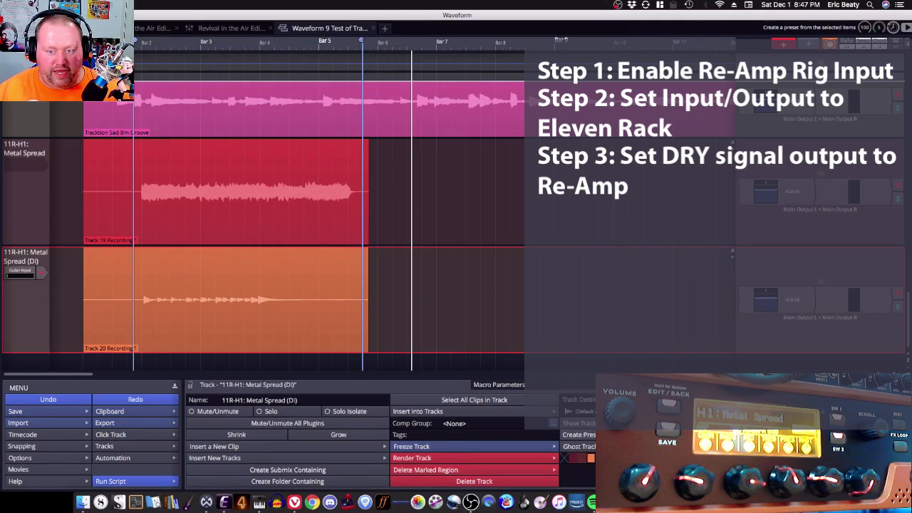
{"action": "left_click", "coordinate": [579, 411]}
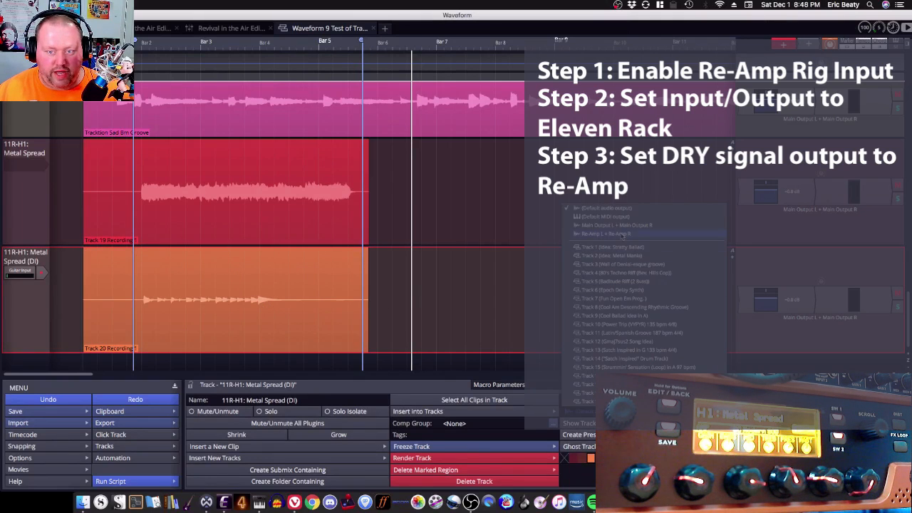
{"action": "left_click", "coordinate": [622, 234]}
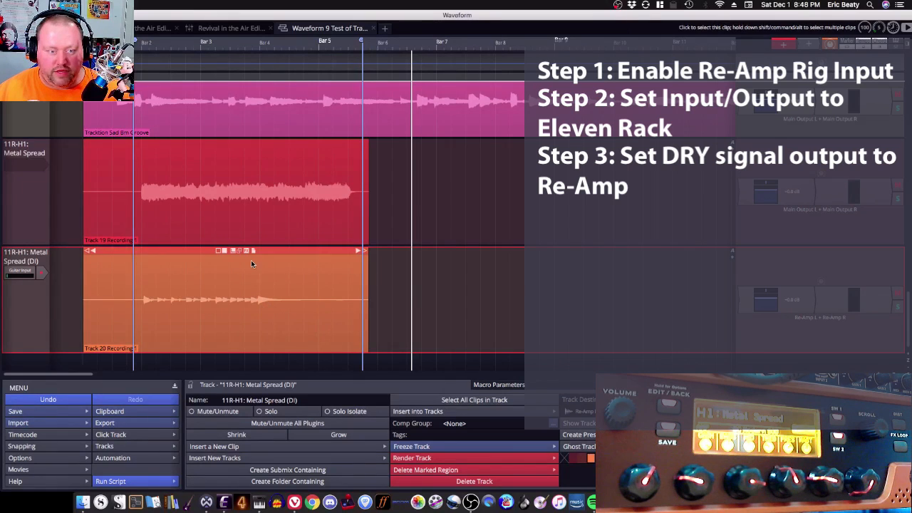
Step: Add a new track, set its input to Eleven Rig L and arm it for recording
{"action": "key", "text": "super+t"}
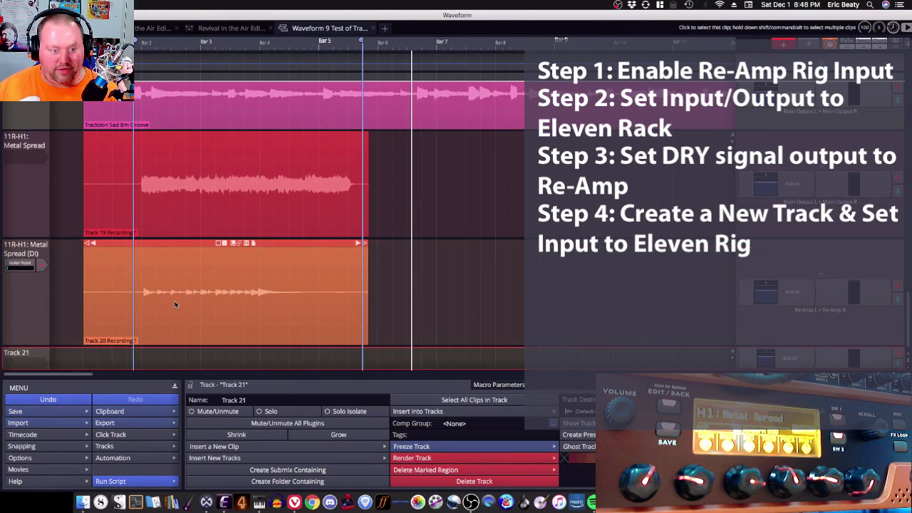
{"action": "scroll", "coordinate": [175, 304], "scroll_direction": "down", "scroll_amount": 1}
{"action": "left_click", "coordinate": [36, 347]}
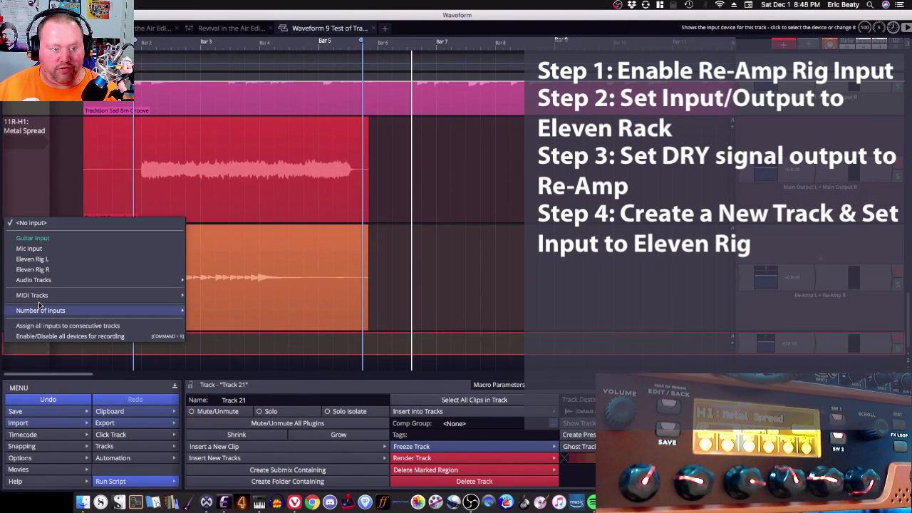
{"action": "left_click", "coordinate": [32, 259]}
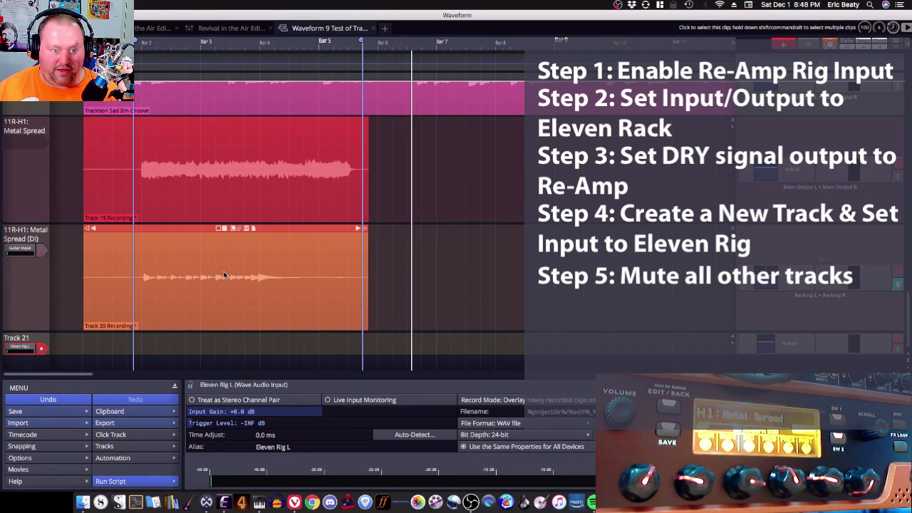
{"action": "left_click", "coordinate": [40, 350]}
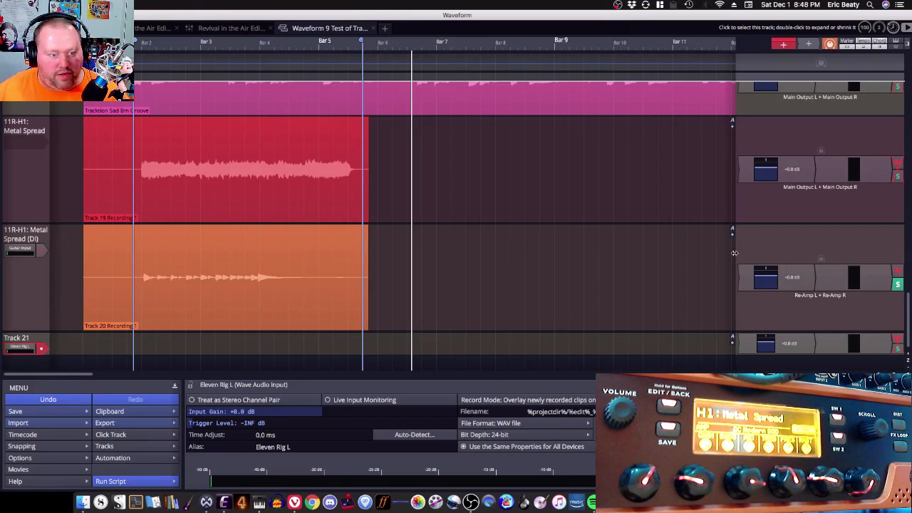
Step: Delete the newly added Track 21
{"action": "left_click", "coordinate": [40, 339]}
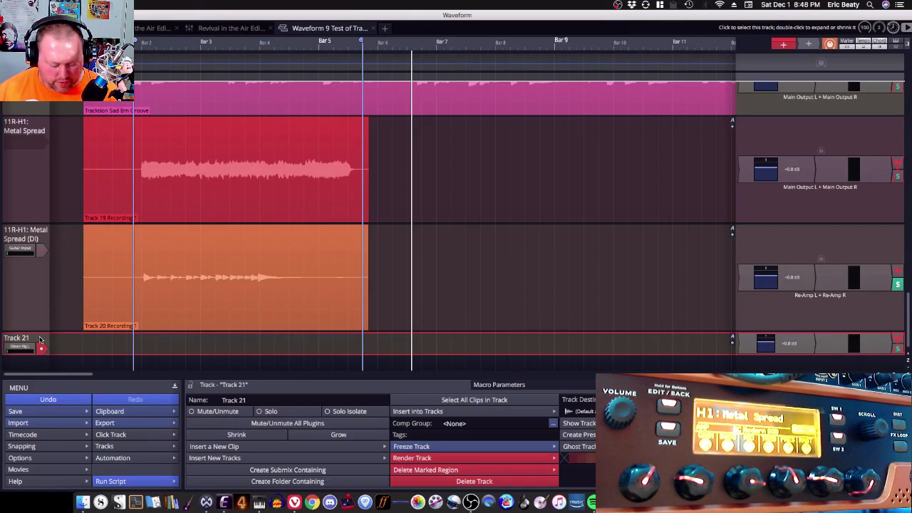
{"action": "key", "text": "Delete"}
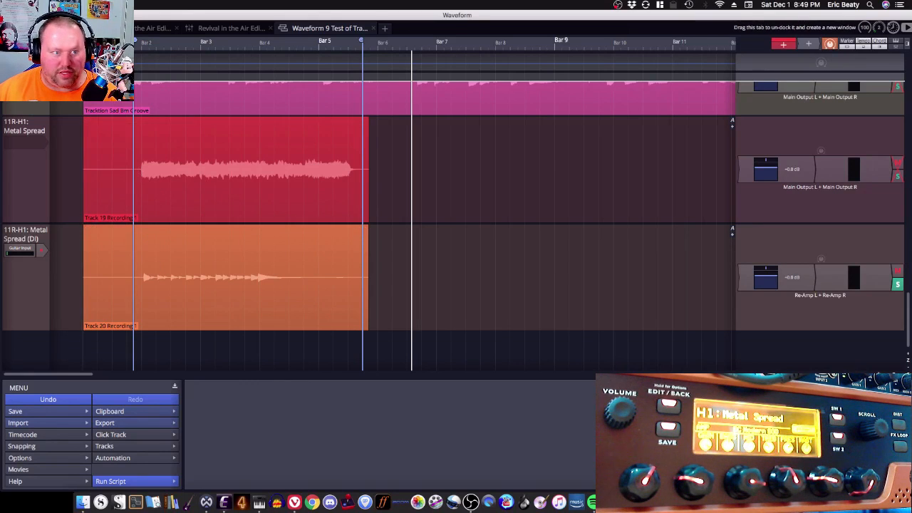
Step: Set the audio output device to Multi-OutDev3 - 11R CmptrAud in the audio device settings
{"action": "left_click", "coordinate": [64, 28]}
{"action": "left_click", "coordinate": [208, 53]}
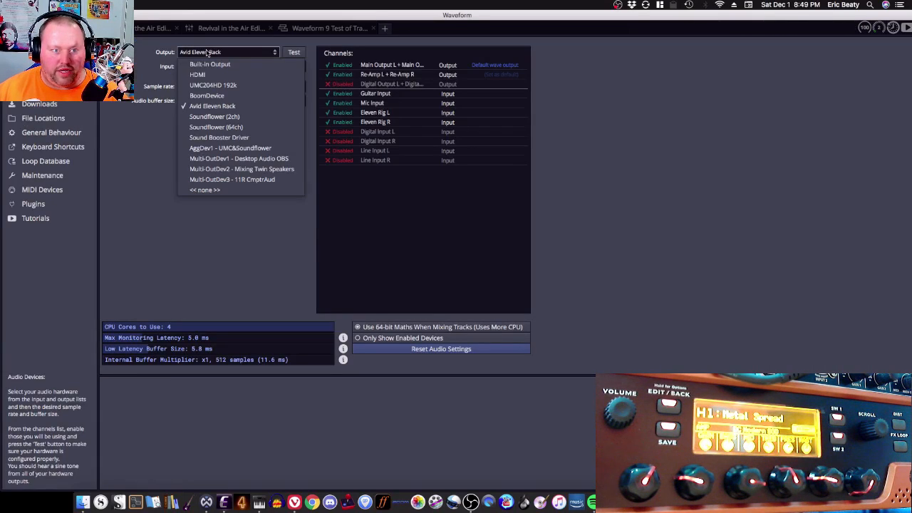
{"action": "left_click", "coordinate": [230, 86]}
{"action": "left_click", "coordinate": [225, 56]}
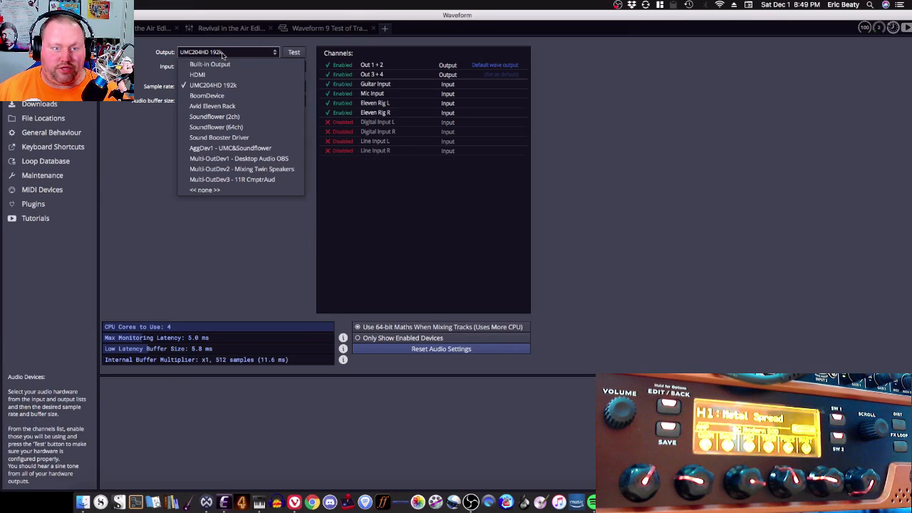
{"action": "left_click", "coordinate": [237, 180]}
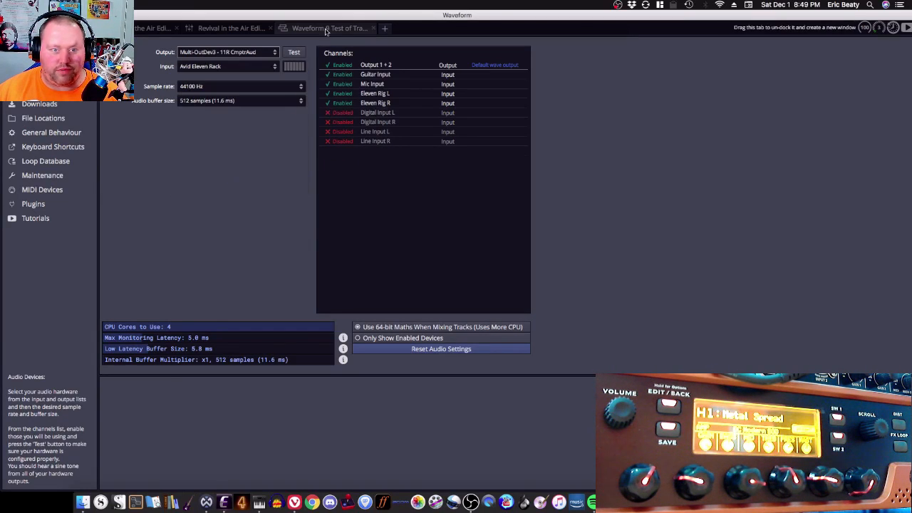
{"action": "left_click", "coordinate": [324, 29]}
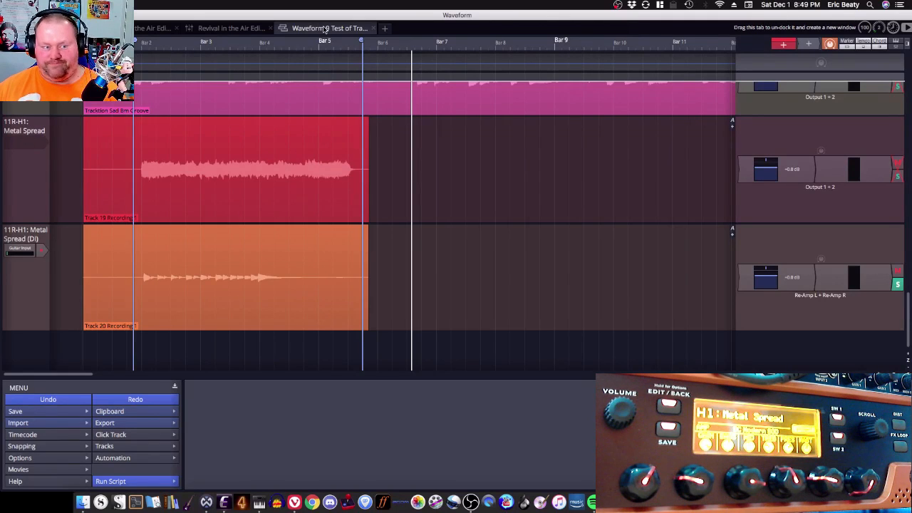
Step: Route the Metal Spread (DI) track's output to Output 1 + 2
{"action": "left_click", "coordinate": [21, 280]}
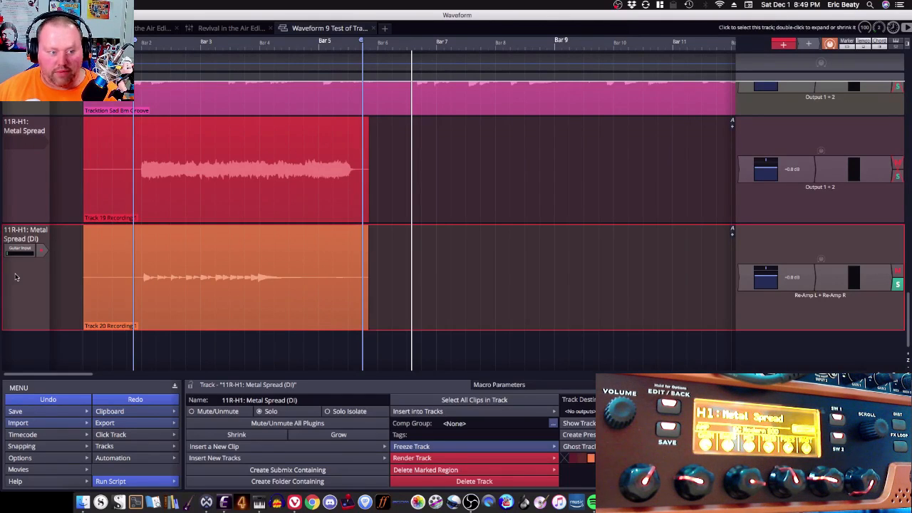
{"action": "left_click", "coordinate": [580, 411]}
{"action": "left_click", "coordinate": [605, 216]}
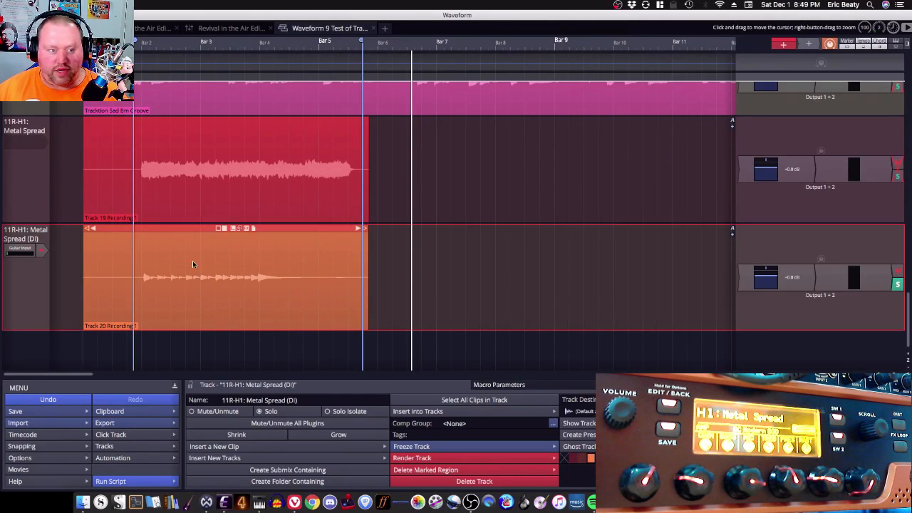
Step: Set the Metal Spread track's input to Eleven Rig L
{"action": "left_click", "coordinate": [24, 145]}
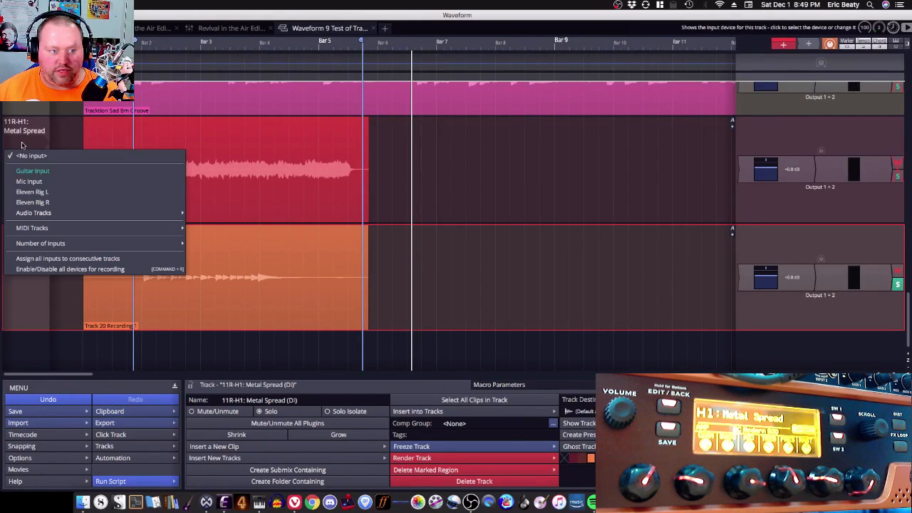
{"action": "left_click", "coordinate": [84, 172]}
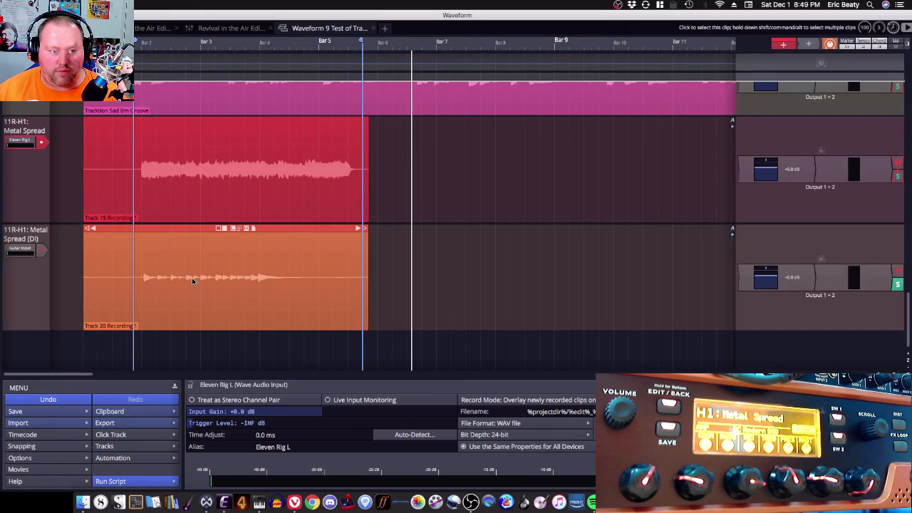
Step: Glance at the Eleven Rack Editor's current rig and solo the Metal Spread track
{"action": "left_click", "coordinate": [225, 501]}
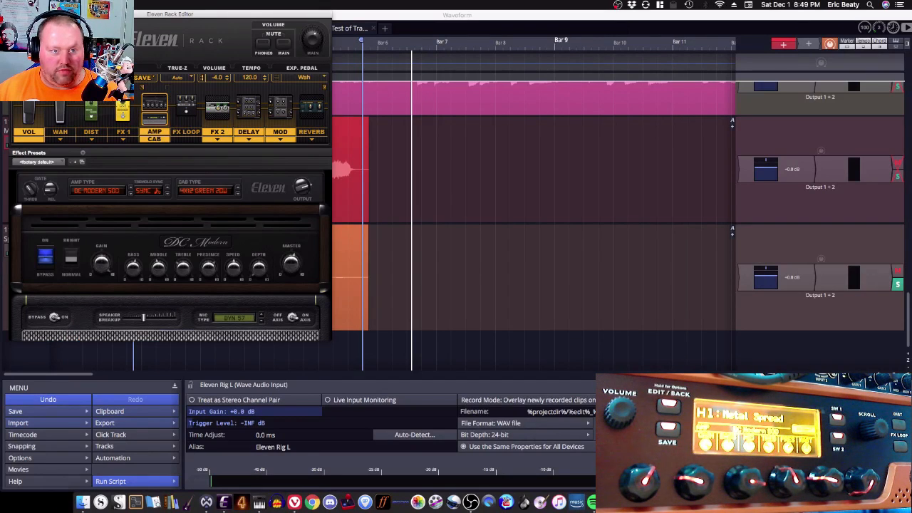
{"action": "left_click", "coordinate": [409, 18]}
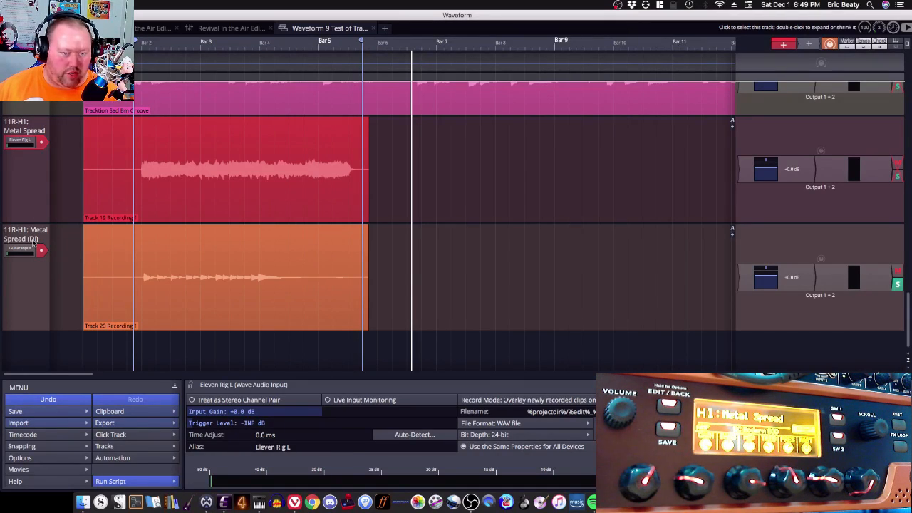
{"action": "left_click", "coordinate": [897, 176]}
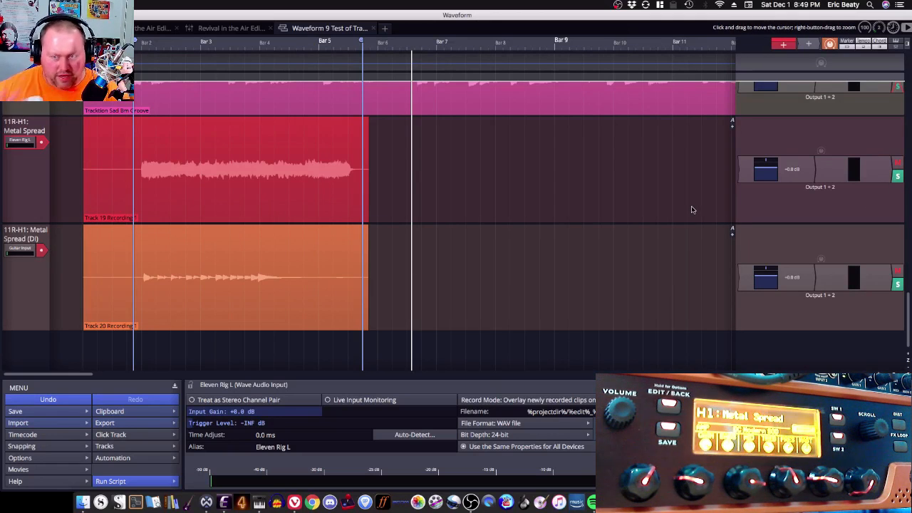